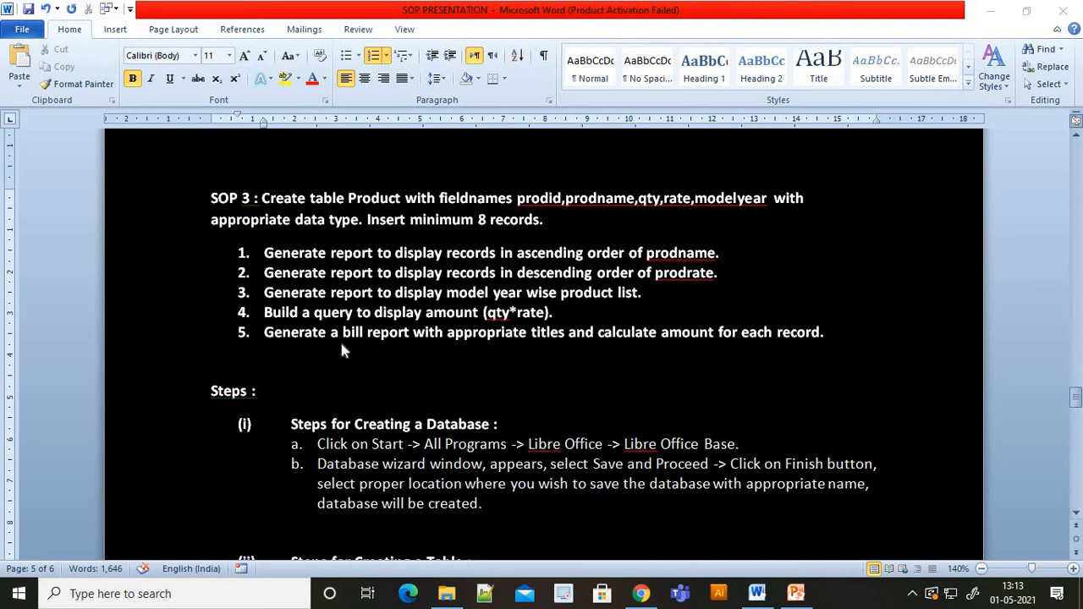
Read through the SOP 3 instructions for creating a database, and launch LibreOffice Base
{"action": "scroll", "coordinate": [343, 352], "scroll_direction": "down", "scroll_amount": 1}
{"action": "scroll", "coordinate": [342, 354], "scroll_direction": "down", "scroll_amount": 1}
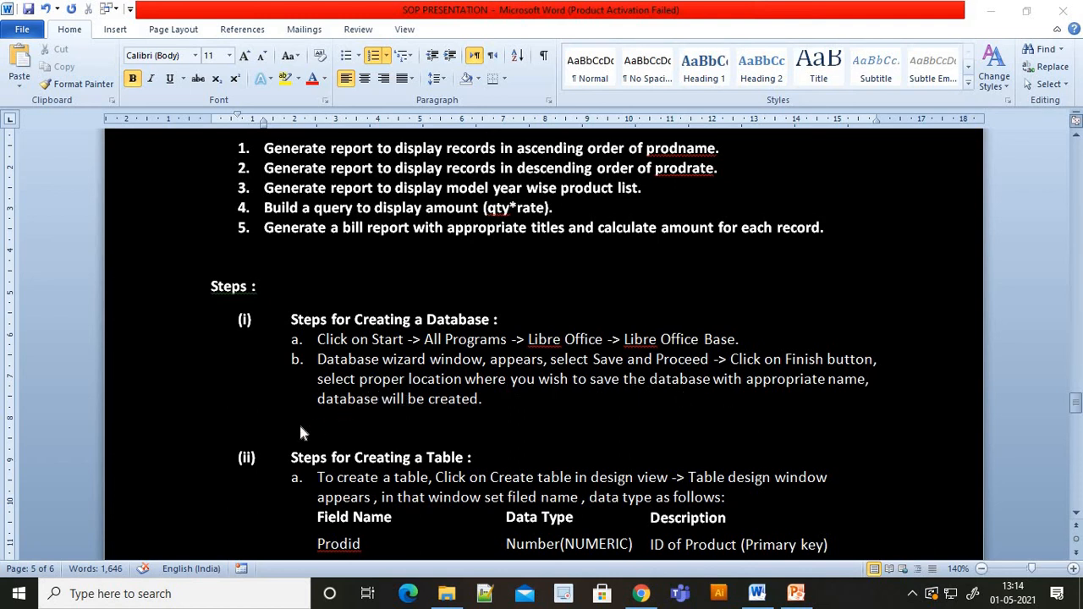
{"action": "left_click", "coordinate": [176, 598]}
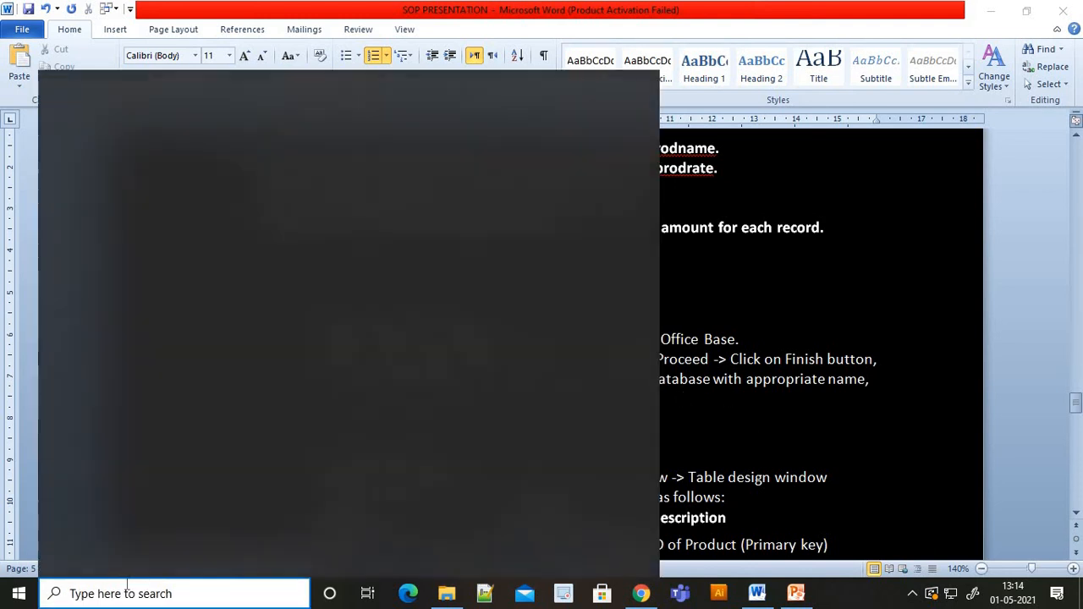
{"action": "type", "text": "li"}
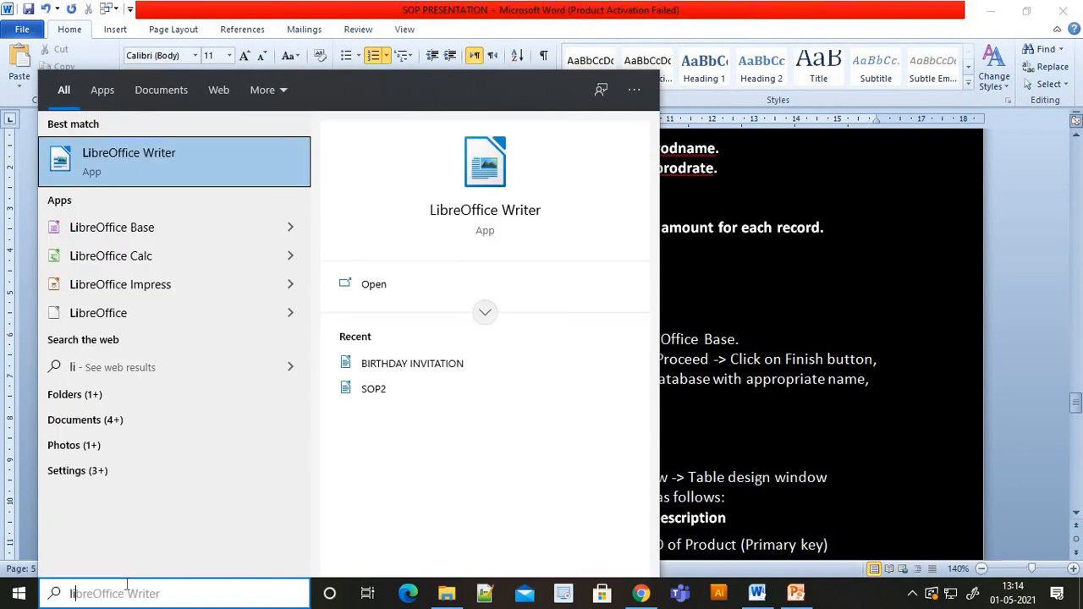
{"action": "left_click", "coordinate": [144, 221]}
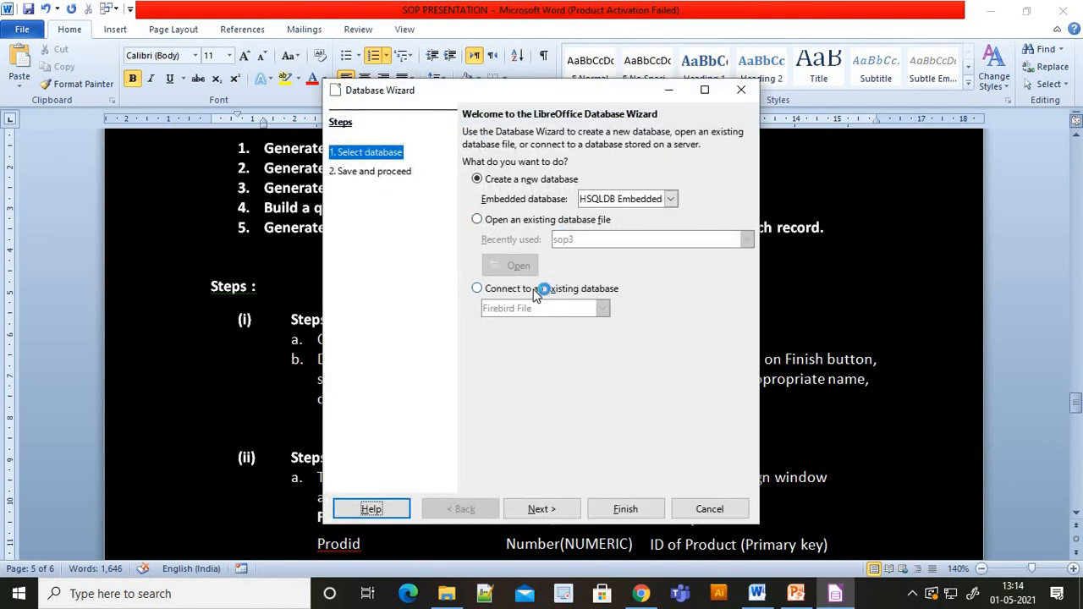
Create a new registered HSQLDB Embedded database opened for editing, saved as "sop 3" in Documents
{"action": "left_click", "coordinate": [533, 505]}
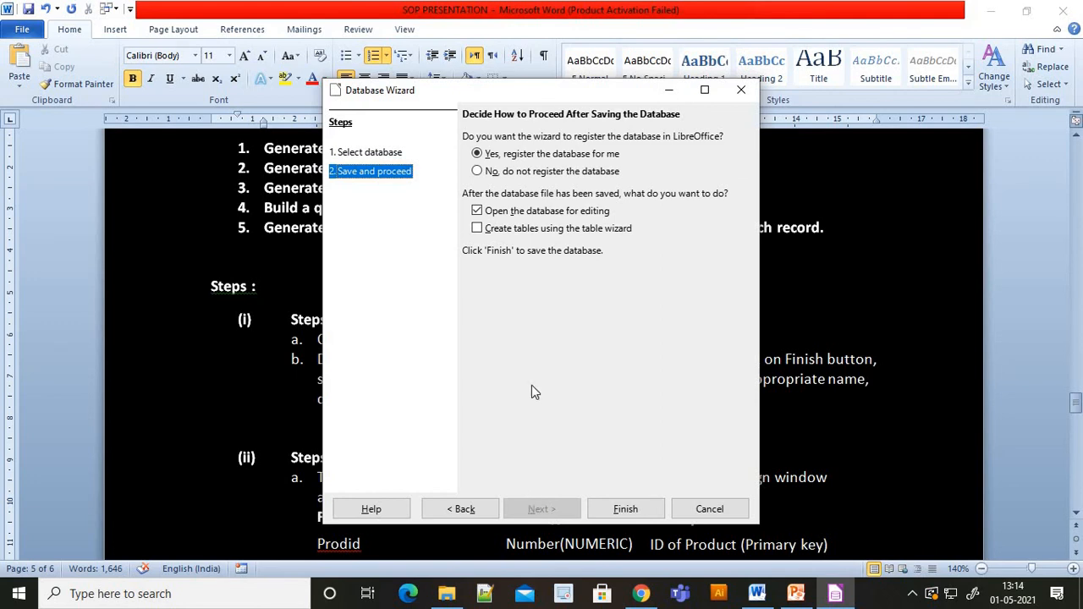
{"action": "left_click", "coordinate": [630, 509]}
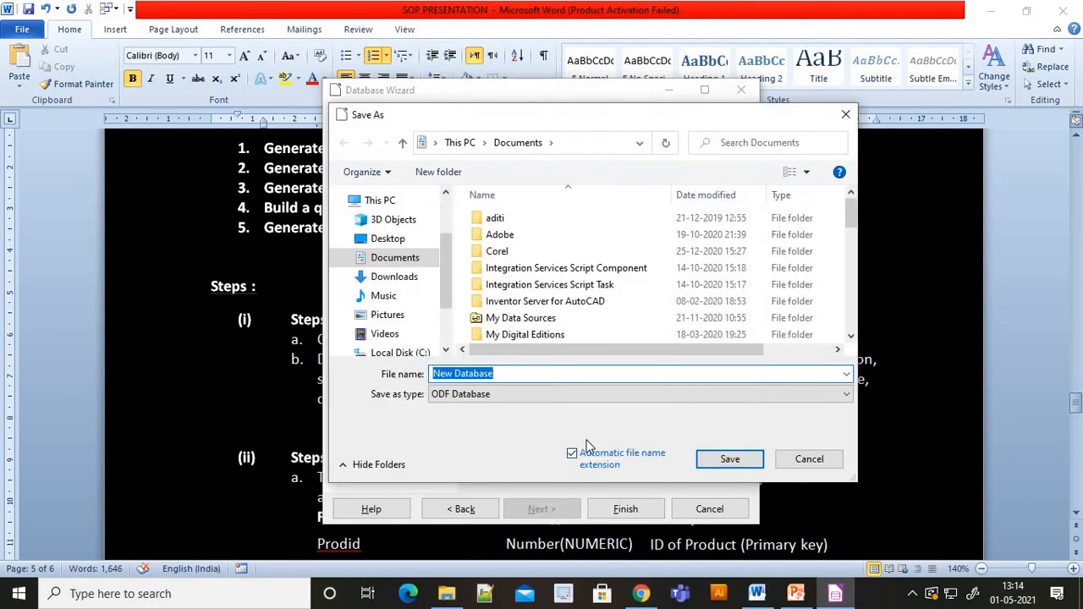
{"action": "type", "text": "s"}
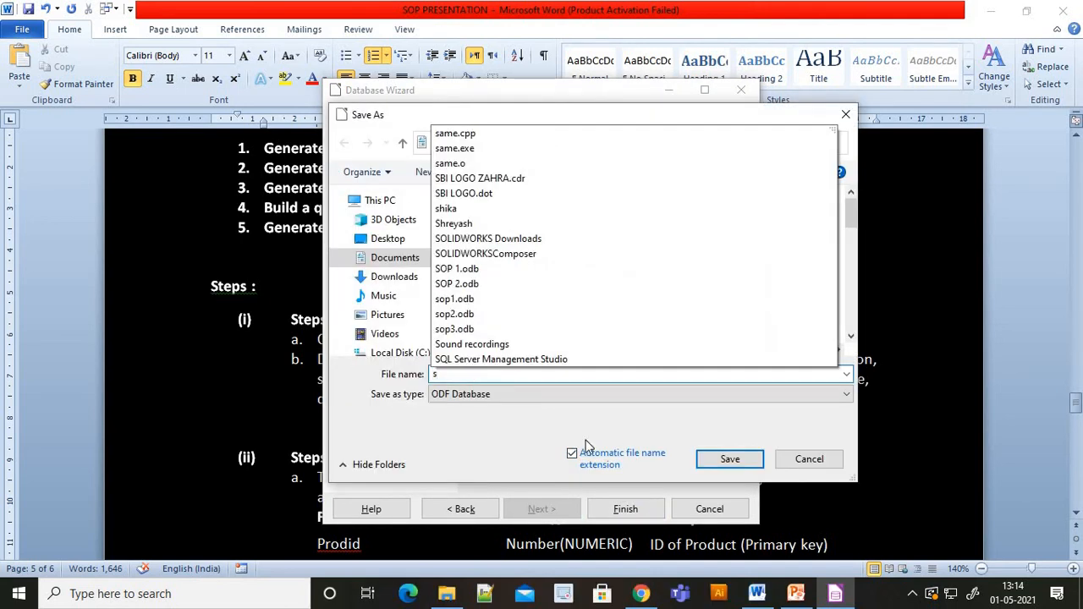
{"action": "type", "text": "op 3"}
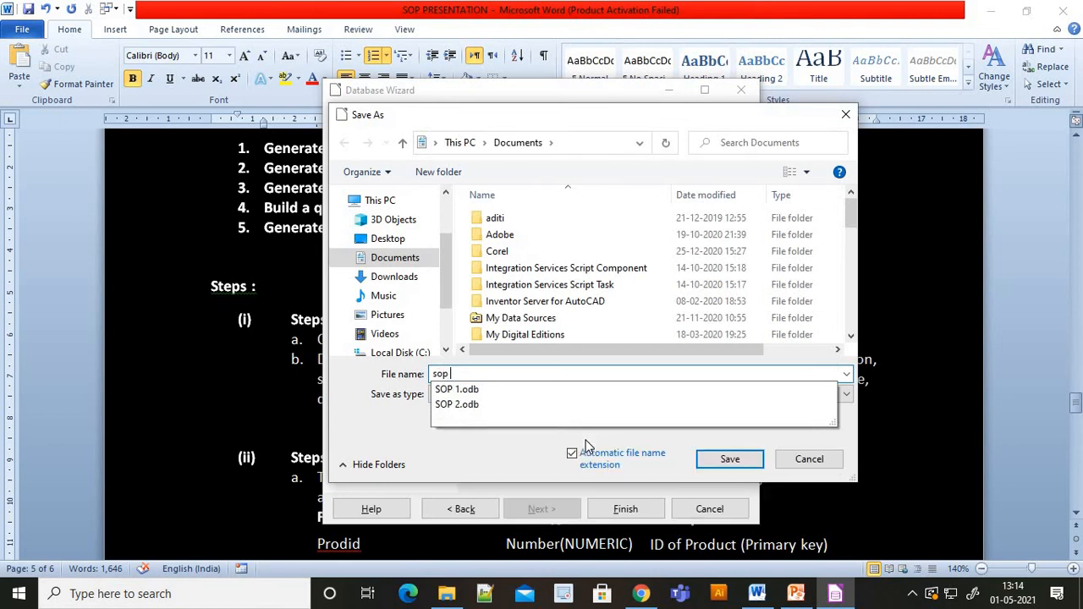
{"action": "left_click", "coordinate": [733, 457]}
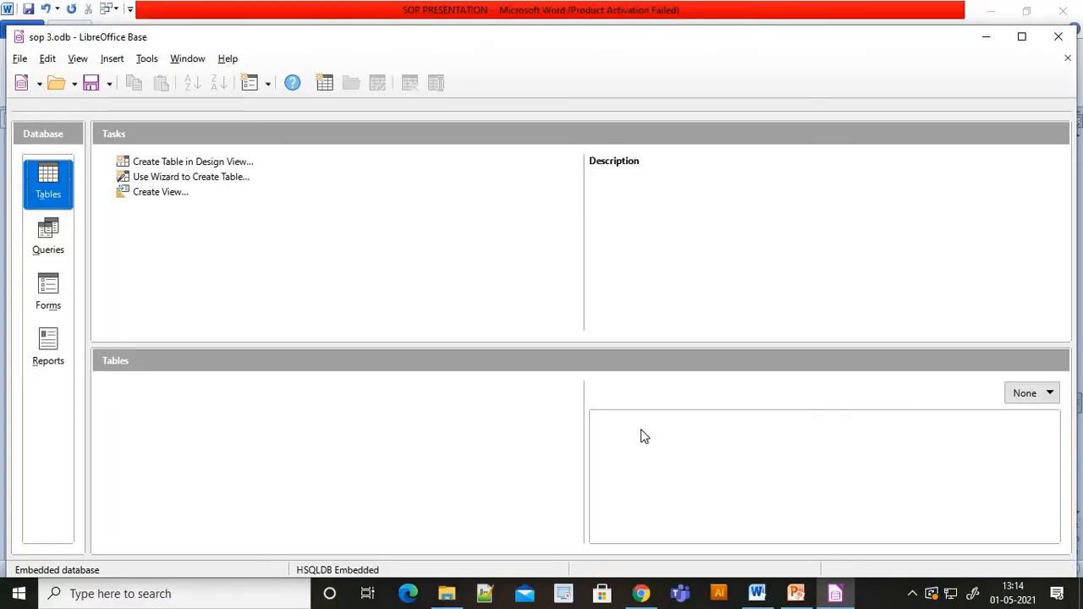
Review the table field specifications in the Word document, and start a new table in design view in LibreOffice Base
{"action": "key", "text": "alt+Tab"}
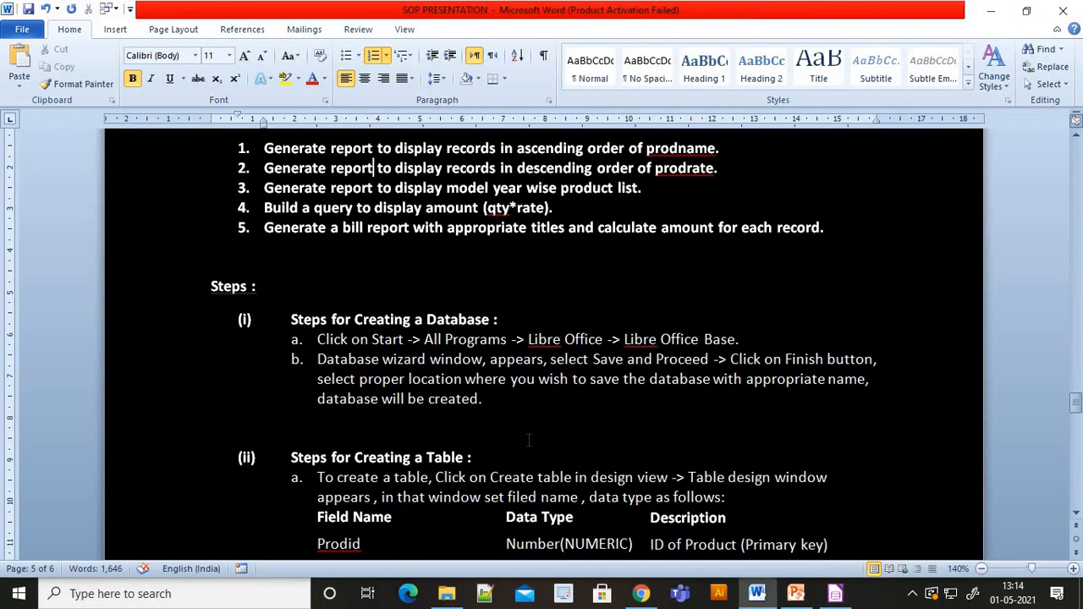
{"action": "scroll", "coordinate": [421, 417], "scroll_direction": "down", "scroll_amount": 3}
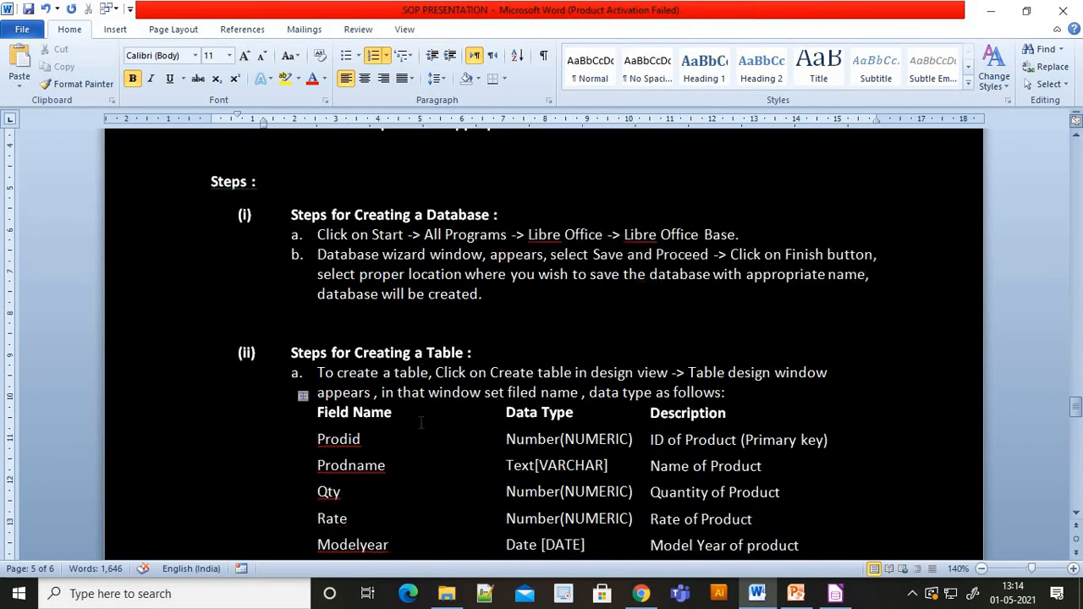
{"action": "scroll", "coordinate": [410, 376], "scroll_direction": "down", "scroll_amount": 1}
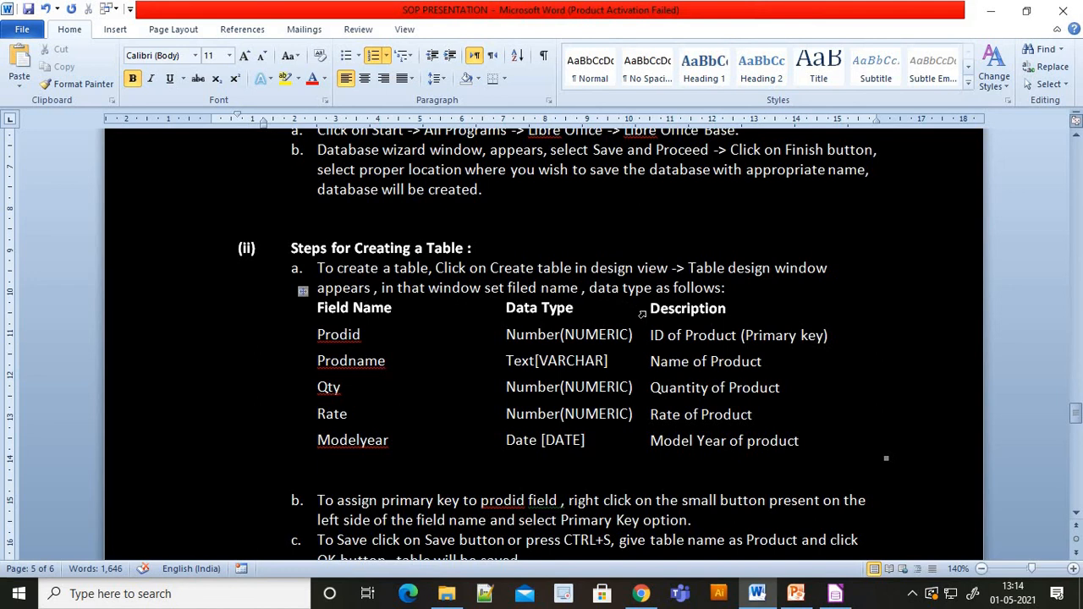
{"action": "scroll", "coordinate": [462, 362], "scroll_direction": "down", "scroll_amount": 1}
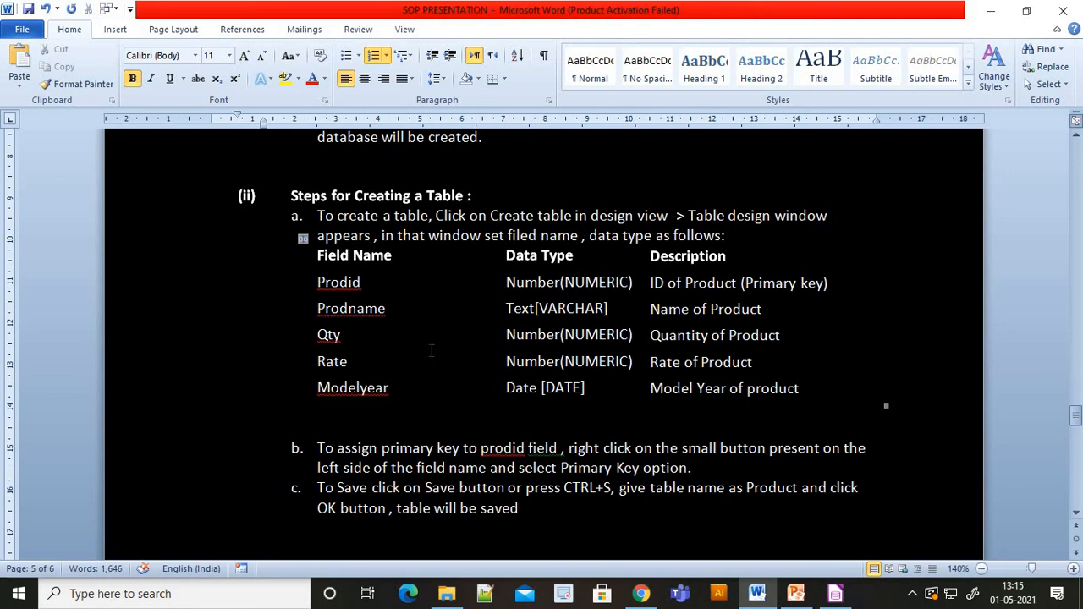
{"action": "key", "text": "alt+Tab"}
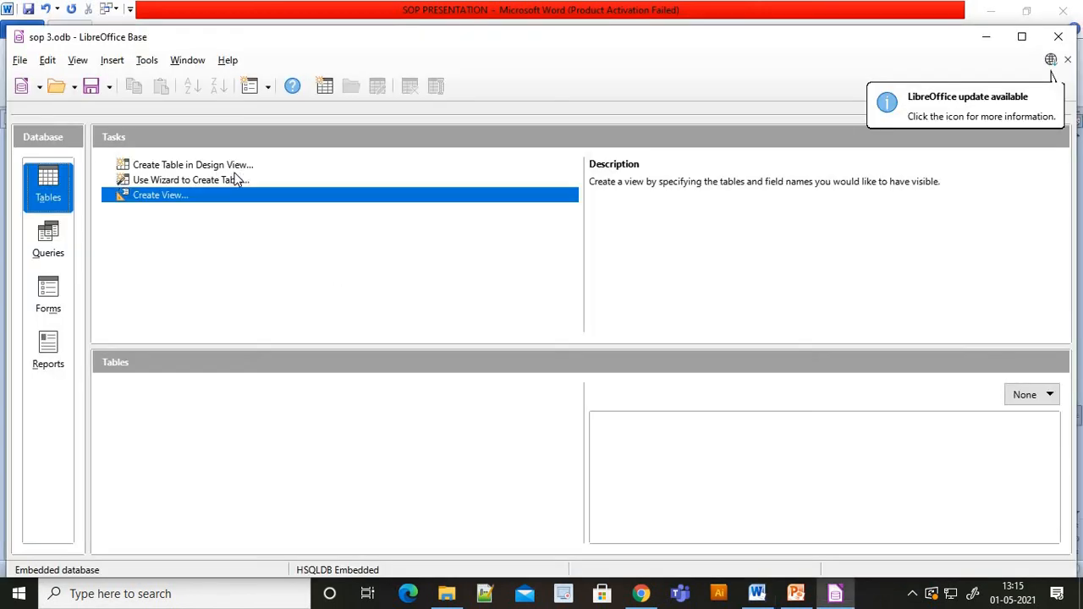
{"action": "left_click", "coordinate": [227, 175]}
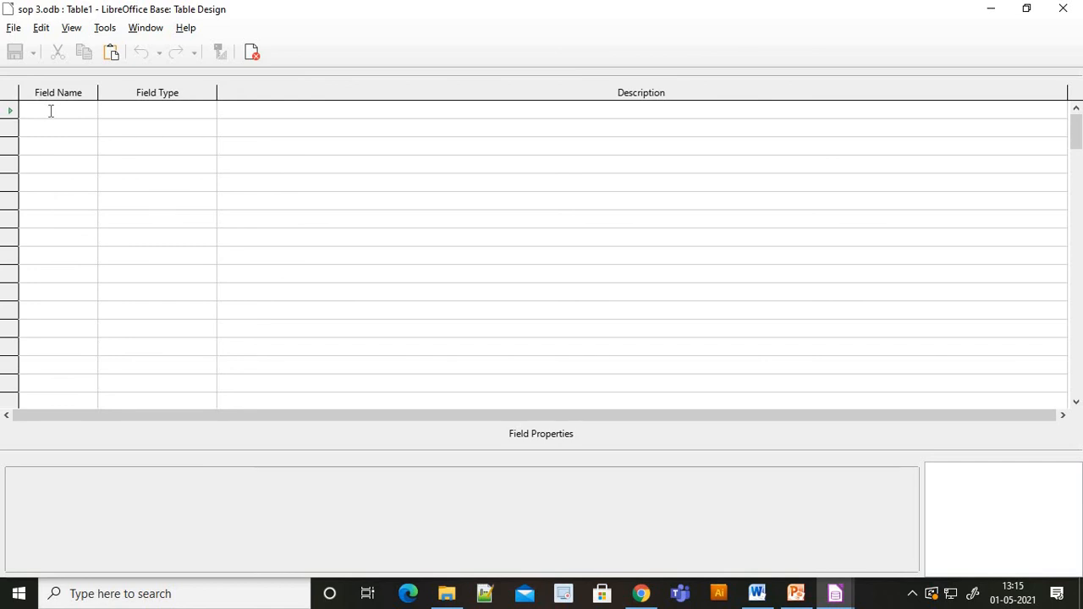
Define the first field as ProdId with type Number [ NUMERIC ] and description "Id of Product (Primary Key)"
{"action": "type", "text": "Pr"}
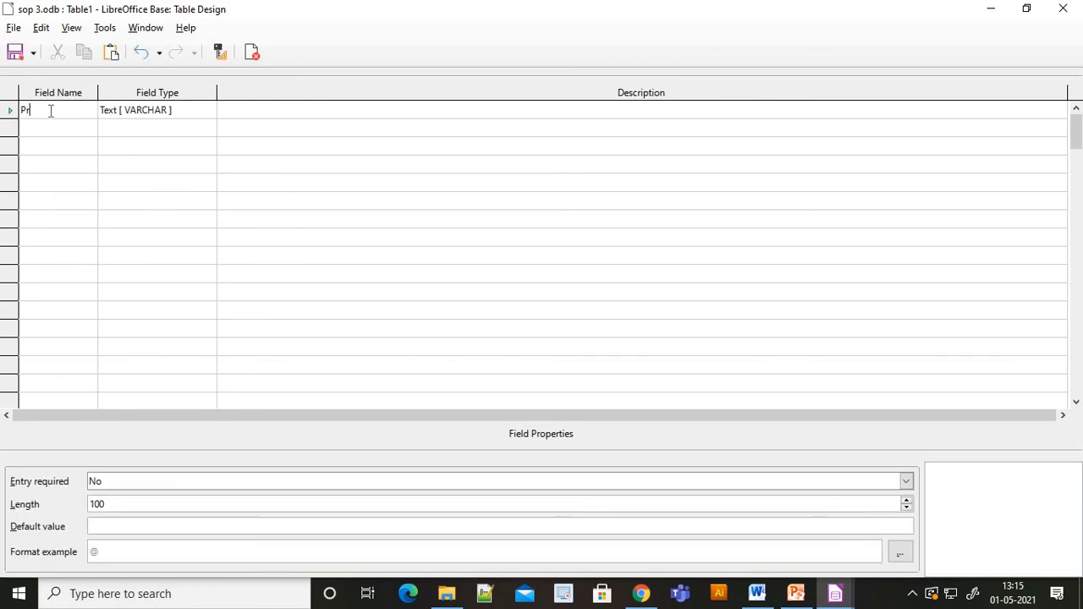
{"action": "type", "text": "odId"}
{"action": "key", "text": "Tab"}
{"action": "key", "text": "n"}
{"action": "key", "text": "Tab"}
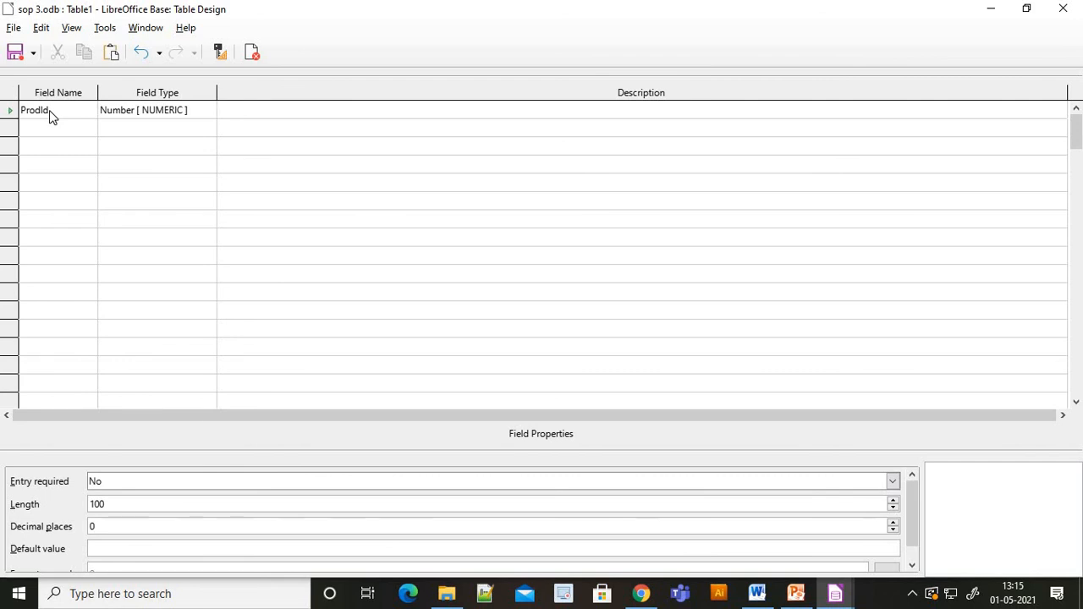
{"action": "type", "text": "Ord"}
{"action": "key", "text": "BackSpace"}
{"action": "key", "text": "BackSpace"}
{"action": "key", "text": "BackSpace"}
{"action": "type", "text": "Id of Product (Primary"}
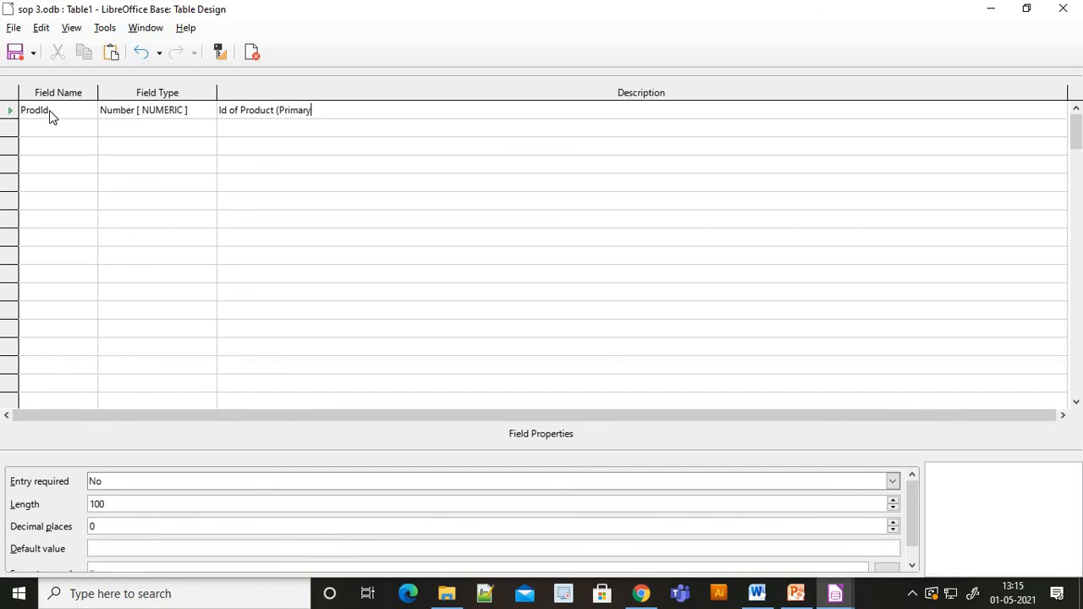
{"action": "type", "text": " Key)"}
{"action": "key", "text": "Return"}
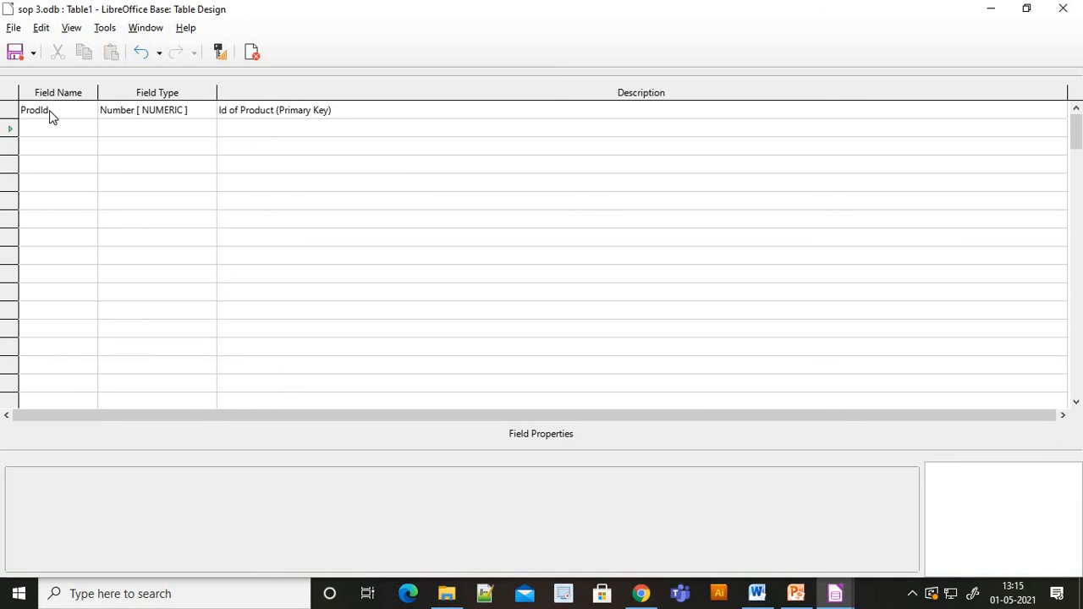
Rename the first field to Prodid with a lowercase i
{"action": "left_click", "coordinate": [49, 110]}
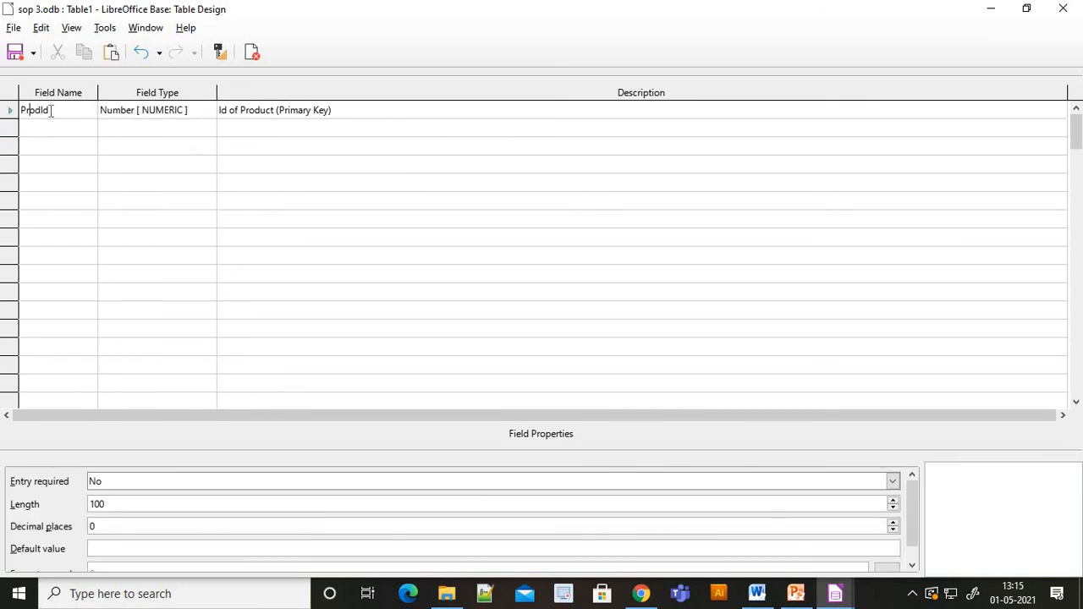
{"action": "key", "text": "Right"}
{"action": "key", "text": "Right"}
{"action": "key", "text": "Right"}
{"action": "key", "text": "Right"}
{"action": "key", "text": "Left"}
{"action": "key", "text": "BackSpace"}
{"action": "type", "text": "i"}
{"action": "key", "text": "Down"}
Add a Prodname field with type Text [ VARCHAR ] and description "Name of Product"
{"action": "type", "text": "Pr"}
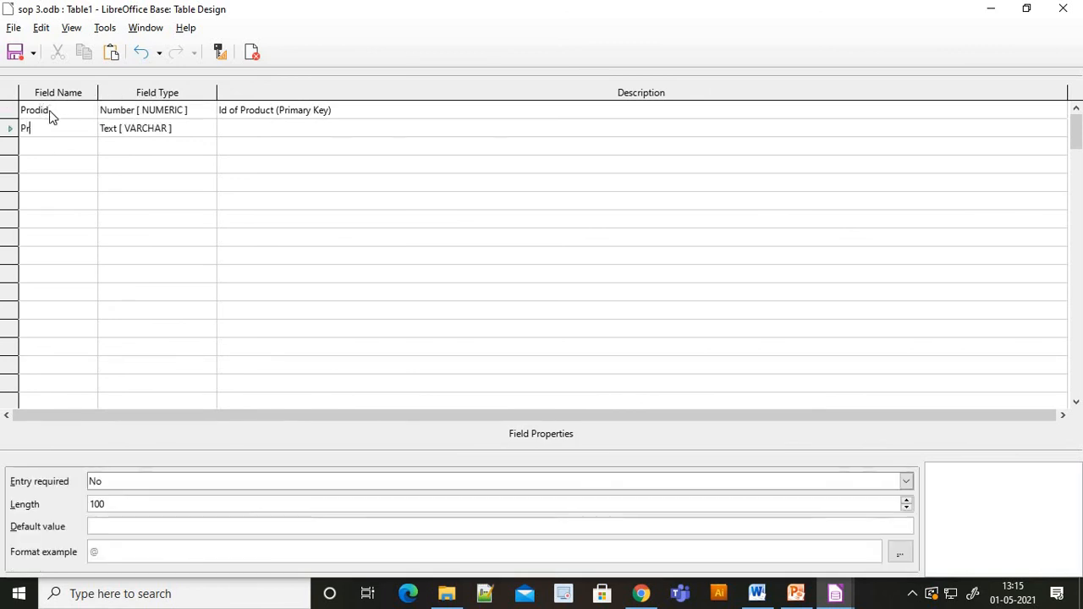
{"action": "type", "text": "odname"}
{"action": "key", "text": "Tab"}
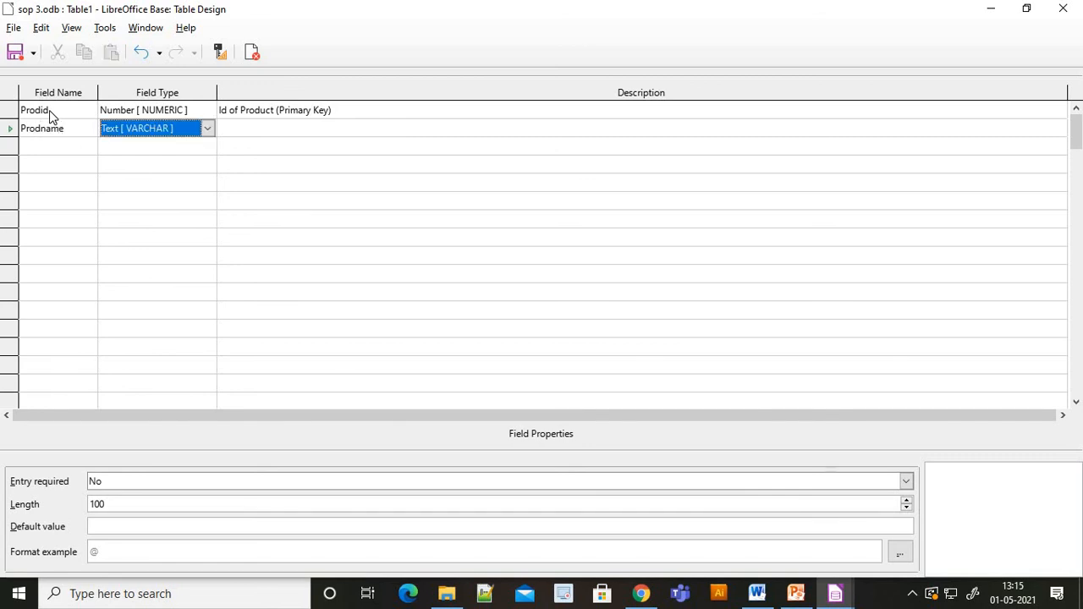
{"action": "key", "text": "Tab"}
{"action": "type", "text": "Name of "}
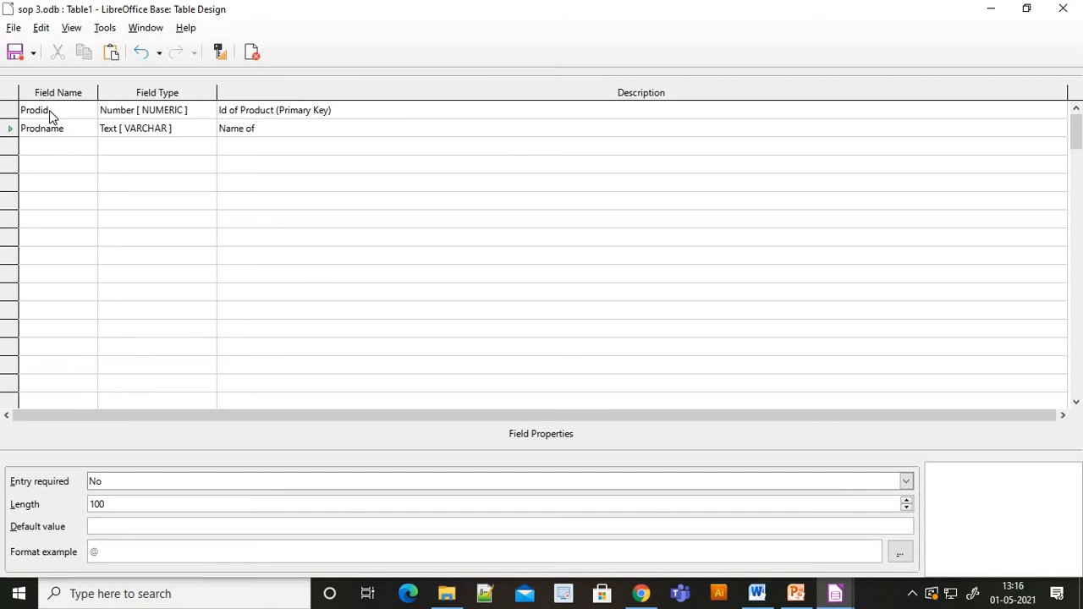
{"action": "type", "text": "Product"}
{"action": "key", "text": "Tab"}
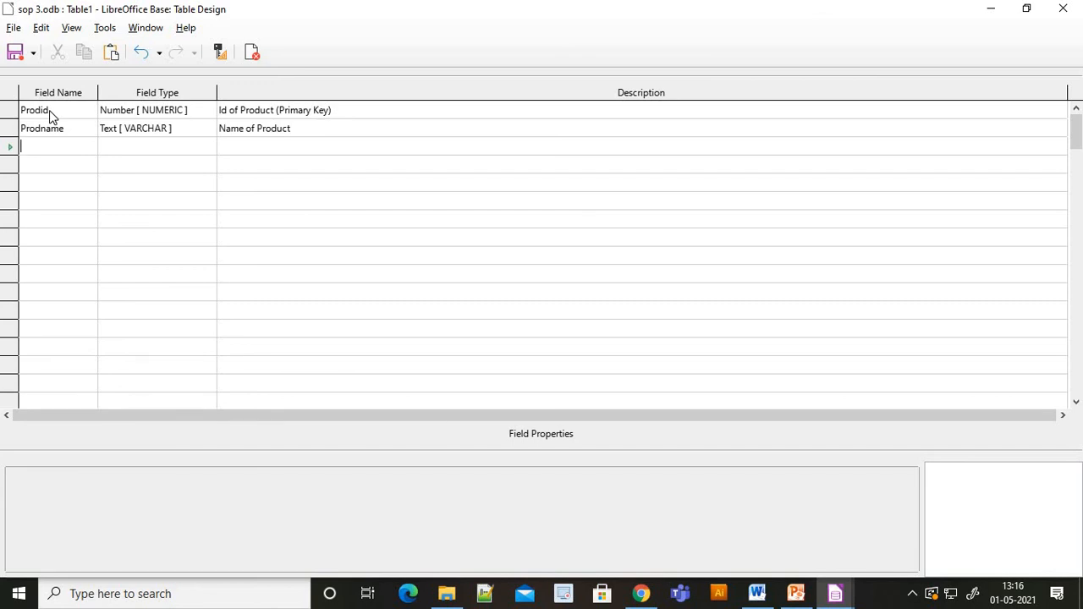
Add a Qty field with type Number [ NUMERIC ] and description "Quantity of Product"
{"action": "type", "text": "Qty"}
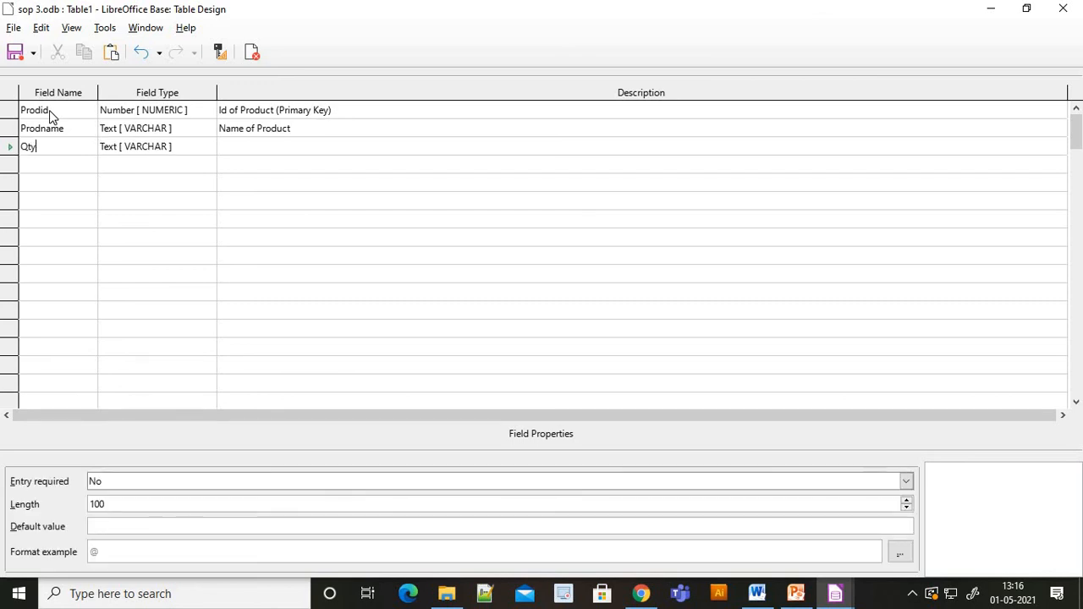
{"action": "key", "text": "Tab"}
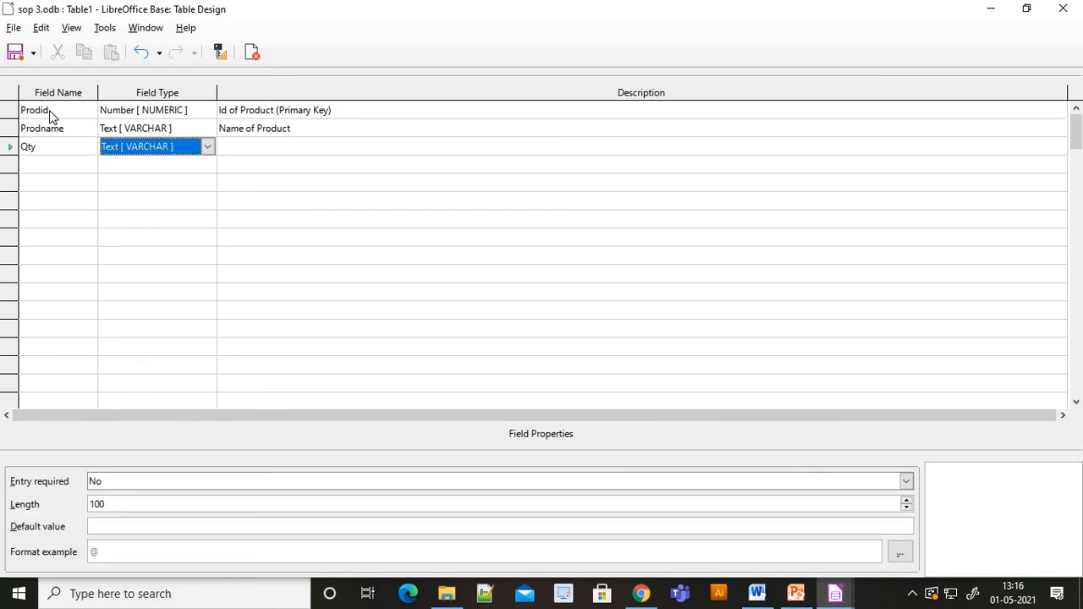
{"action": "key", "text": "n"}
{"action": "key", "text": "Tab"}
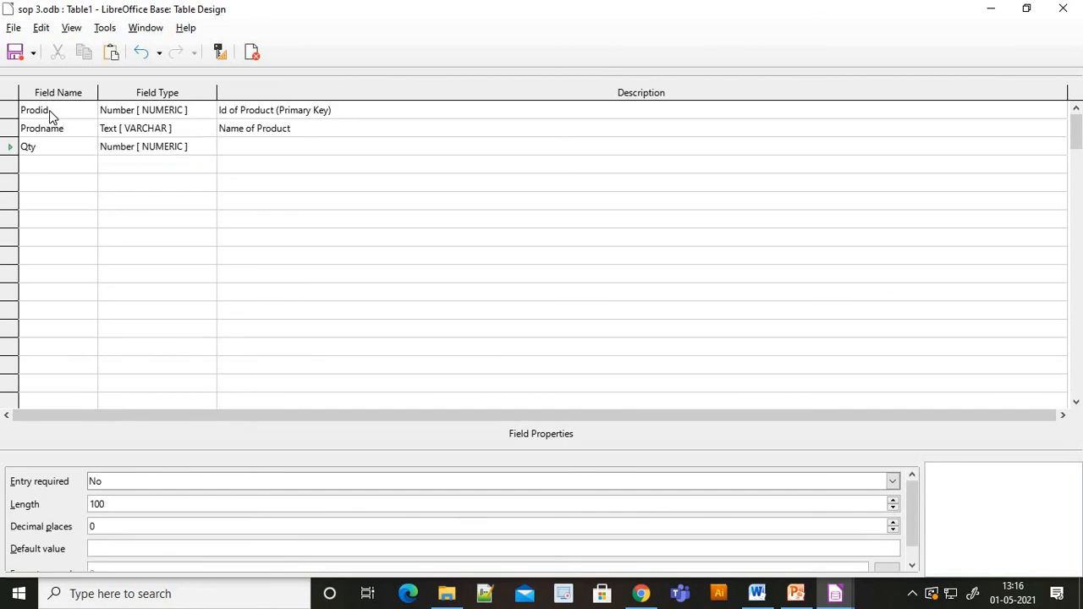
{"action": "type", "text": "Quantity of Product"}
{"action": "key", "text": "Tab"}
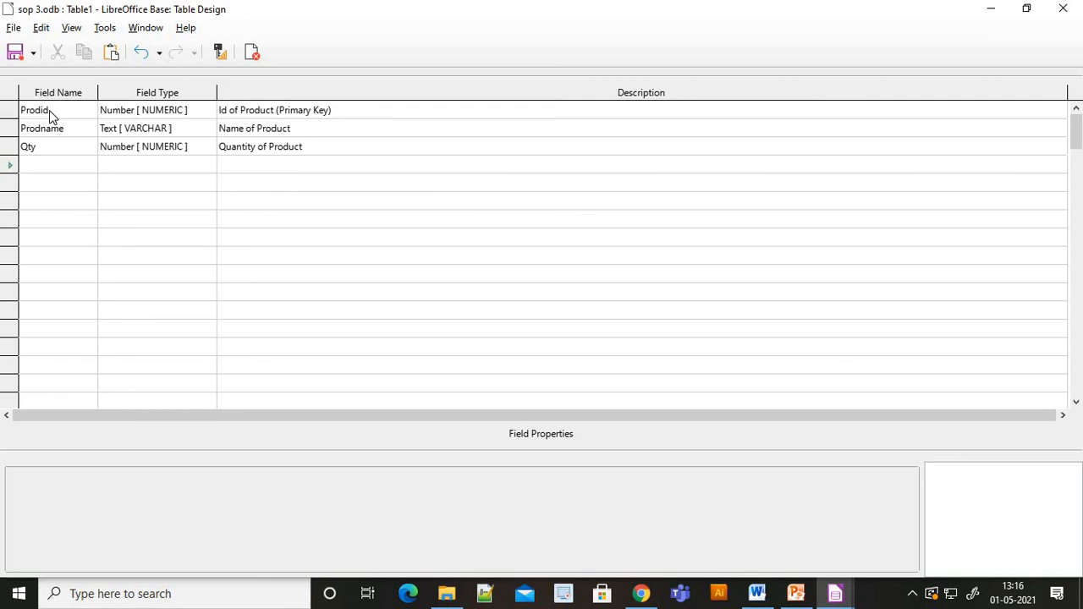
Add a Rate field with type Number [ NUMERIC ] and description "Rate of Product"
{"action": "type", "text": "a"}
{"action": "key", "text": "BackSpace"}
{"action": "type", "text": "Rat"}
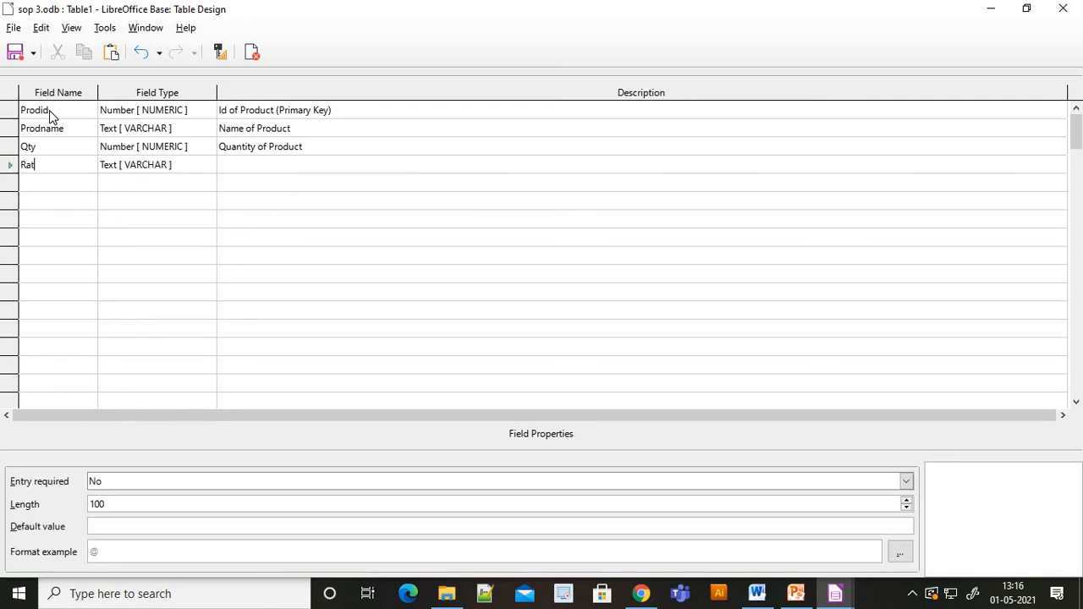
{"action": "type", "text": "e"}
{"action": "key", "text": "Tab"}
{"action": "type", "text": "n"}
{"action": "key", "text": "Tab"}
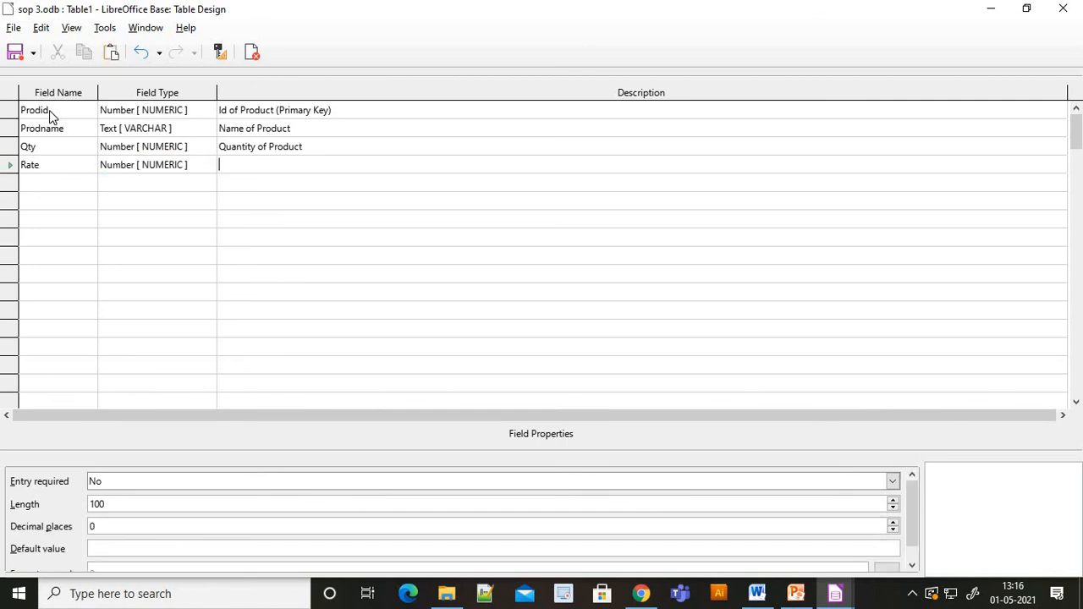
{"action": "type", "text": "Rate of Product"}
{"action": "key", "text": "Return"}
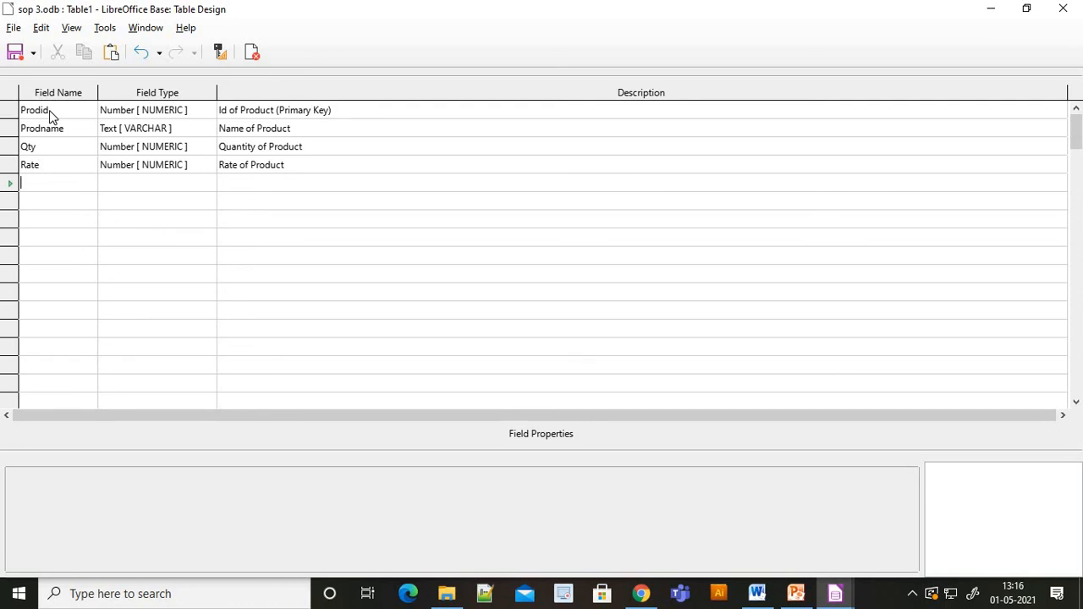
Add a modelyear field with type Date [ DATE ] and description "Model Year of Product"
{"action": "type", "text": "m"}
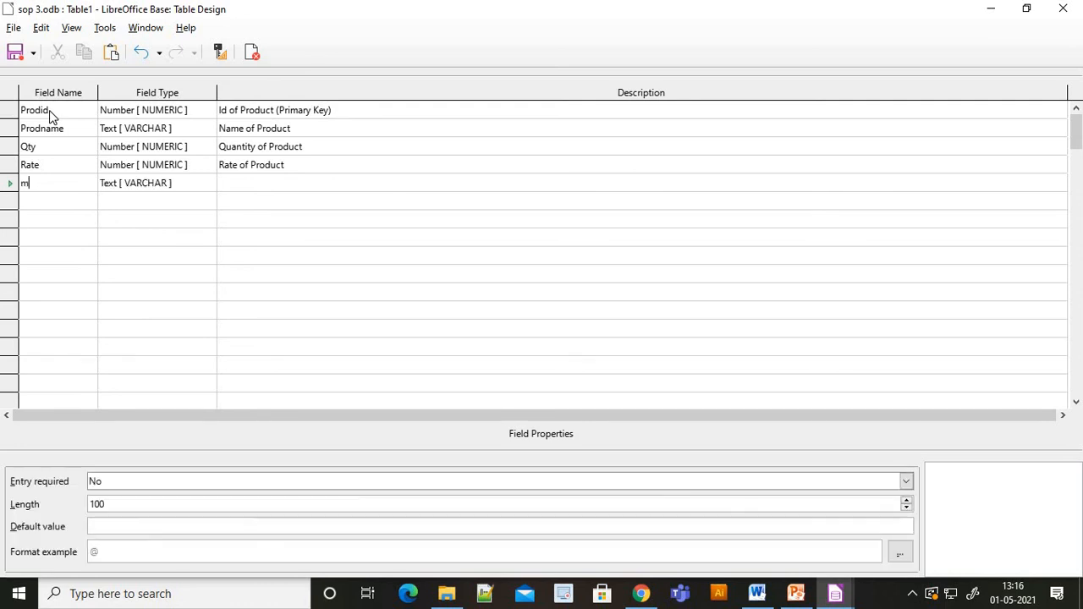
{"action": "type", "text": "odelyear"}
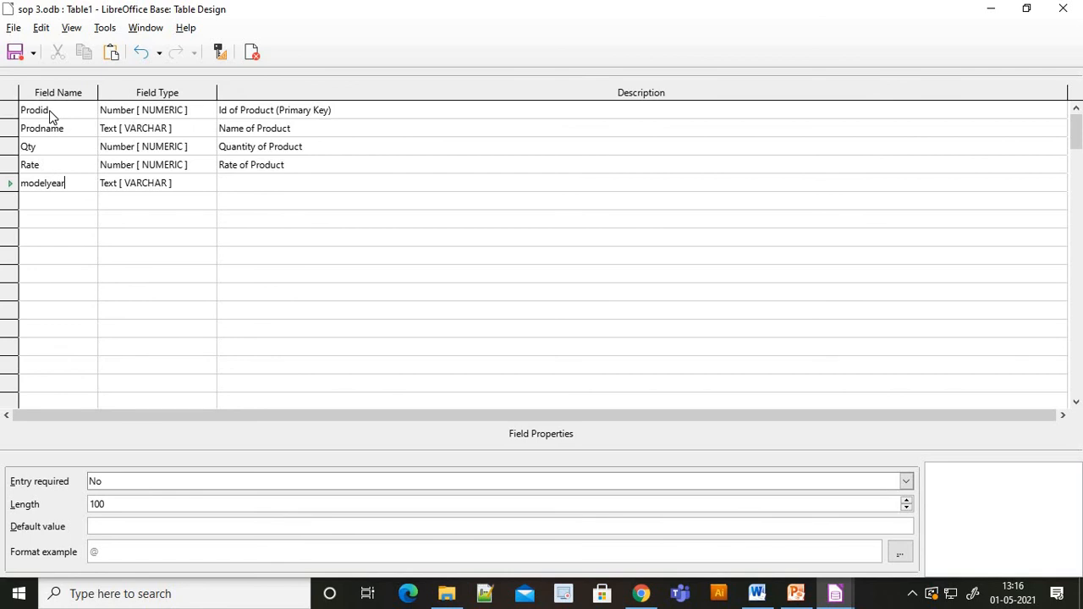
{"action": "key", "text": "Tab"}
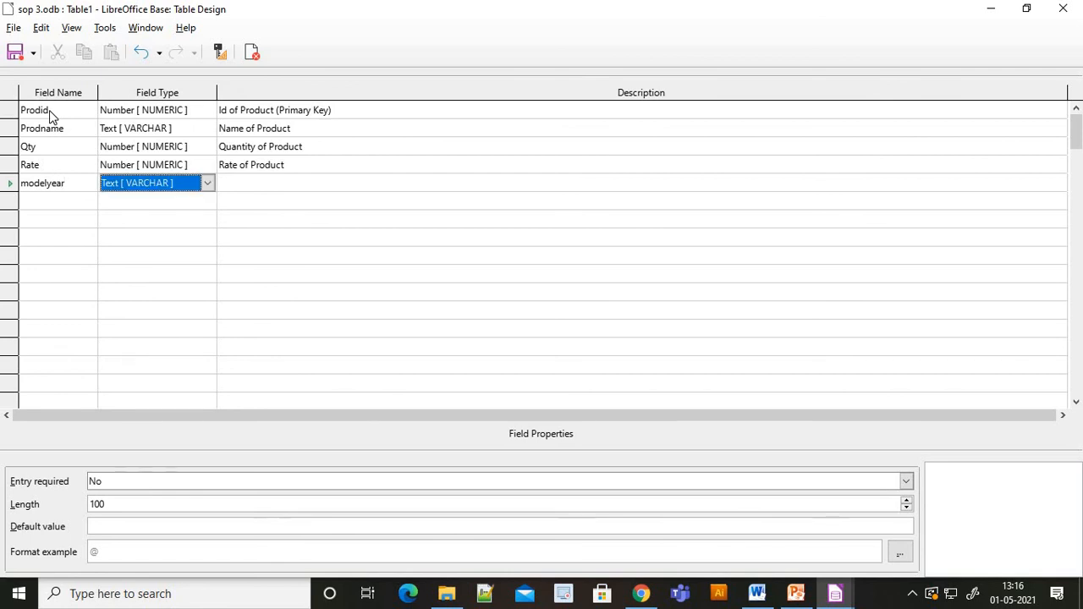
{"action": "key", "text": "d"}
{"action": "key", "text": "Tab"}
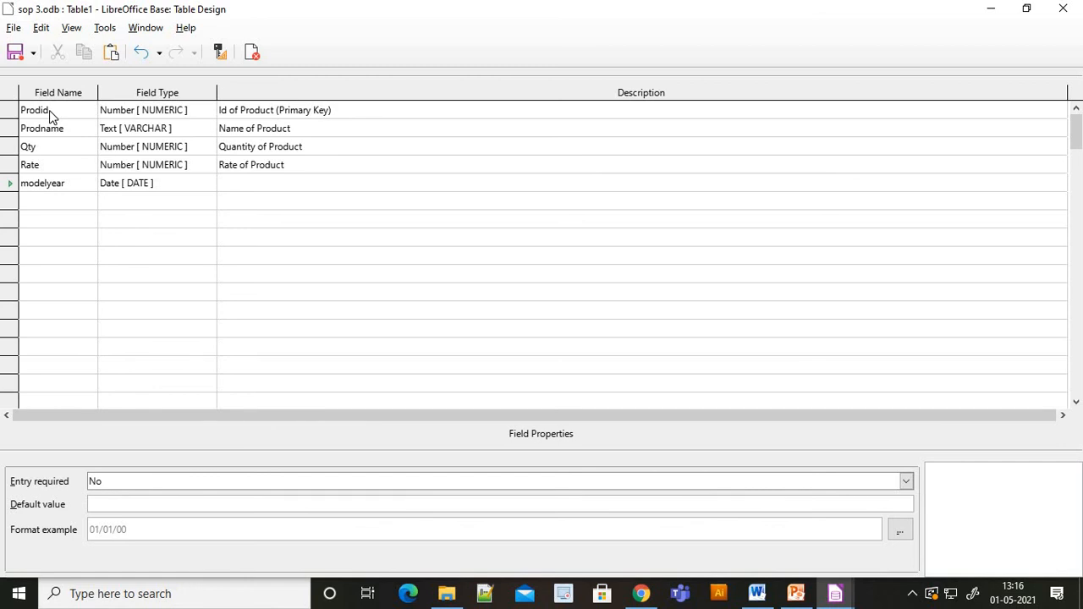
{"action": "type", "text": "Model Year of Product"}
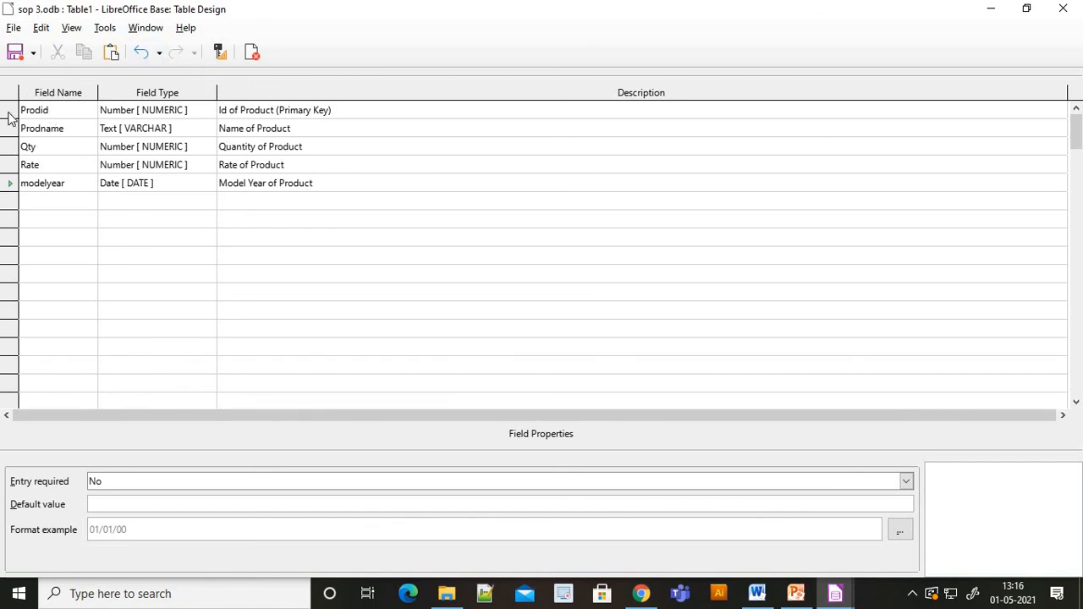
Switch to the SOP PRESENTATION document in Word and highlight the steps for creating the database and the table in purple
{"action": "key", "text": "alt+Tab"}
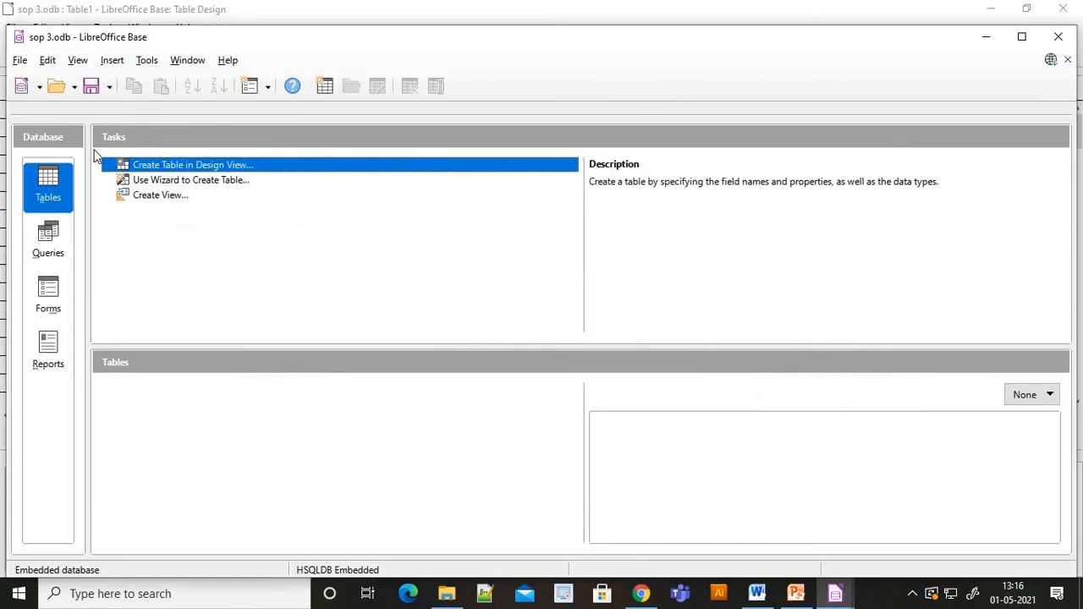
{"action": "key", "text": "alt+Tab"}
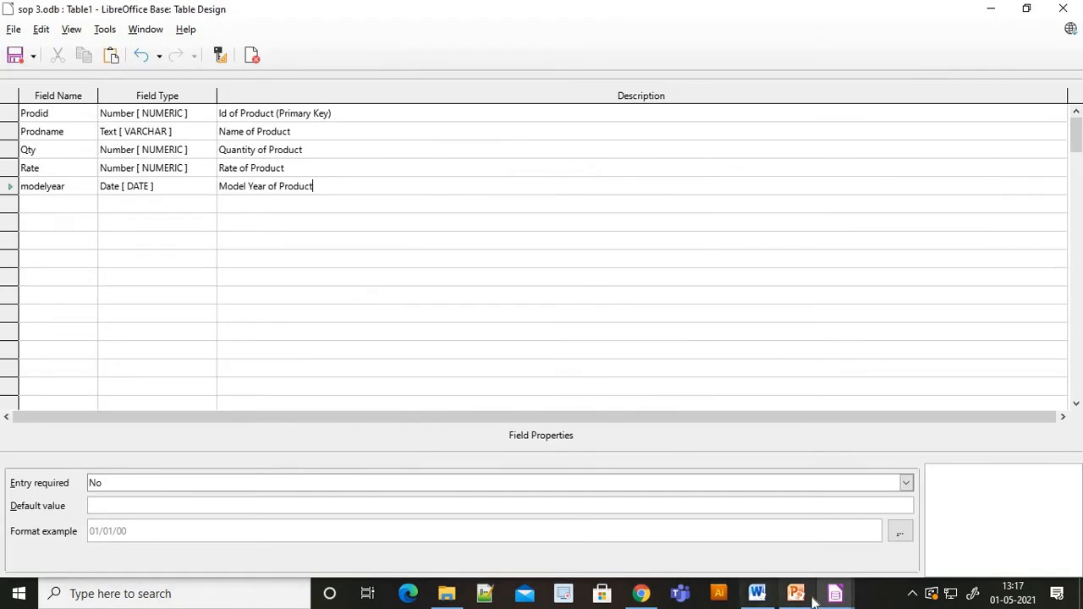
{"action": "left_click", "coordinate": [759, 593]}
{"action": "scroll", "coordinate": [451, 418], "scroll_direction": "down", "scroll_amount": 1}
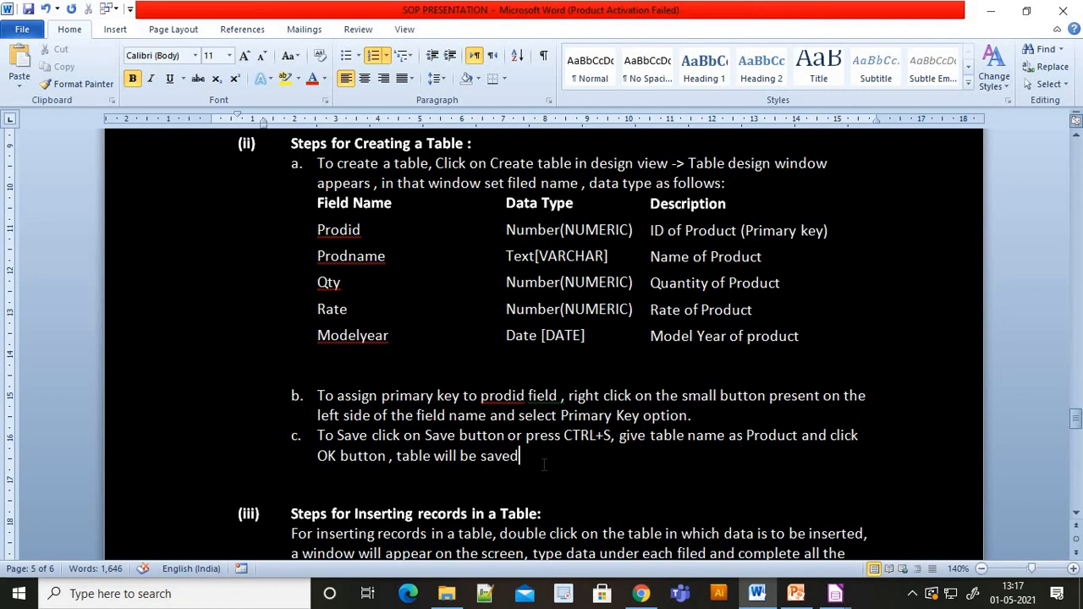
{"action": "left_click_drag", "start_coordinate": [521, 456], "coordinate": [264, 291]}
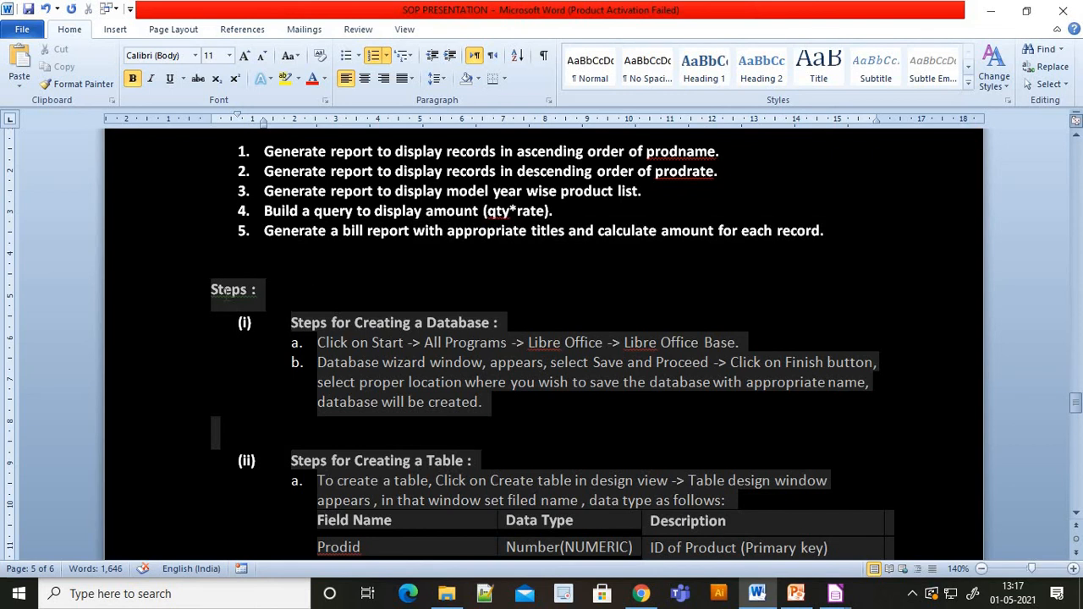
{"action": "left_click", "coordinate": [284, 79]}
{"action": "left_click", "coordinate": [298, 78]}
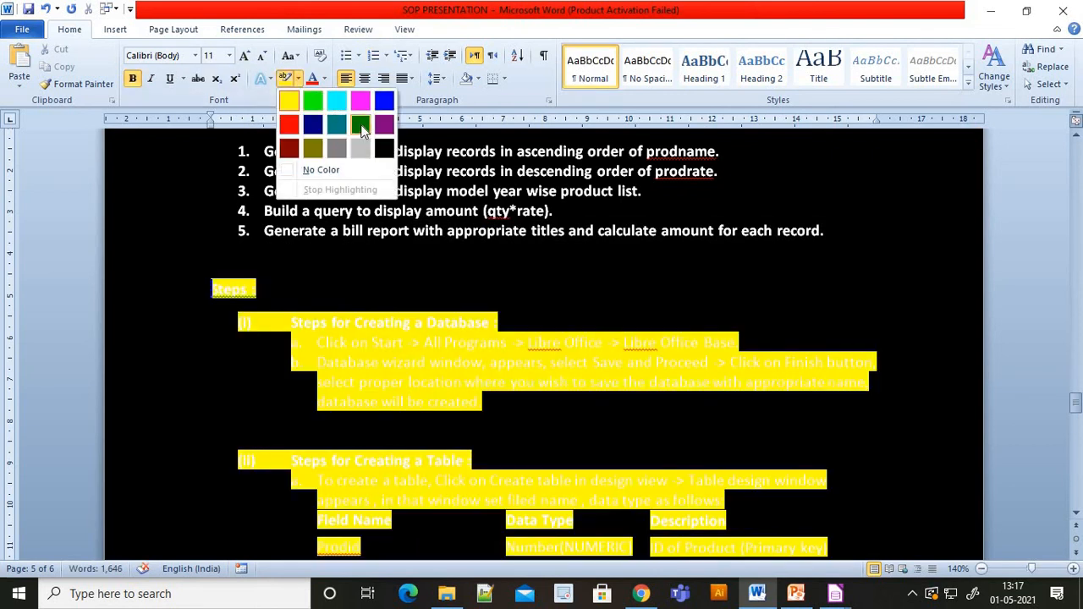
{"action": "left_click", "coordinate": [381, 136]}
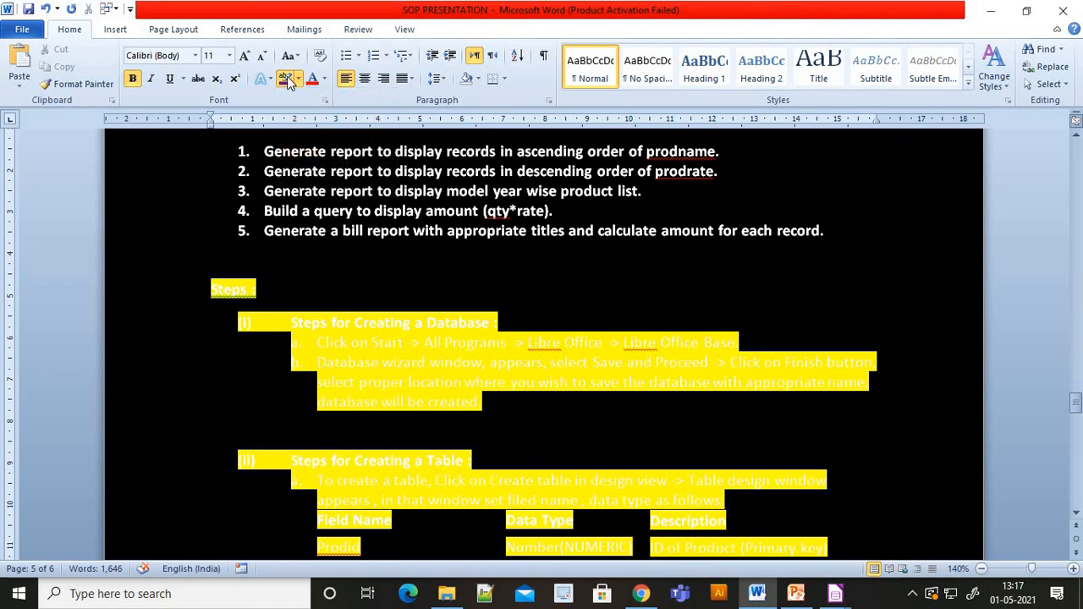
{"action": "left_click", "coordinate": [291, 314]}
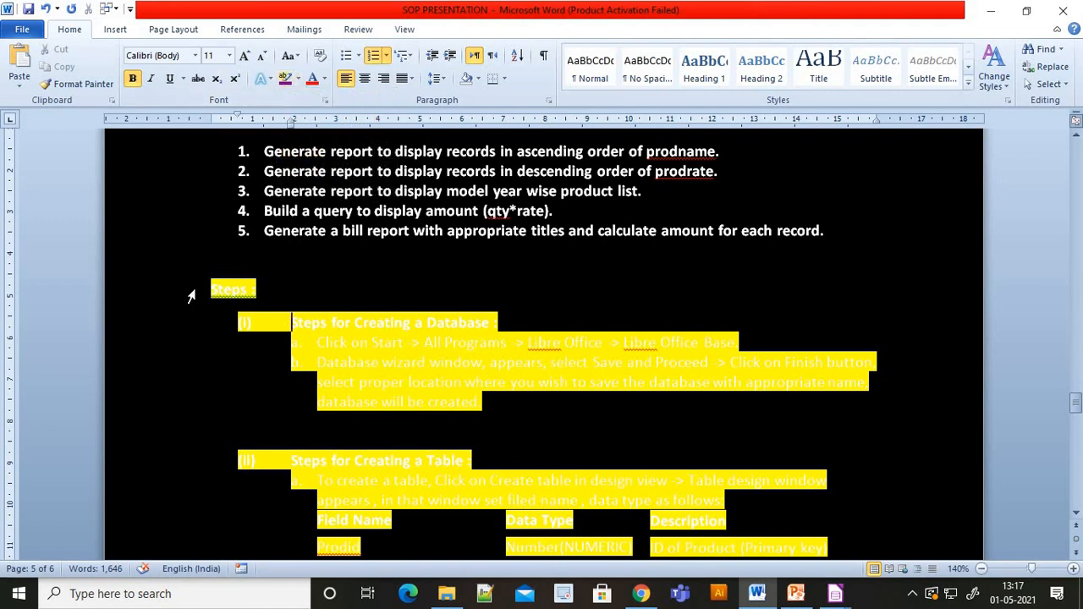
{"action": "left_click_drag", "start_coordinate": [205, 277], "coordinate": [544, 309]}
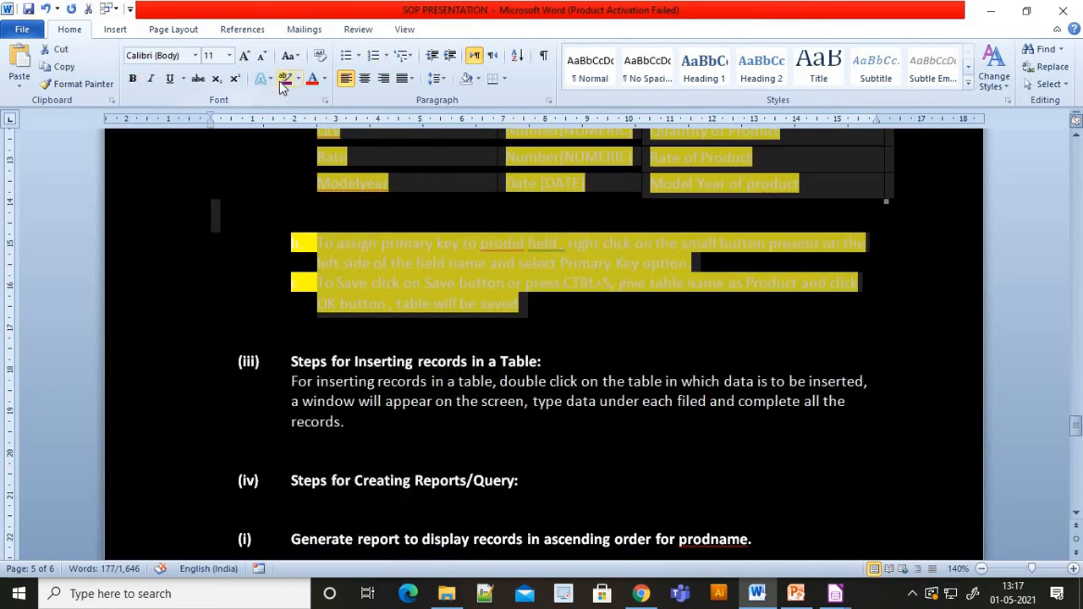
{"action": "left_click", "coordinate": [285, 78]}
{"action": "scroll", "coordinate": [385, 345], "scroll_direction": "down", "scroll_amount": 2}
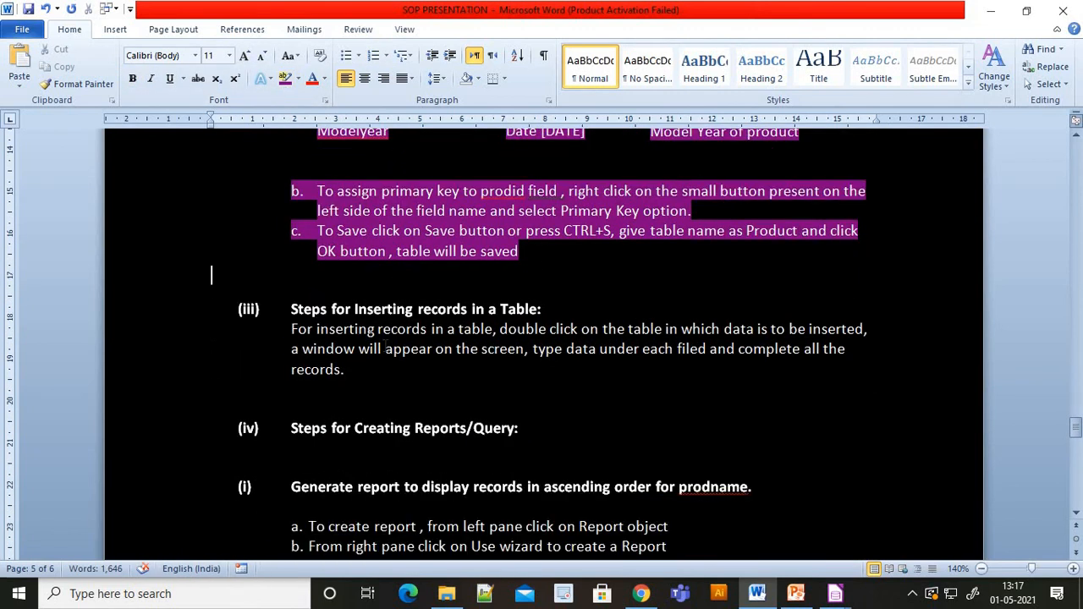
Switch back to the table design in LibreOffice Base and set the Prodid field as the primary key
{"action": "key", "text": "alt+Tab"}
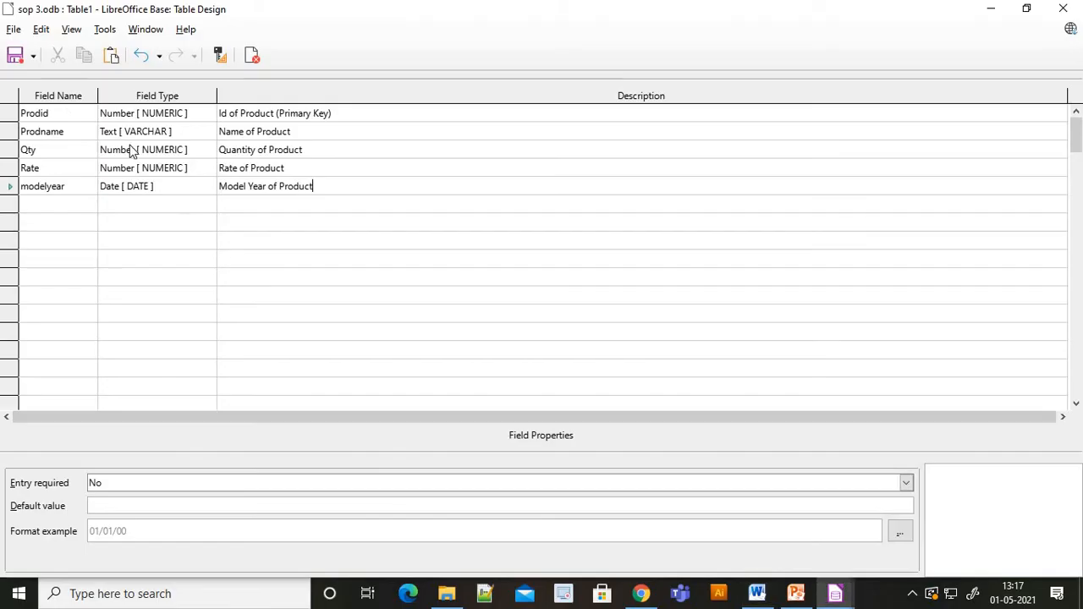
{"action": "right_click", "coordinate": [11, 117]}
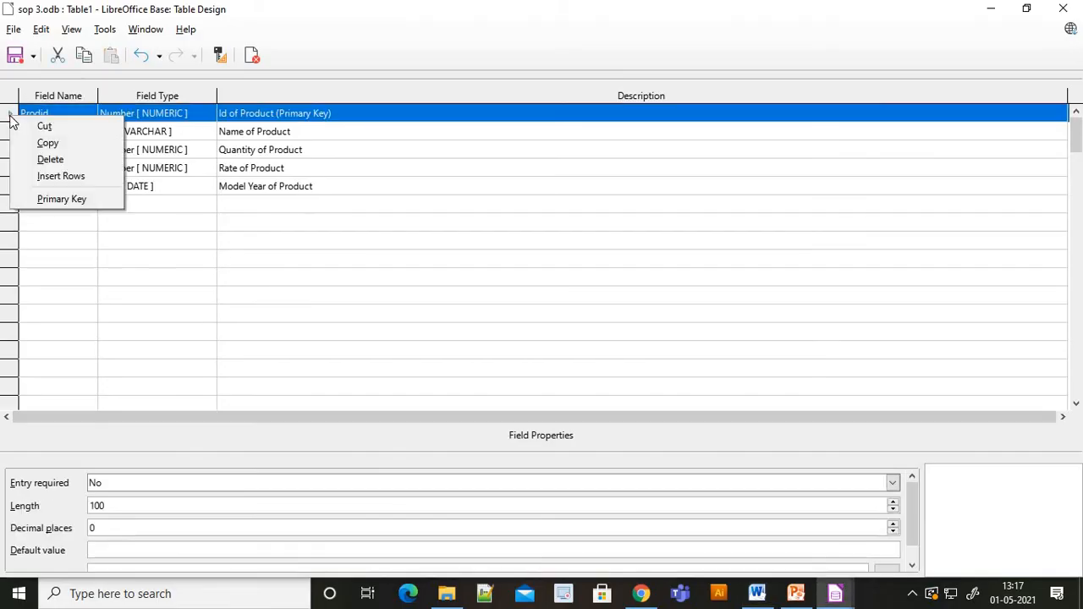
{"action": "left_click", "coordinate": [47, 199]}
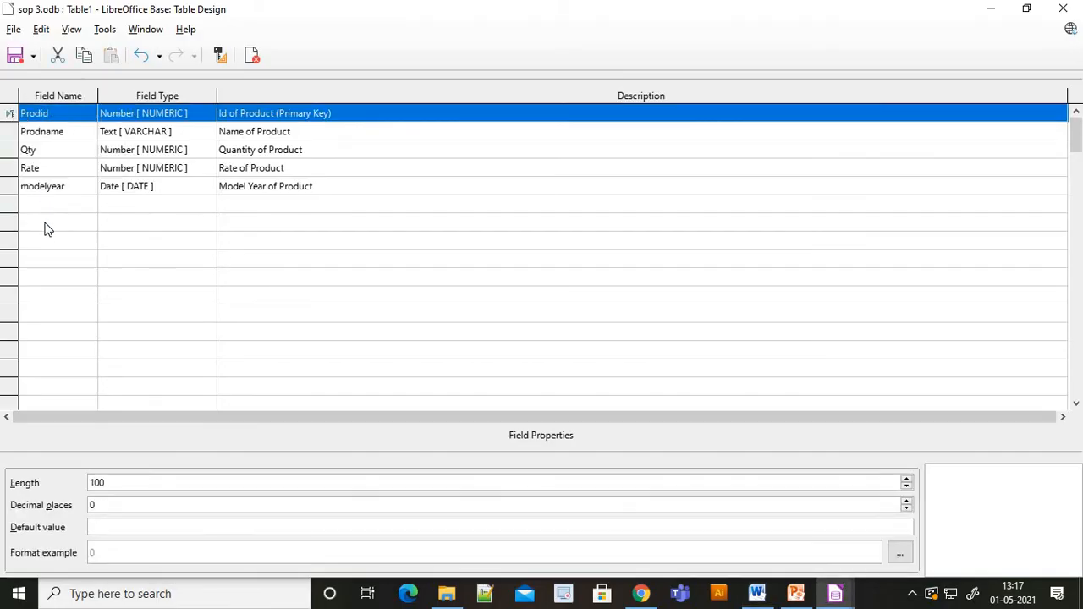
Save the table as product and close its design window
{"action": "left_click", "coordinate": [12, 29]}
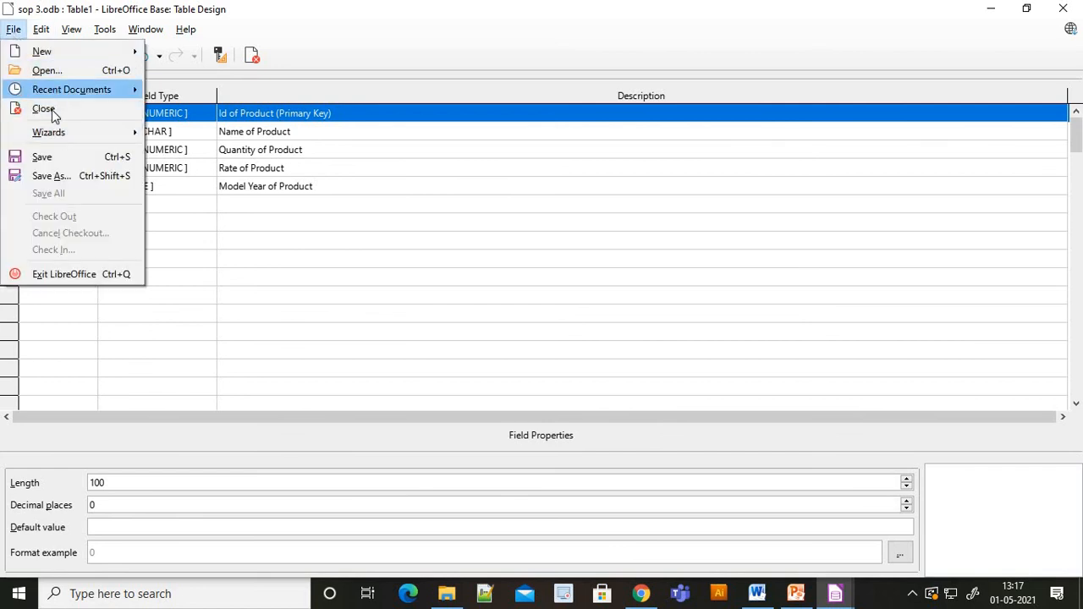
{"action": "left_click", "coordinate": [59, 165]}
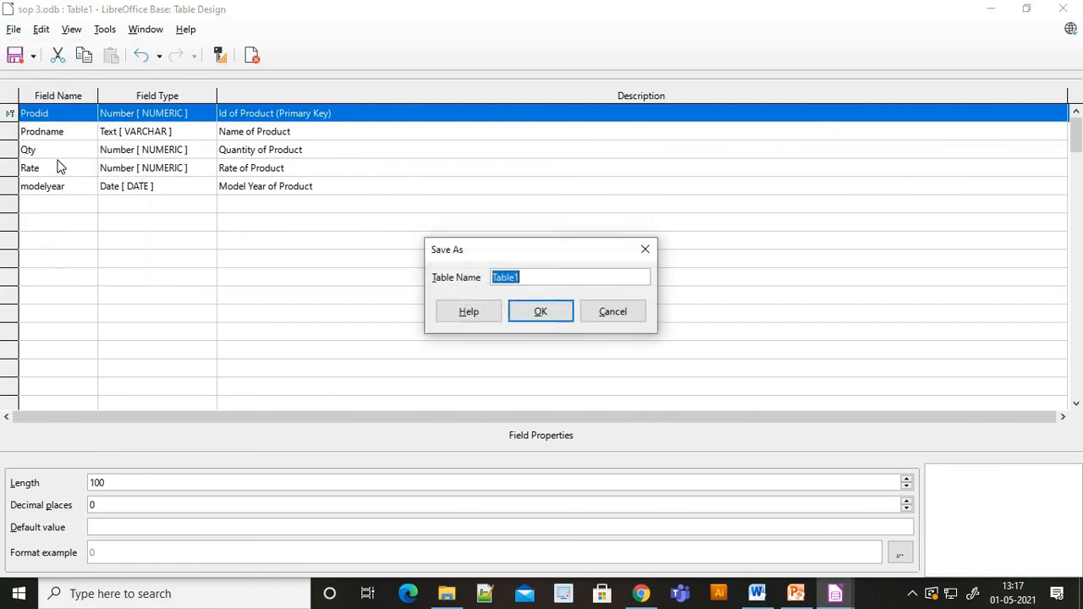
{"action": "type", "text": "product"}
{"action": "left_click", "coordinate": [556, 313]}
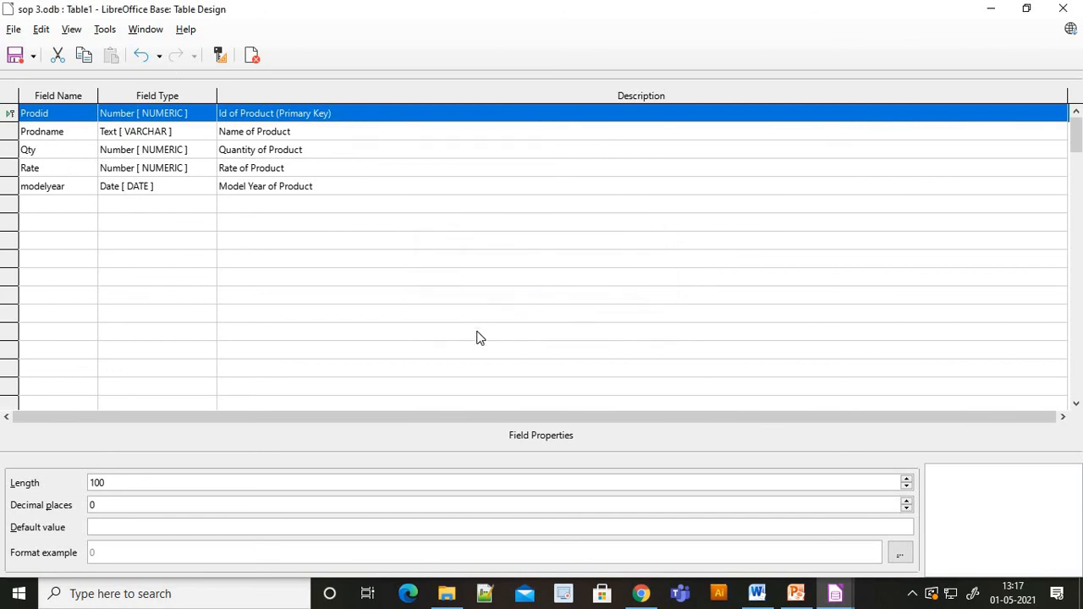
{"action": "left_click", "coordinate": [1064, 15]}
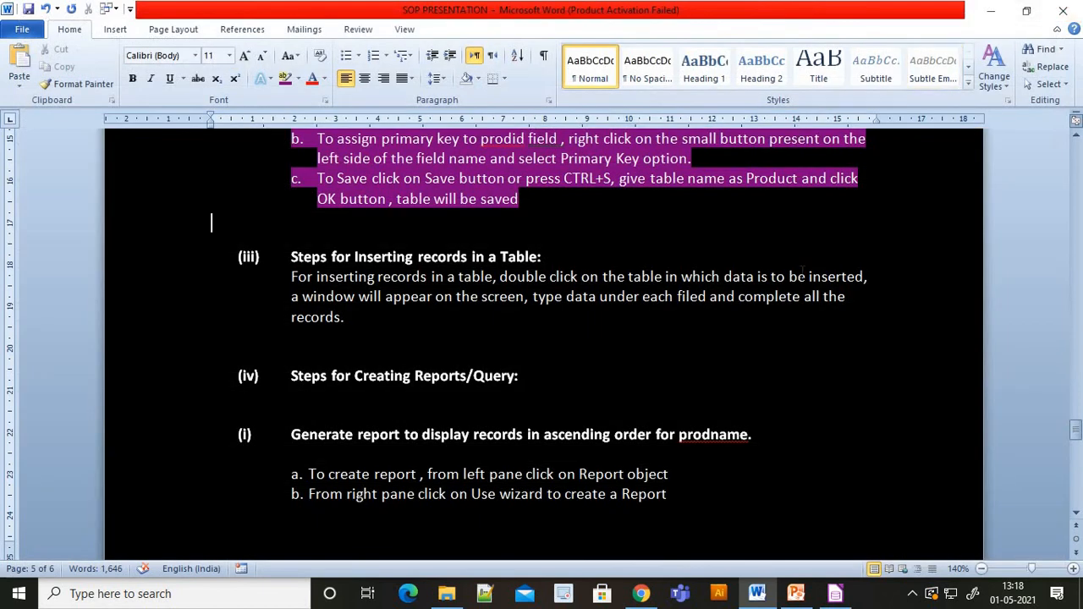
Return to the sop 3 database in LibreOffice Base and open the product table for entering records
{"action": "left_click", "coordinate": [836, 595]}
{"action": "left_click", "coordinate": [155, 396]}
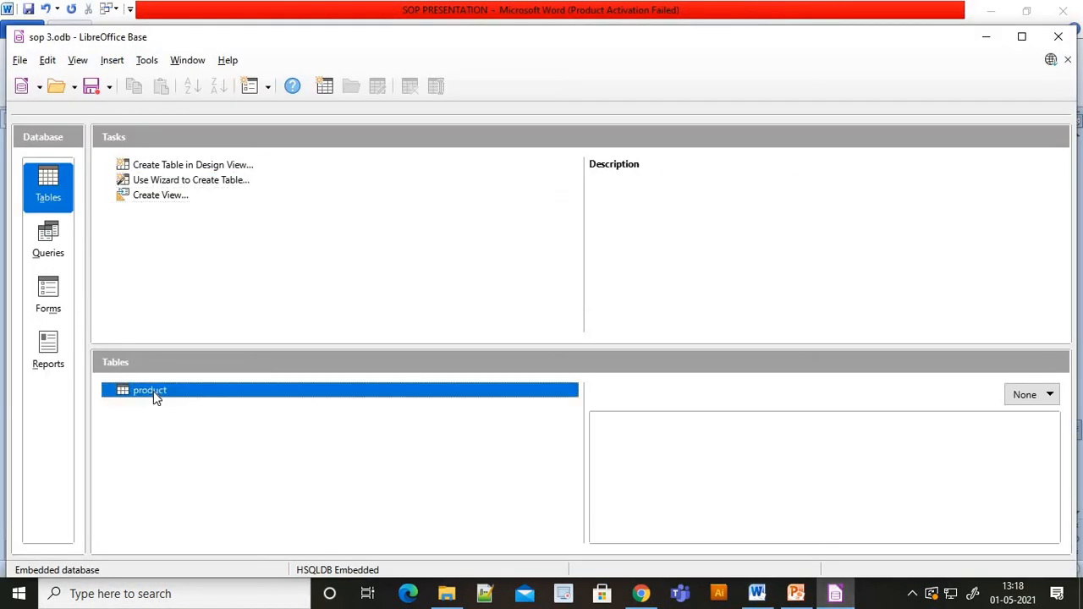
{"action": "double_click", "coordinate": [155, 396]}
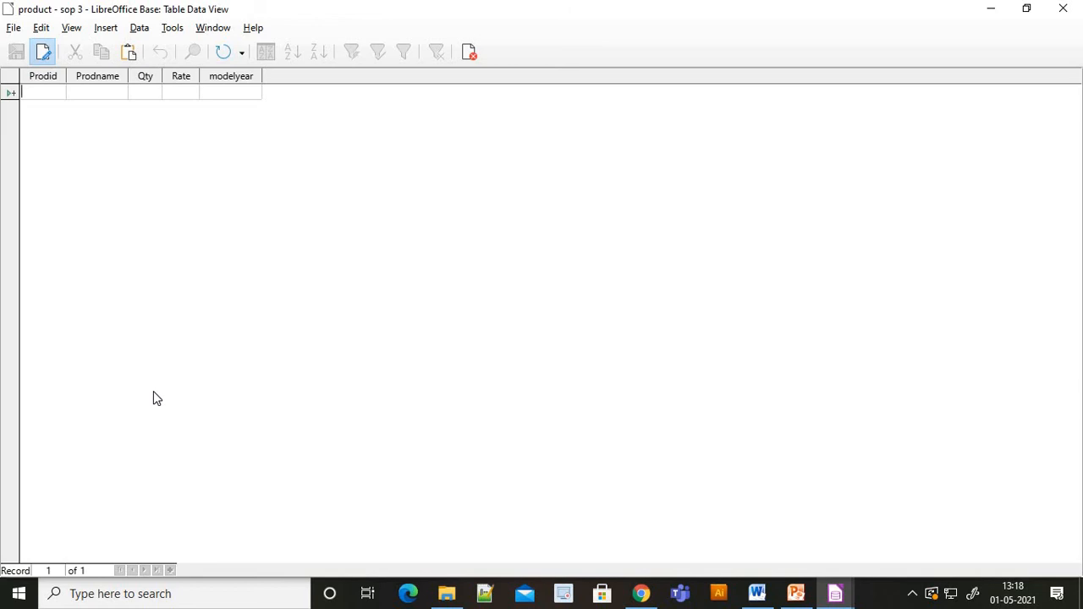
Switch to the Word document and read the instructions for inserting records and creating reports
{"action": "key", "text": "alt+Tab"}
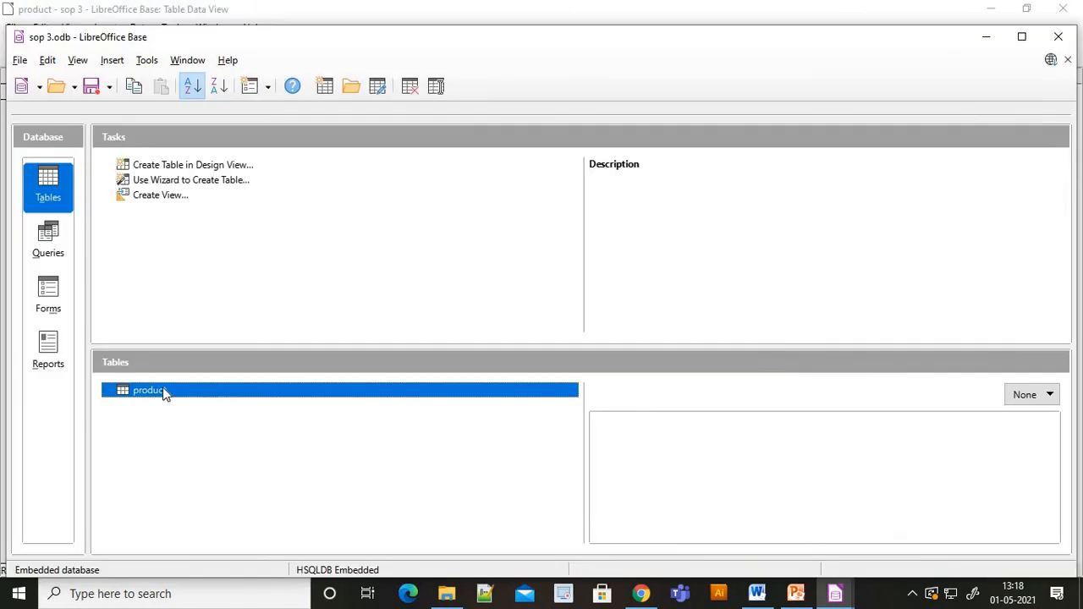
{"action": "double_click", "coordinate": [173, 408]}
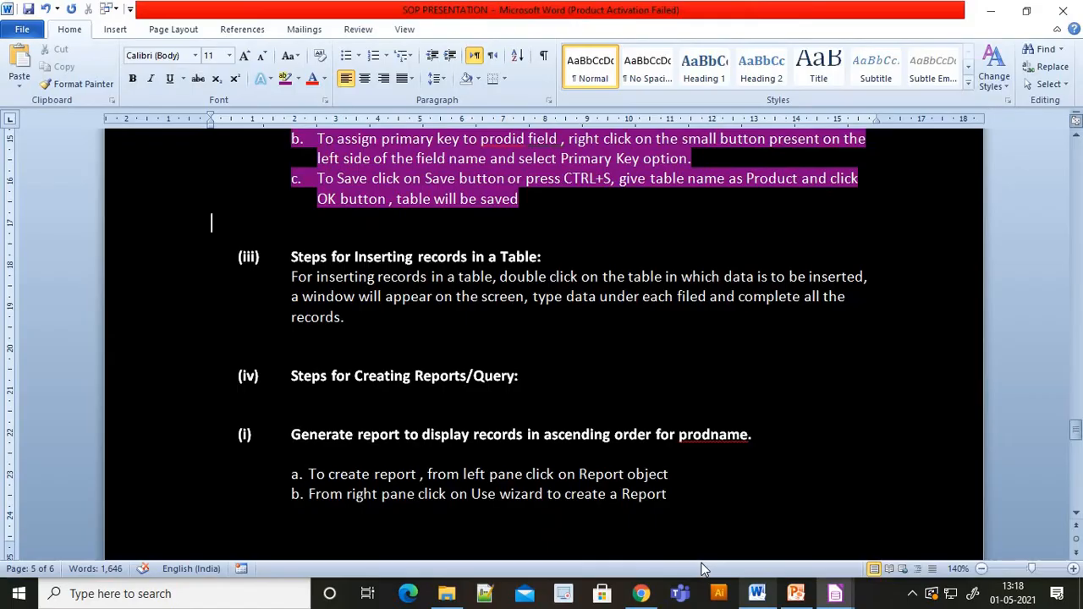
{"action": "left_click", "coordinate": [757, 593]}
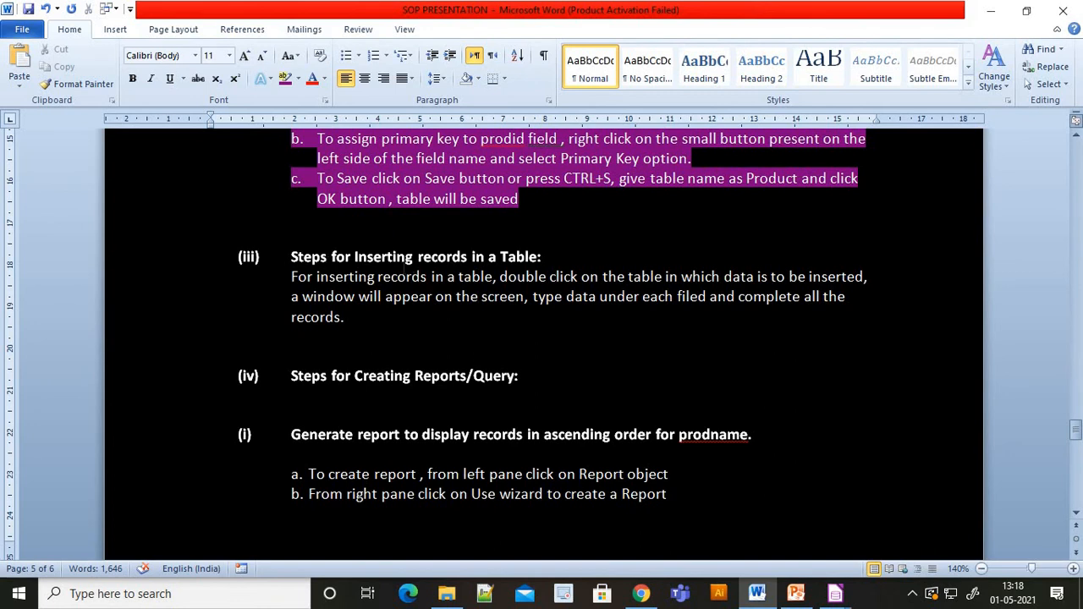
{"action": "scroll", "coordinate": [407, 269], "scroll_direction": "down", "scroll_amount": 1}
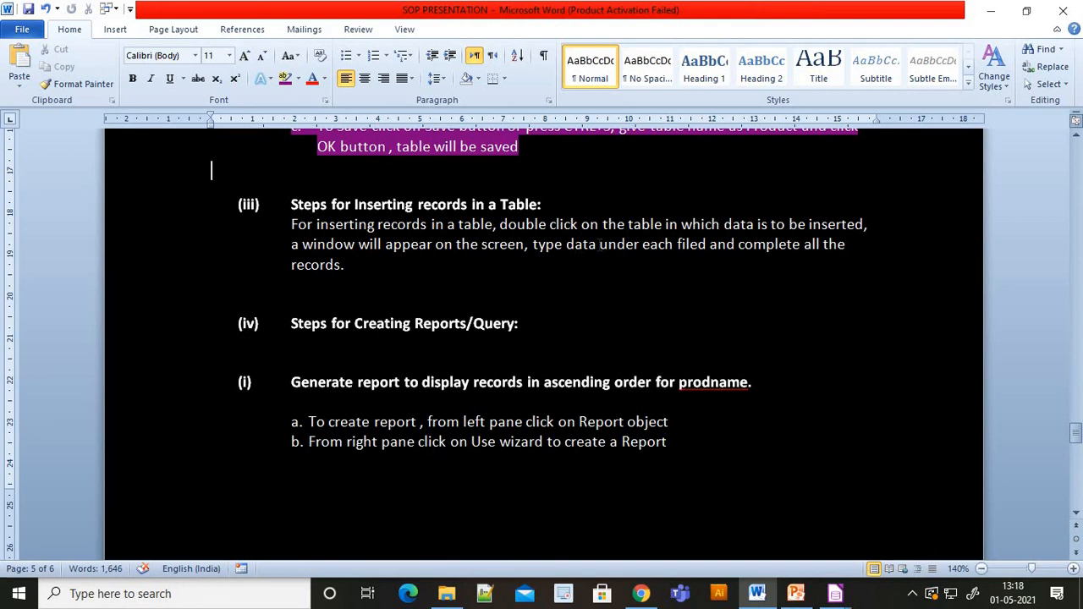
{"action": "scroll", "coordinate": [404, 293], "scroll_direction": "down", "scroll_amount": 1}
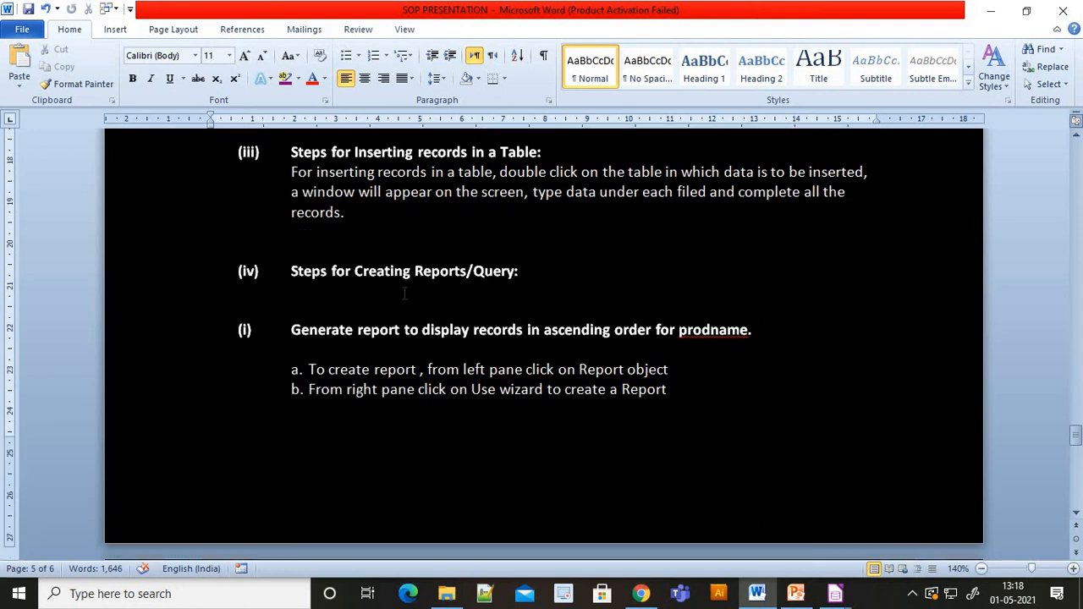
Switch back to the product table in LibreOffice Base and add record 101: Colgate, Qty 10, Rate 20, modelyear 05/10/05
{"action": "key", "text": "alt+Tab"}
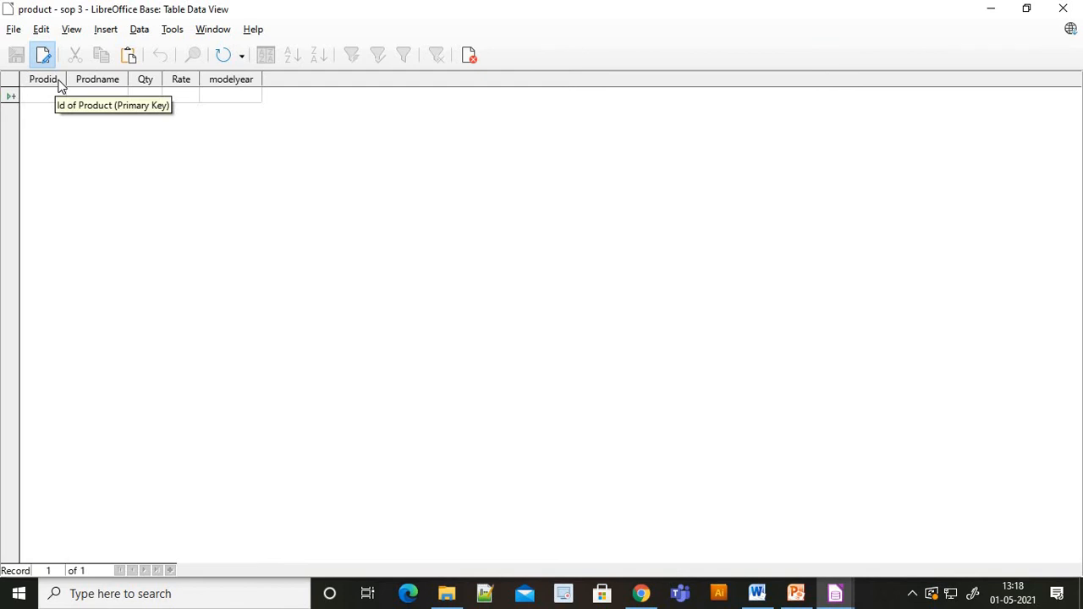
{"action": "type", "text": "101"}
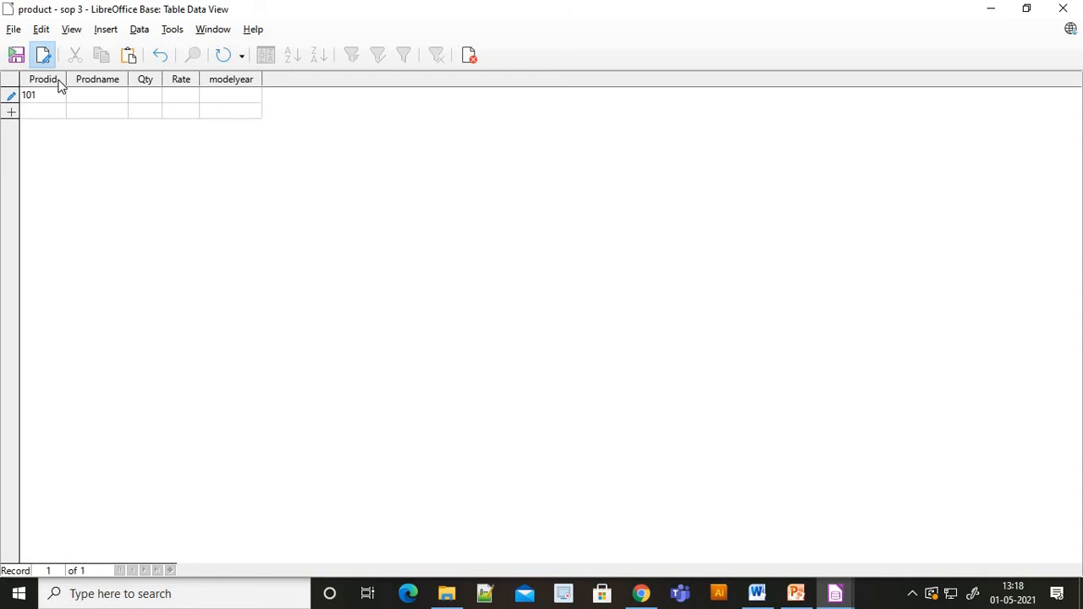
{"action": "key", "text": "Tab"}
{"action": "type", "text": "Colgate"}
{"action": "key", "text": "Tab"}
{"action": "type", "text": "10"}
{"action": "type", "text": "20"}
{"action": "type", "text": "05/"}
{"action": "type", "text": "10/0"}
{"action": "type", "text": "5"}
{"action": "key", "text": "Tab"}
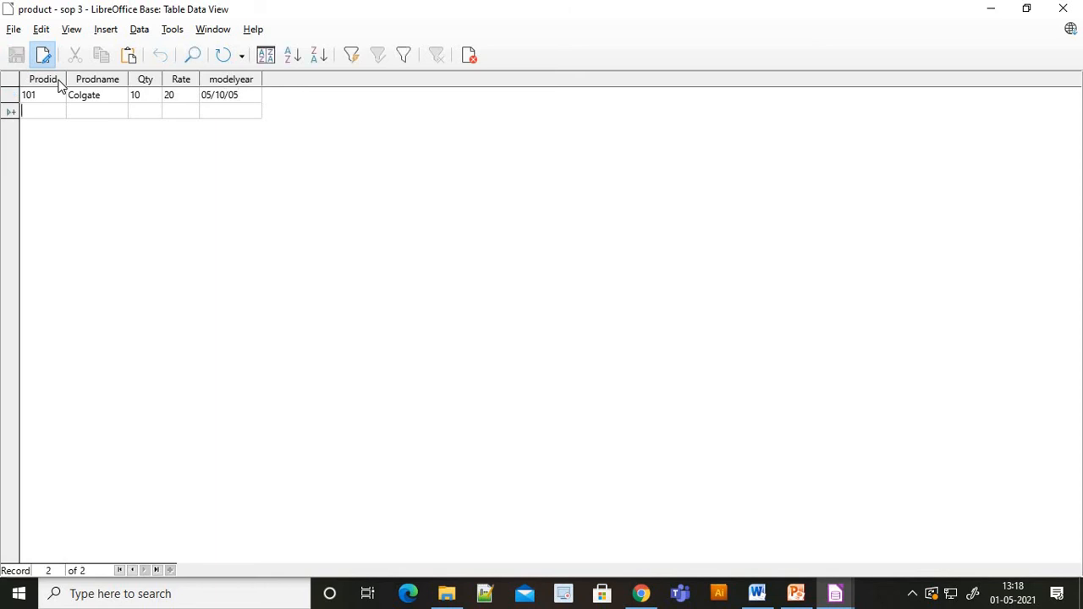
Add record 102 to the product table: Soap, Qty 15, Rate 35, modelyear 10/09/06
{"action": "type", "text": "102"}
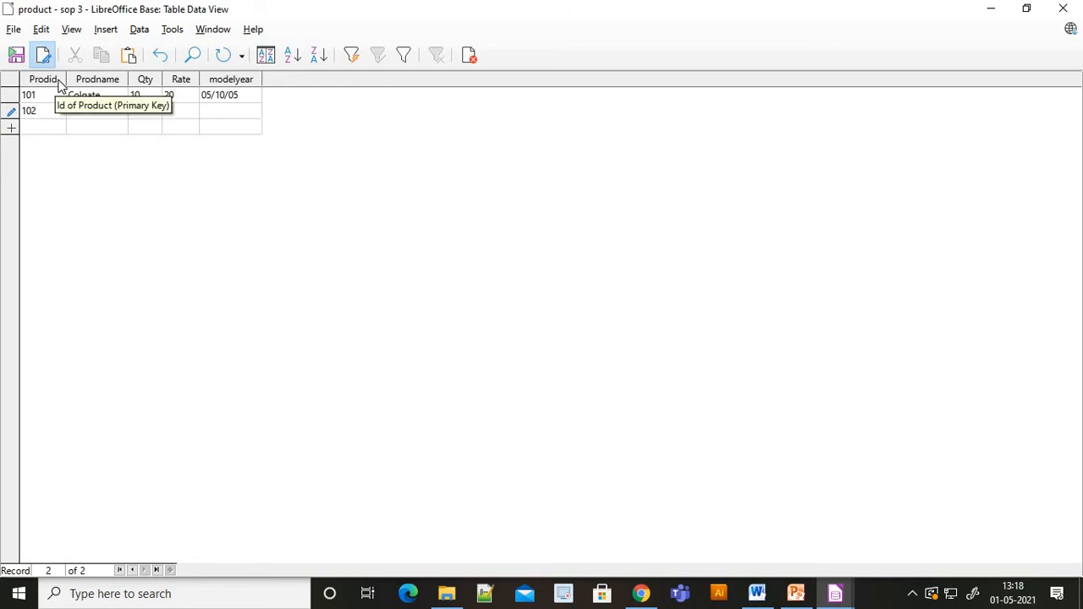
{"action": "key", "text": "Tab"}
{"action": "type", "text": "Soap"}
{"action": "key", "text": "Tab"}
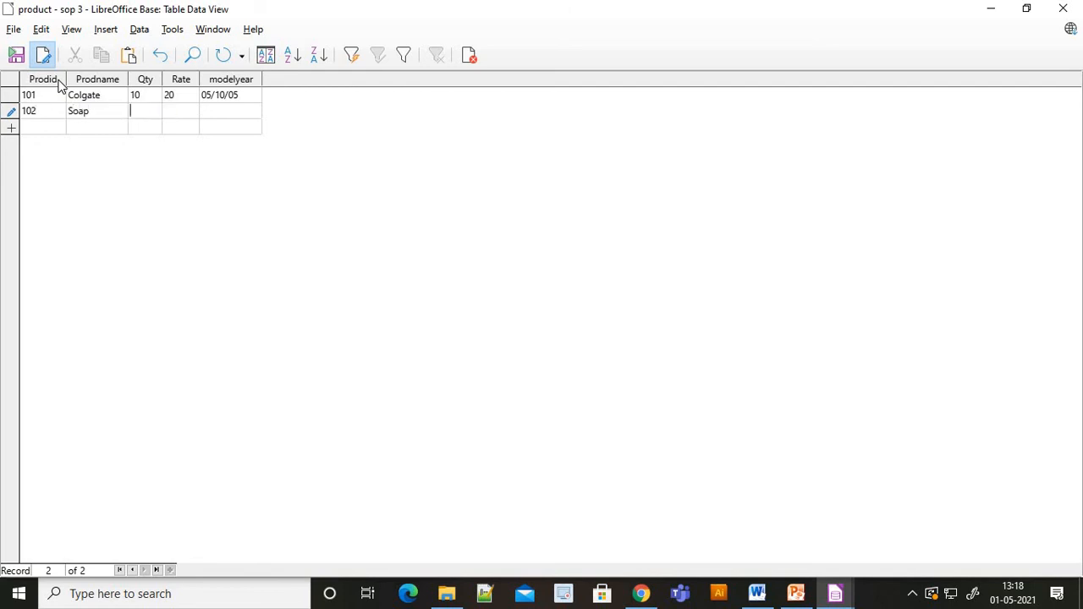
{"action": "type", "text": "15"}
{"action": "key", "text": "Tab"}
{"action": "type", "text": "35"}
{"action": "type", "text": "10/"}
{"action": "type", "text": "09/06"}
{"action": "key", "text": "Tab"}
Add record 103 to the product table: Detergent, Qty 20, Rate 25, modelyear 09/11/09
{"action": "type", "text": "103"}
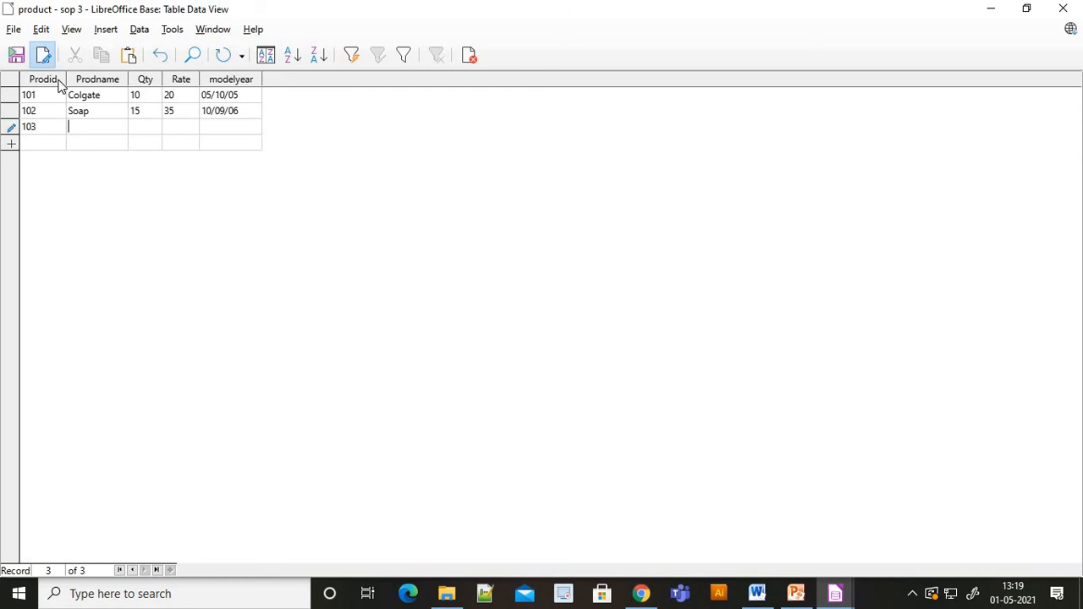
{"action": "key", "text": "Tab"}
{"action": "type", "text": "Detergent"}
{"action": "key", "text": "Tab"}
{"action": "type", "text": "2"}
{"action": "type", "text": "0"}
{"action": "type", "text": "25"}
{"action": "type", "text": "09/"}
{"action": "type", "text": "11"}
{"action": "type", "text": "/"}
{"action": "type", "text": "09"}
{"action": "key", "text": "Tab"}
Add record 104 to the product table: Rice, Qty 50, Rate 20, modelyear 15/08/15
{"action": "type", "text": "10"}
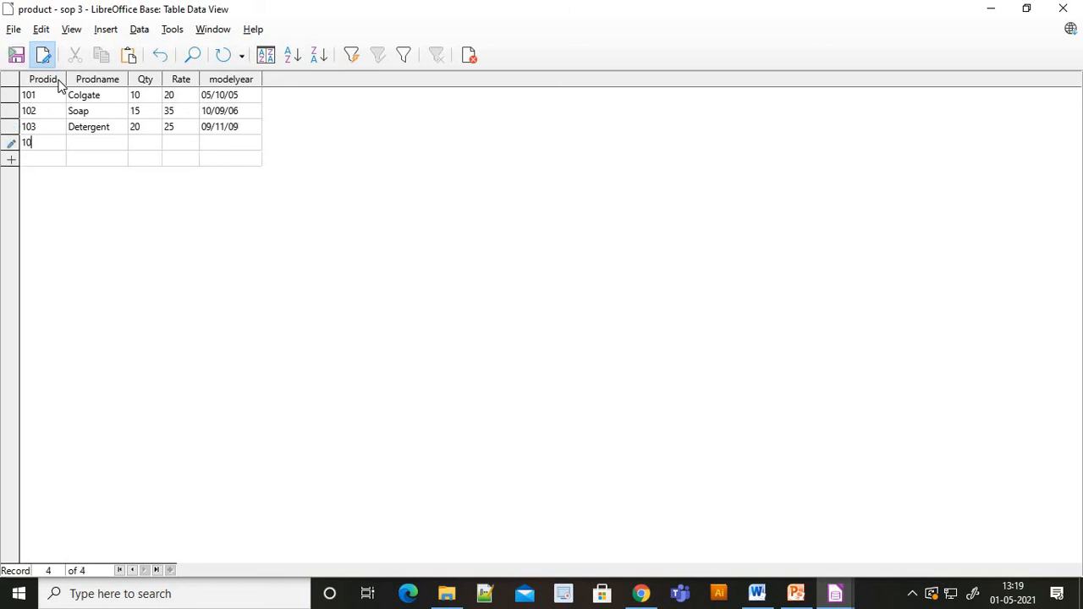
{"action": "type", "text": "4"}
{"action": "key", "text": "Tab"}
{"action": "type", "text": "Rice"}
{"action": "key", "text": "Tab"}
{"action": "type", "text": "50"}
{"action": "key", "text": "Tab"}
{"action": "type", "text": "20"}
{"action": "type", "text": "15/08"}
{"action": "type", "text": "/"}
{"action": "type", "text": "15"}
{"action": "key", "text": "Return"}
Add record 105 to the product table: Wheat, Qty 15, Rate 15, modelyear 26/11/16
{"action": "type", "text": "105"}
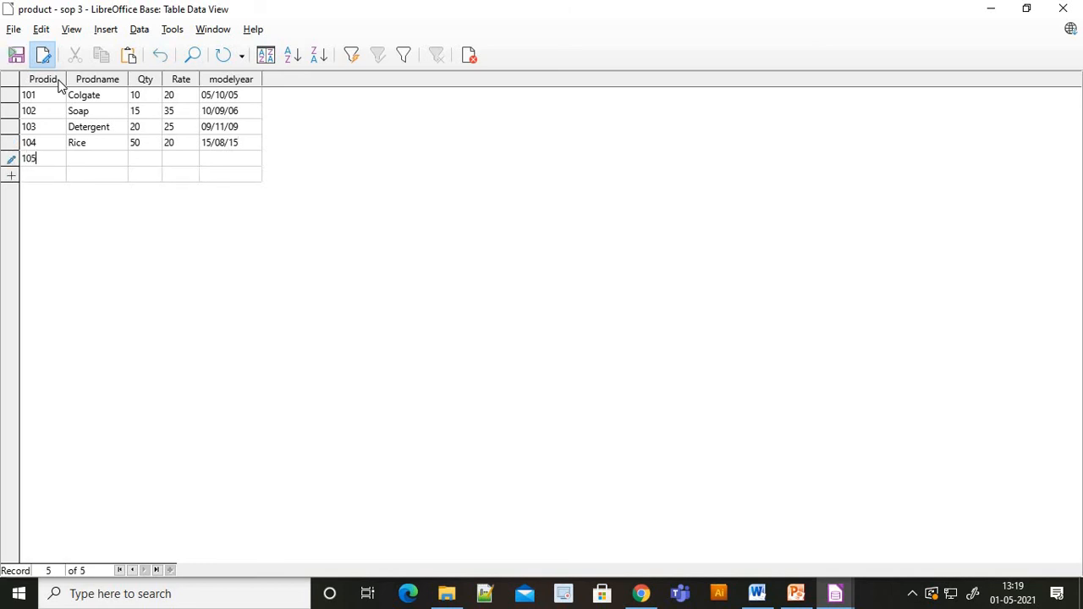
{"action": "type", "text": "Wha"}
{"action": "key", "text": "BackSpace"}
{"action": "type", "text": "eatr"}
{"action": "key", "text": "BackSpace"}
{"action": "key", "text": "Tab"}
{"action": "type", "text": "1"}
{"action": "type", "text": "5"}
{"action": "type", "text": "15"}
{"action": "type", "text": "26/"}
{"action": "type", "text": "11/"}
{"action": "type", "text": "16"}
{"action": "key", "text": "Return"}
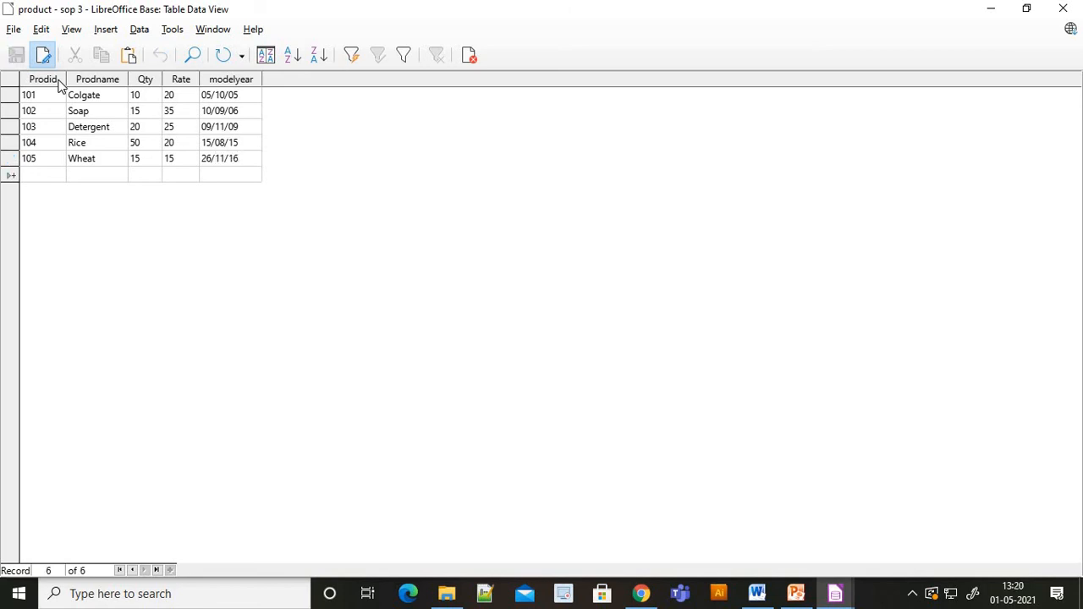
Add record 106 to the product table: Oil, Qty 50, Rate 100, modelyear 30/10/10
{"action": "type", "text": "106"}
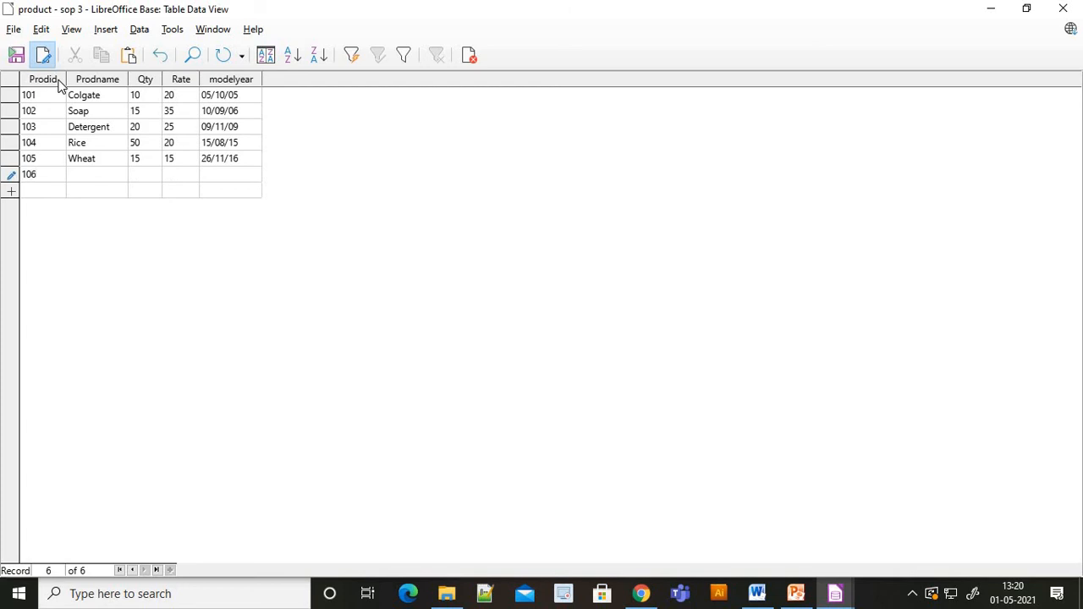
{"action": "key", "text": "Tab"}
{"action": "type", "text": "Oil "}
{"action": "type", "text": "50 "}
{"action": "type", "text": "100 "}
{"action": "type", "text": "30"}
{"action": "type", "text": "/10/"}
{"action": "type", "text": "10"}
{"action": "key", "text": "Tab"}
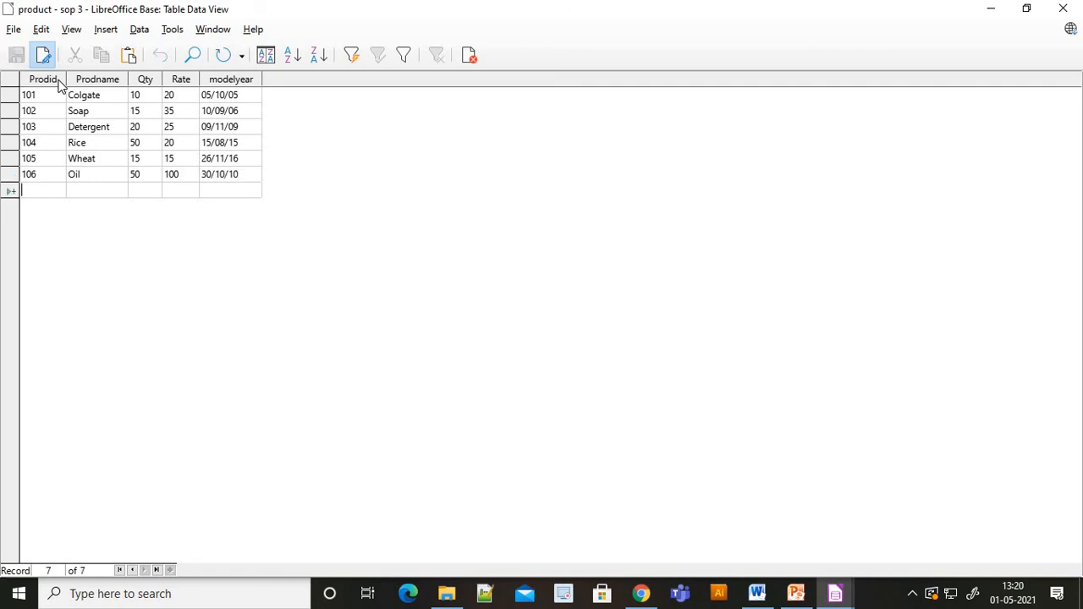
Add record 107 to the product table: Ketchup, Qty 45, Rate 30, modelyear 01/10/10
{"action": "type", "text": "107"}
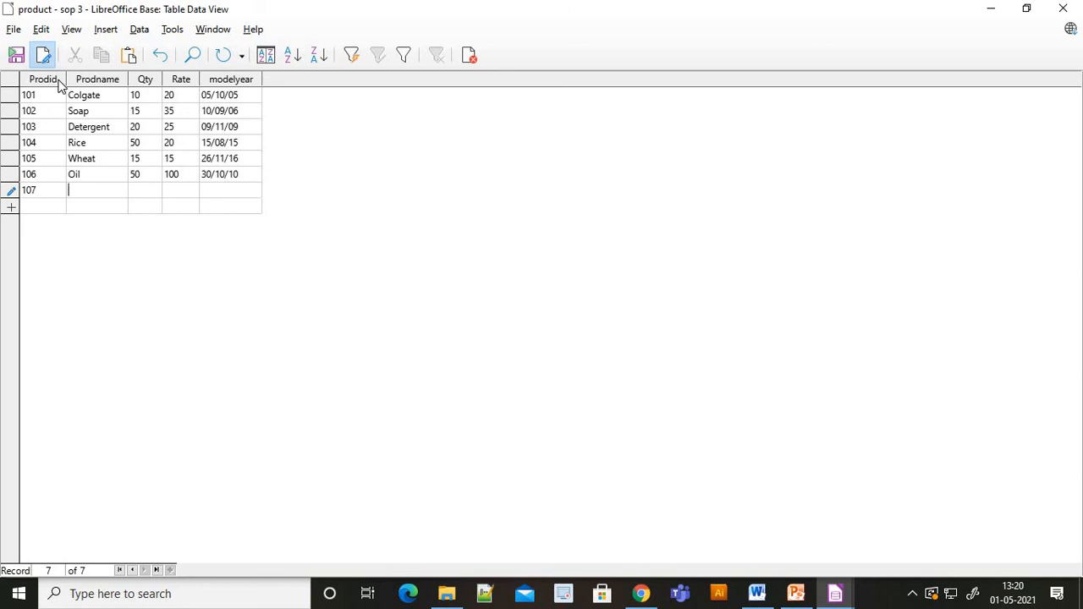
{"action": "type", "text": "Ketchuo"}
{"action": "key", "text": "BackSpace"}
{"action": "type", "text": "p"}
{"action": "key", "text": "Tab"}
{"action": "type", "text": "45"}
{"action": "type", "text": "30"}
{"action": "type", "text": "01/"}
{"action": "type", "text": "10"}
{"action": "type", "text": "/"}
{"action": "type", "text": "10"}
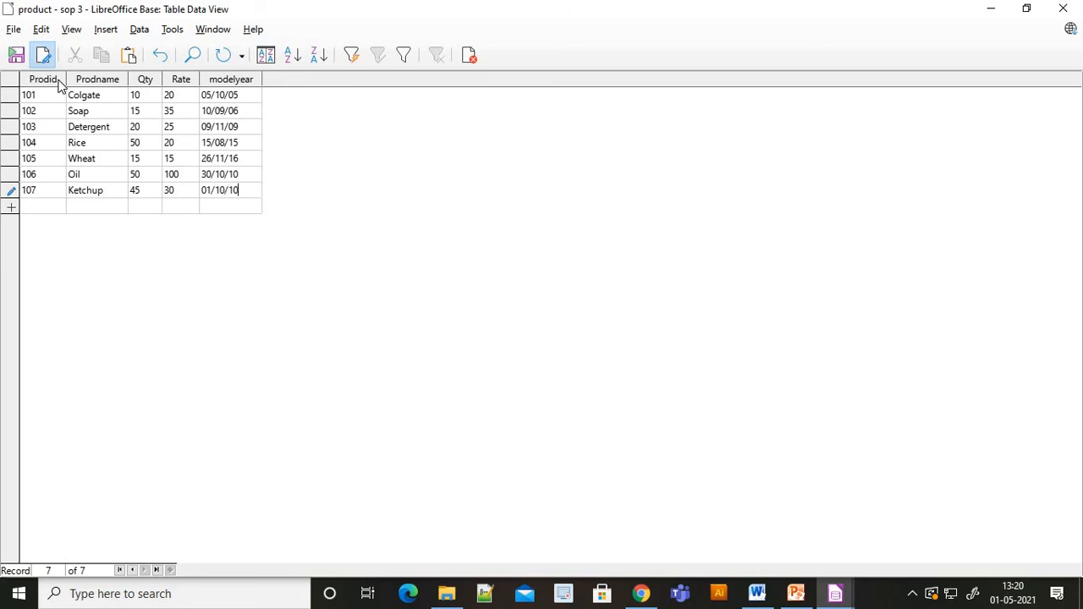
{"action": "key", "text": "Tab"}
Add record 109 to the product table: Jam, Qty 35, Rate 10, modelyear 06/12/10
{"action": "type", "text": "10"}
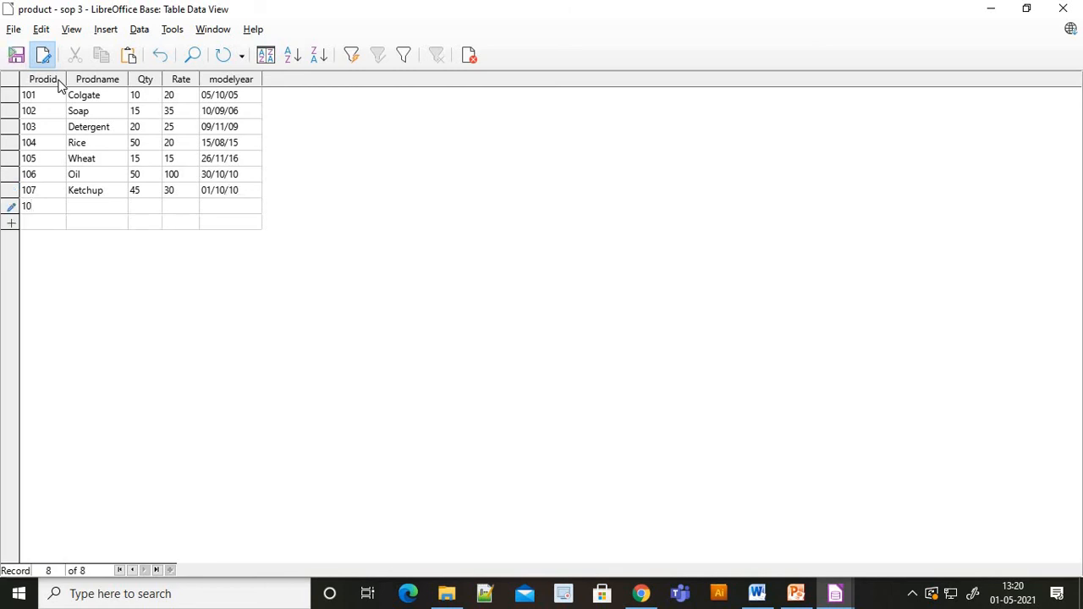
{"action": "type", "text": "9 "}
{"action": "type", "text": "Jam "}
{"action": "type", "text": "3"}
{"action": "type", "text": "5 "}
{"action": "type", "text": "10"}
{"action": "key", "text": "Tab"}
{"action": "type", "text": "06/12/10"}
{"action": "key", "text": "Return"}
Add record 110 to the product table: Pulses, Qty 25, Rate 18, modelyear 11/12/16
{"action": "type", "text": "110"}
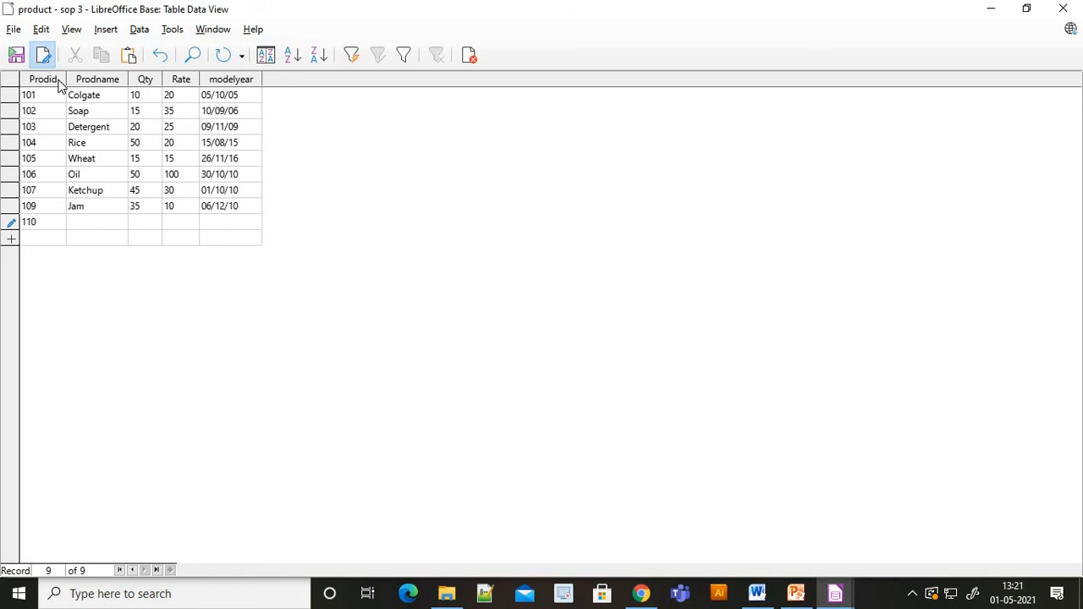
{"action": "type", "text": "Pulse s"}
{"action": "key", "text": "Tab"}
{"action": "type", "text": "25"}
{"action": "key", "text": "Tab"}
{"action": "type", "text": "18"}
{"action": "type", "text": "11/12"}
{"action": "type", "text": "/16"}
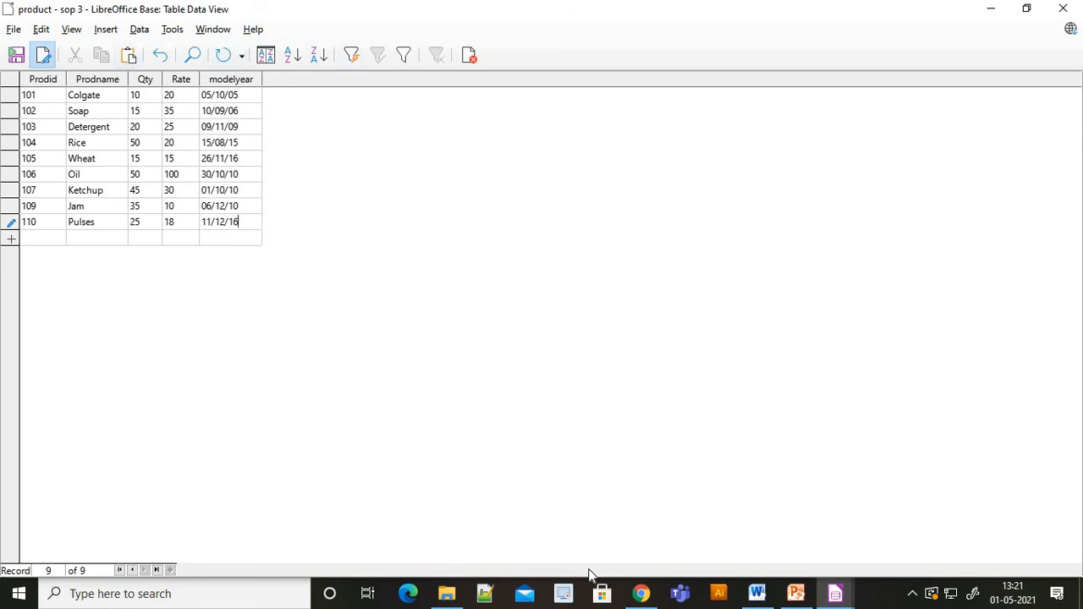
Check the report instructions in the Word document and start the Report Wizard in the sop 3 database in LibreOffice Base
{"action": "left_click", "coordinate": [757, 593]}
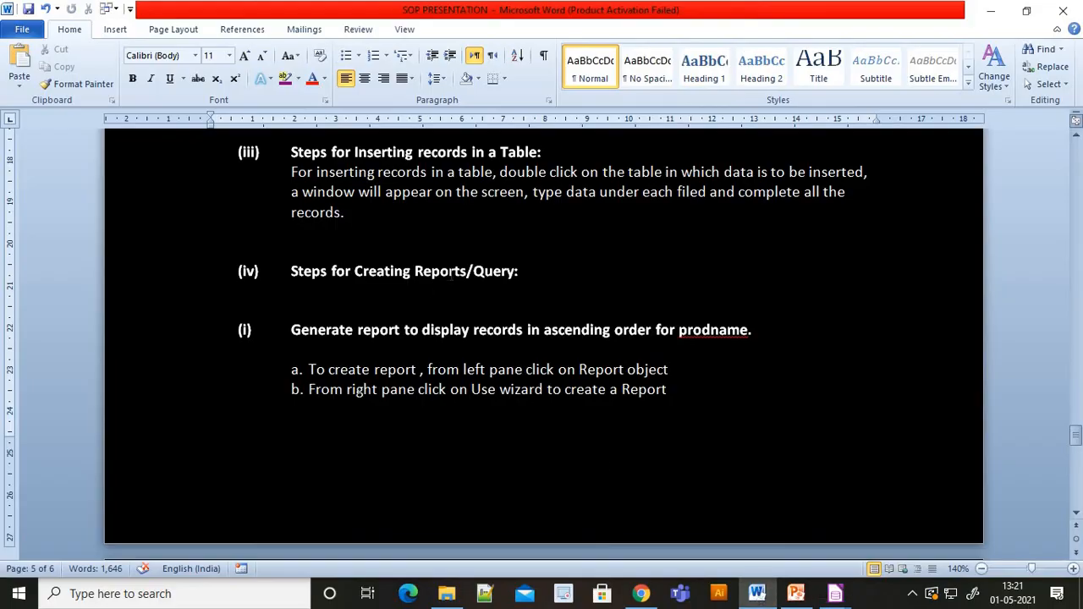
{"action": "scroll", "coordinate": [444, 301], "scroll_direction": "down", "scroll_amount": 2}
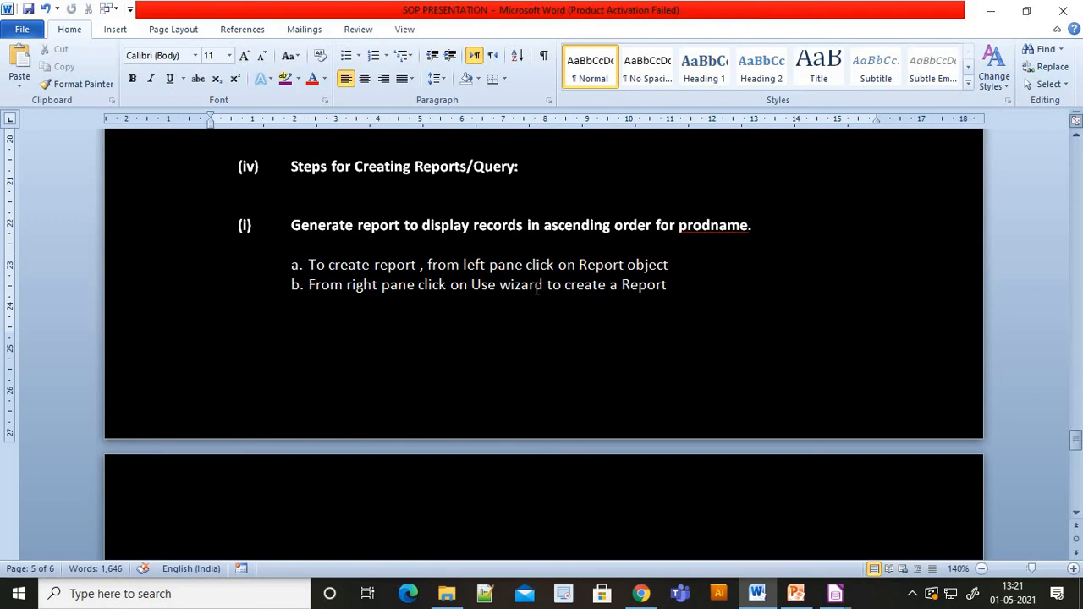
{"action": "key", "text": "alt+Tab"}
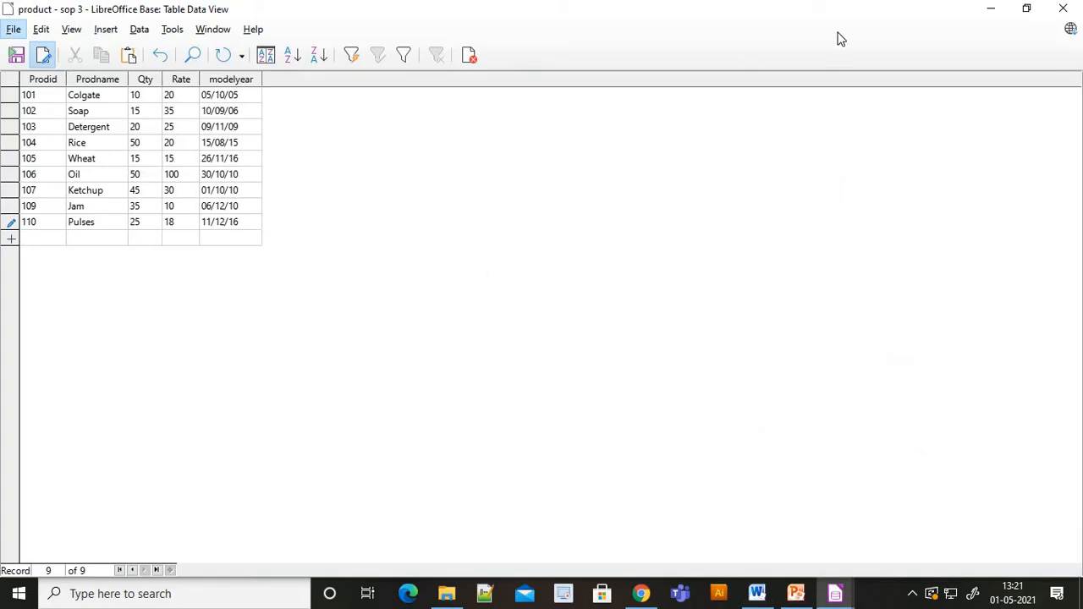
{"action": "left_click", "coordinate": [990, 10]}
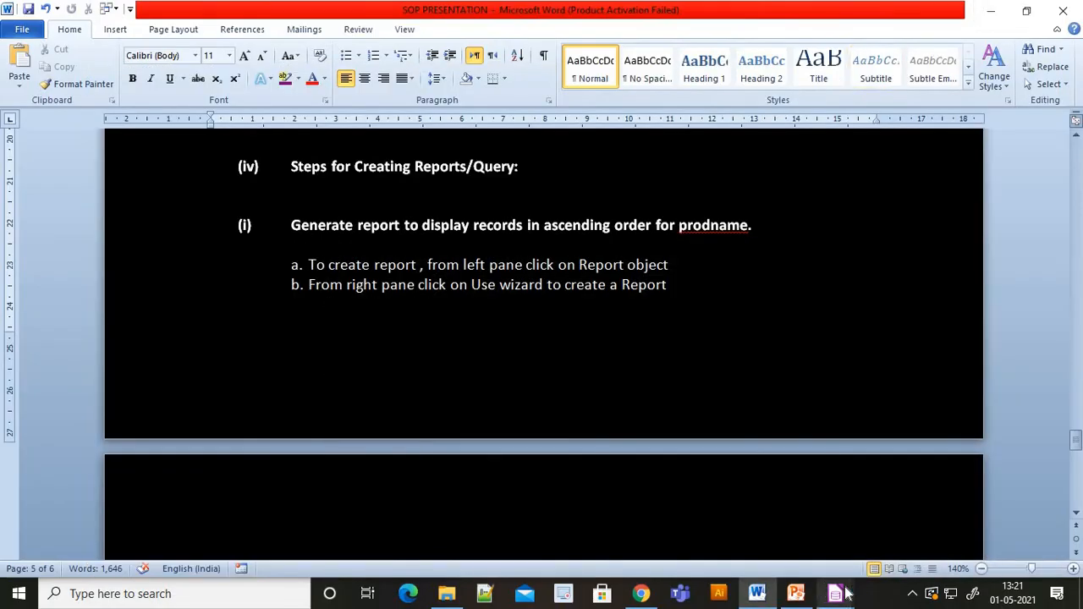
{"action": "mouse_move", "coordinate": [845, 586]}
{"action": "left_click", "coordinate": [803, 544]}
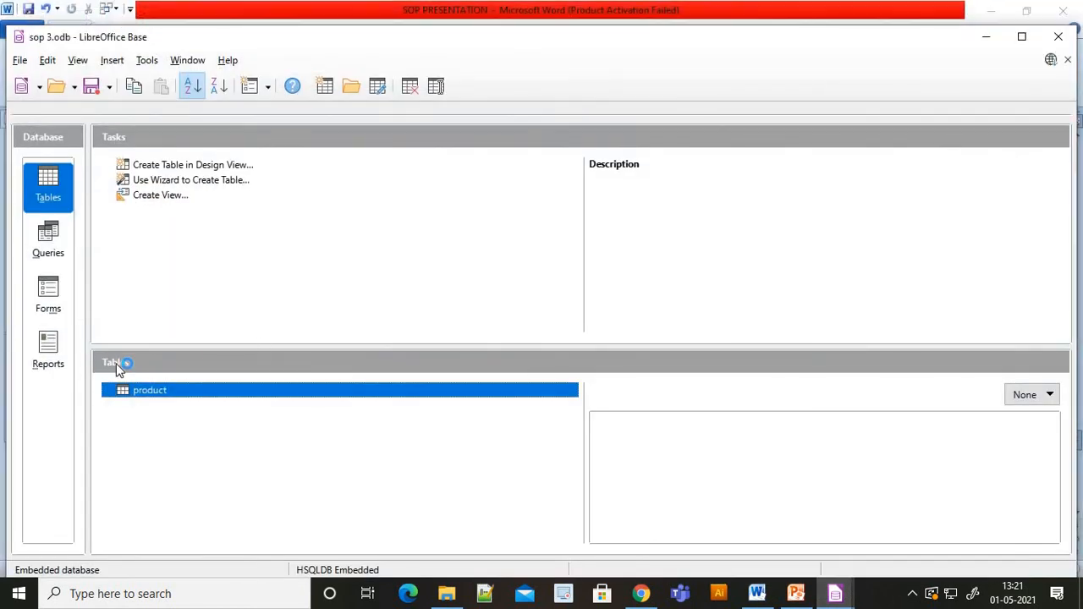
{"action": "left_click", "coordinate": [48, 349]}
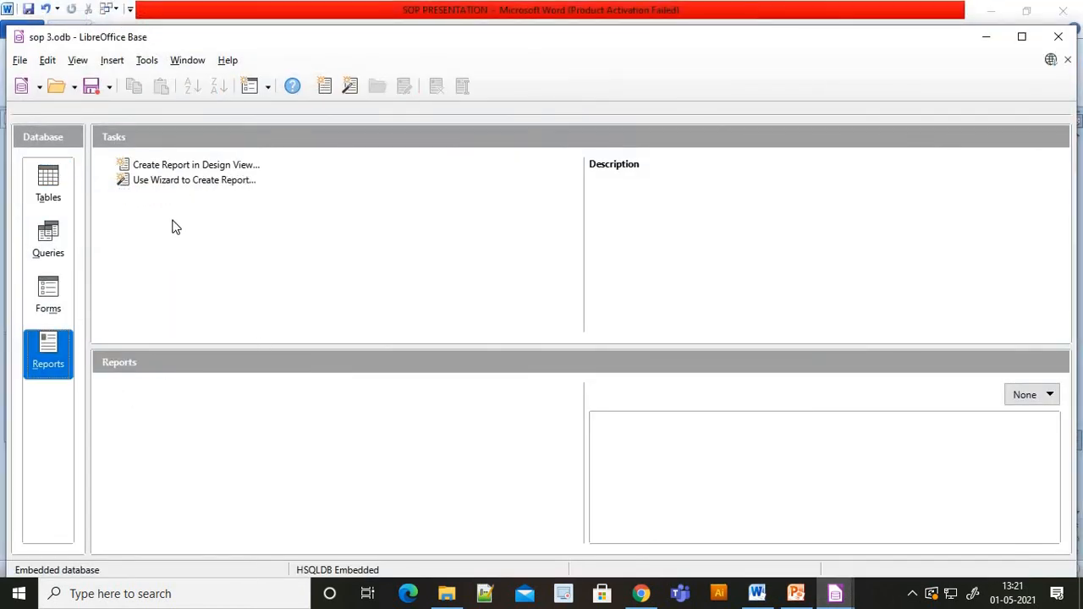
{"action": "left_click", "coordinate": [178, 186]}
Switch to the Word document and highlight in purple the instructions from "Steps for Inserting records in a Table" through report step b
{"action": "key", "text": "alt+Tab"}
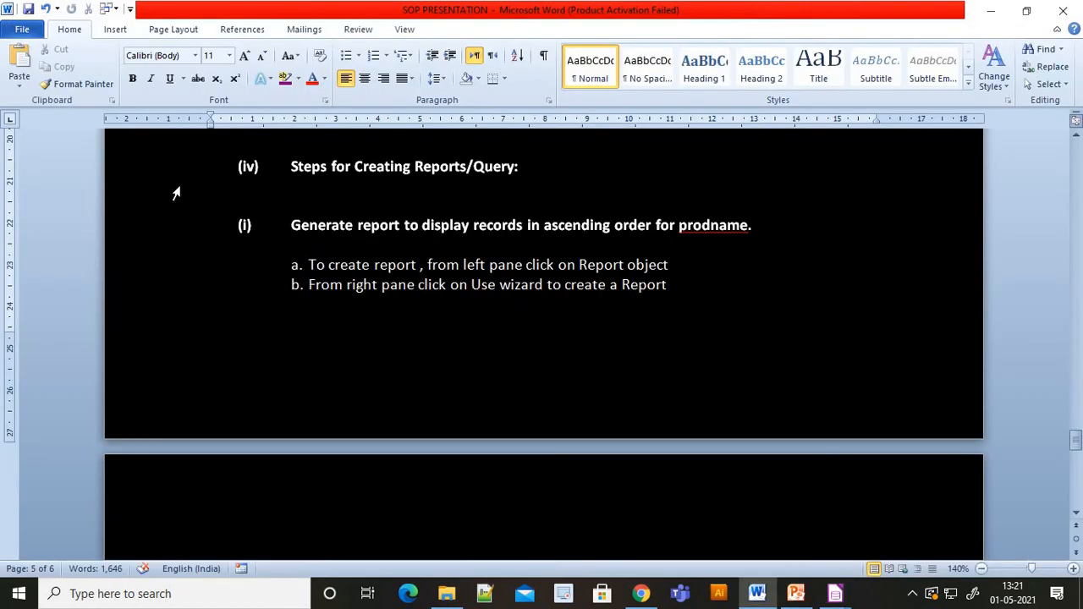
{"action": "left_click_drag", "start_coordinate": [546, 286], "coordinate": [563, 287]}
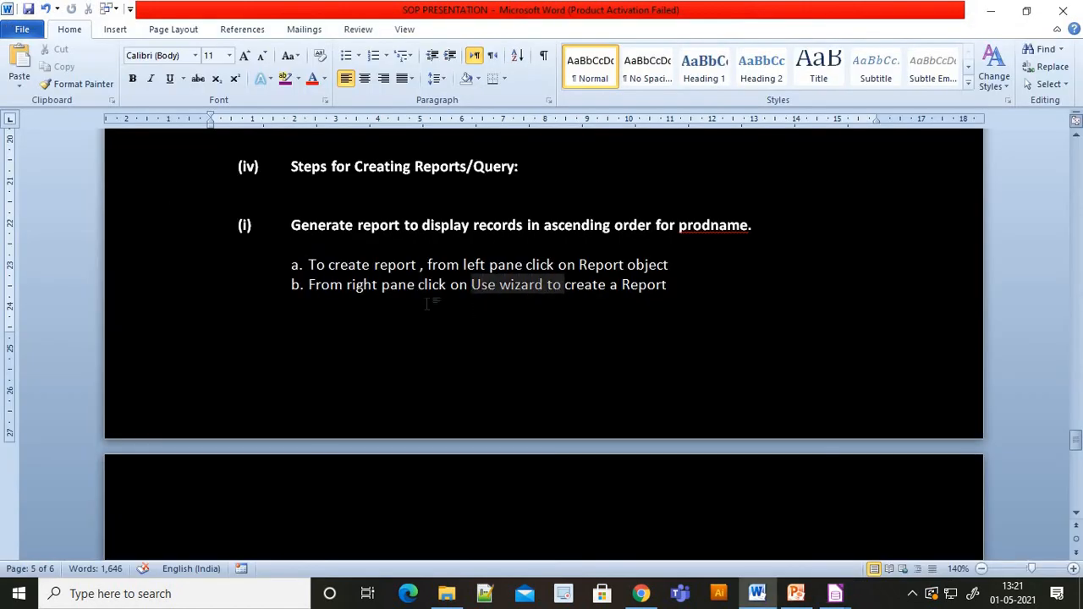
{"action": "scroll", "coordinate": [563, 286], "scroll_direction": "up", "scroll_amount": 3}
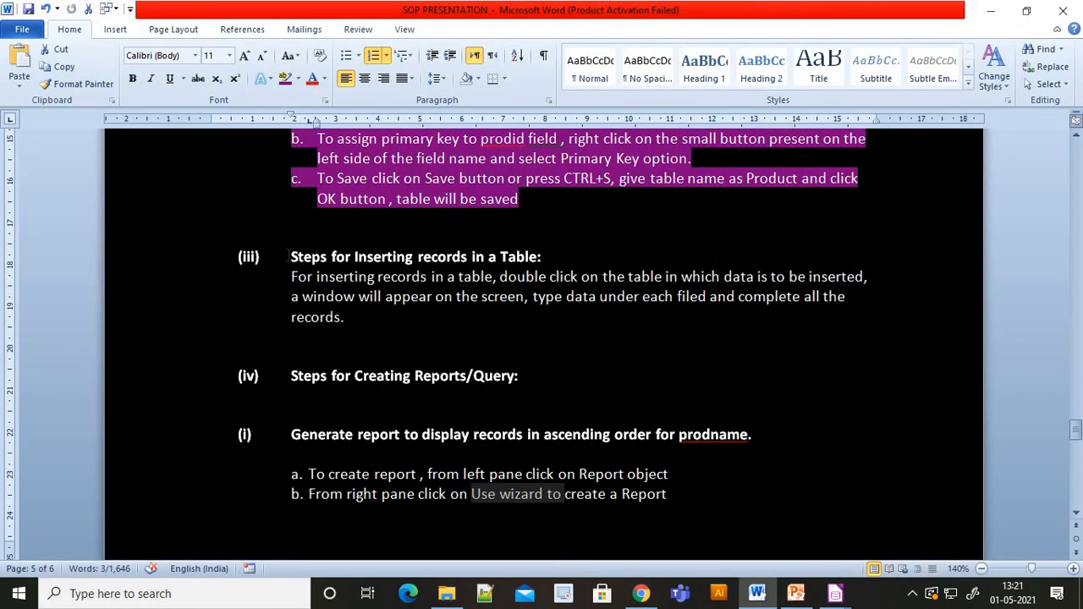
{"action": "left_click_drag", "start_coordinate": [290, 256], "coordinate": [615, 487]}
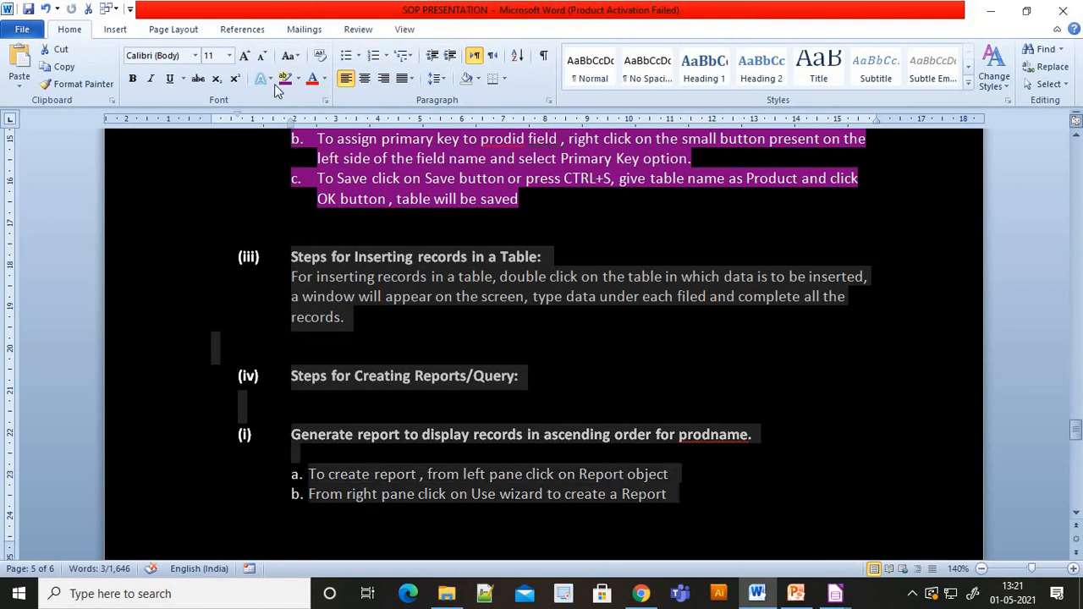
{"action": "left_click", "coordinate": [286, 78]}
Switch back to the Report Wizard in LibreOffice Base, include all product table fields in the report and close the Add field window
{"action": "key", "text": "alt+Tab"}
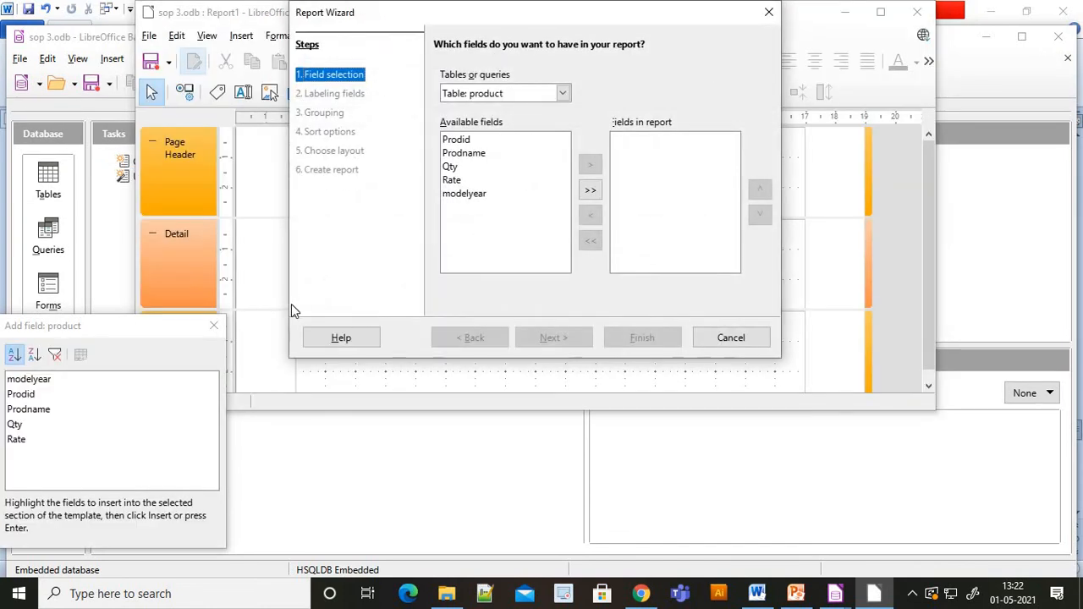
{"action": "left_click", "coordinate": [590, 191]}
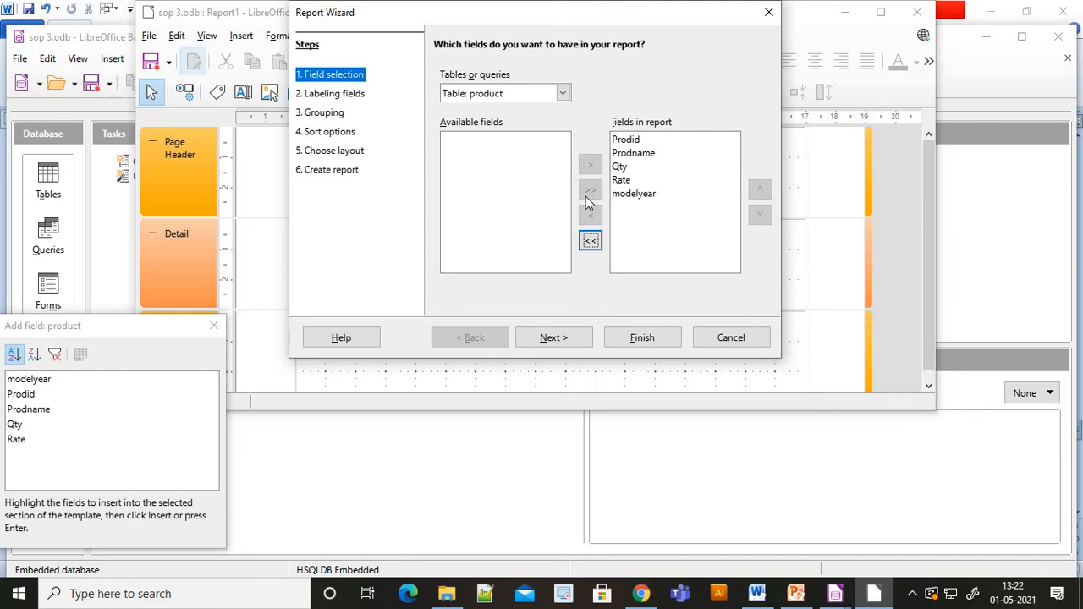
{"action": "left_click", "coordinate": [221, 326]}
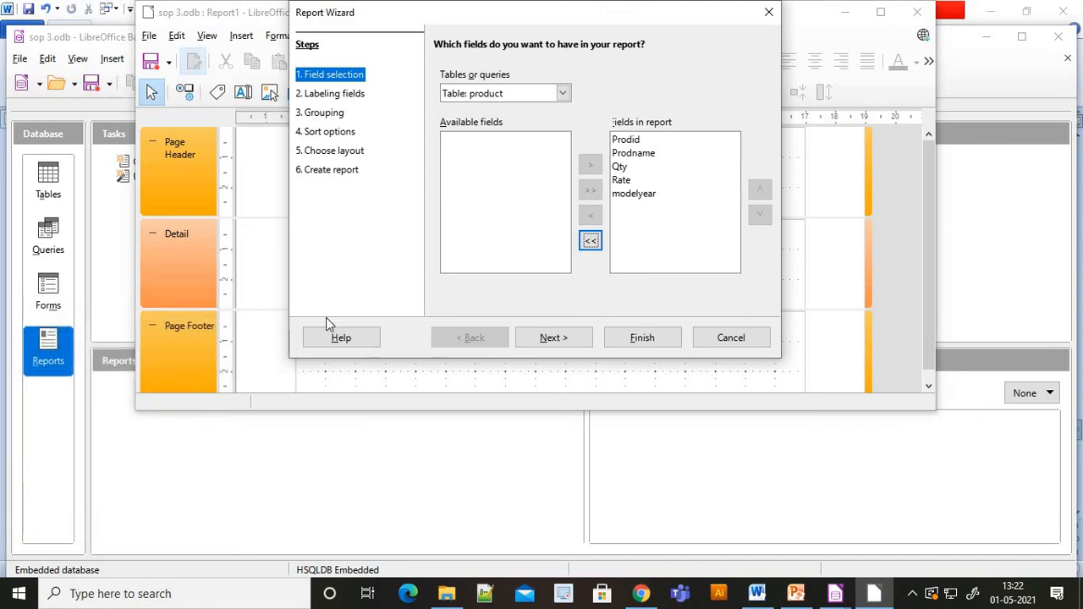
Switch to the Word document and compare report steps c to h with the field selection in the Report Wizard
{"action": "key", "text": "alt+Tab"}
{"action": "key", "text": "alt+Tab"}
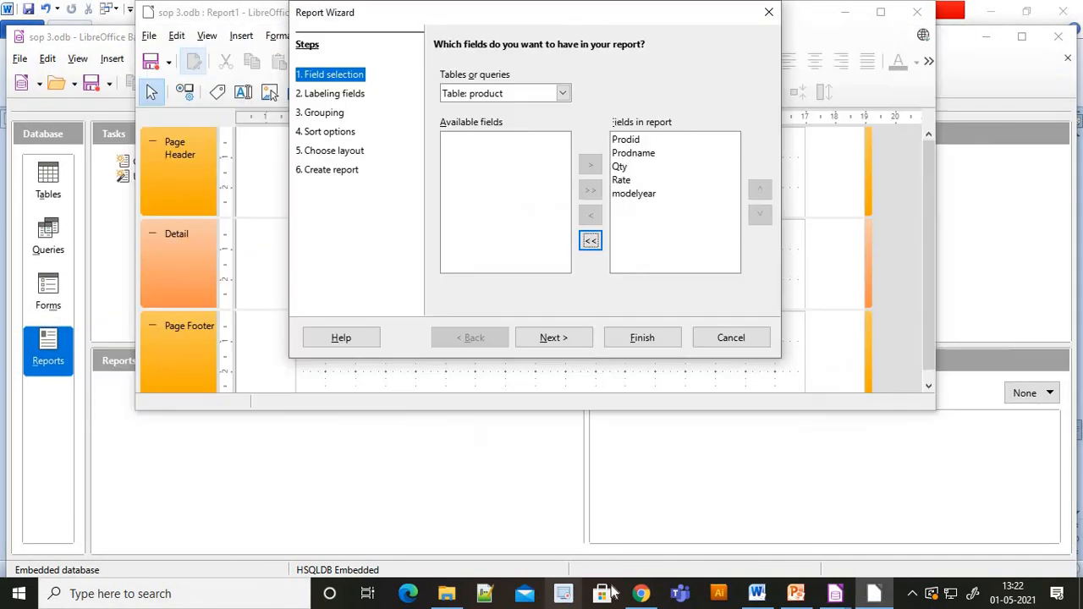
{"action": "left_click", "coordinate": [758, 595]}
{"action": "scroll", "coordinate": [452, 459], "scroll_direction": "down", "scroll_amount": 7}
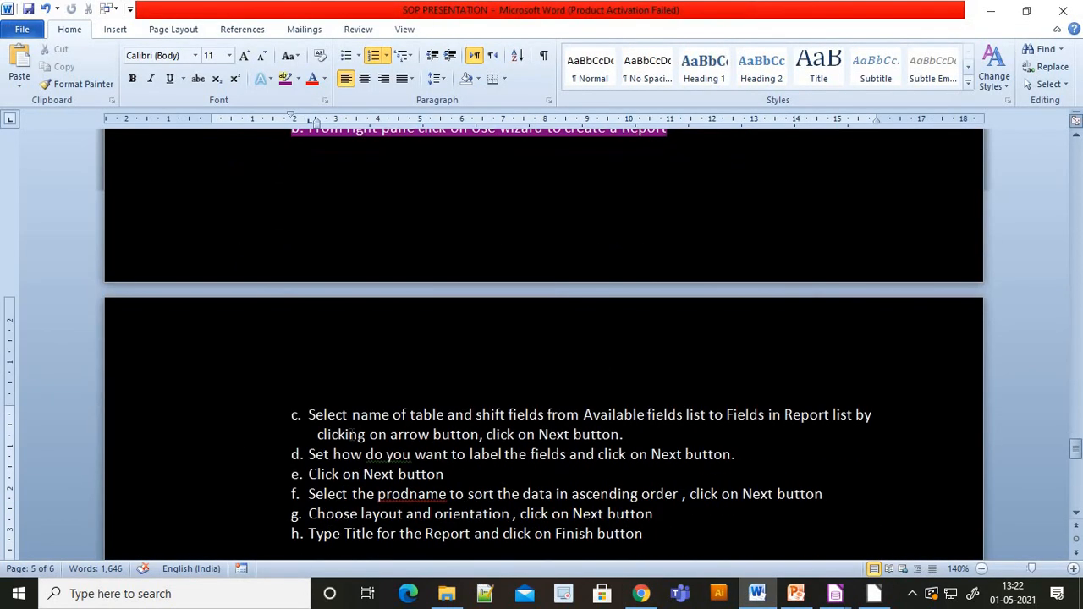
{"action": "key", "text": "alt+Tab"}
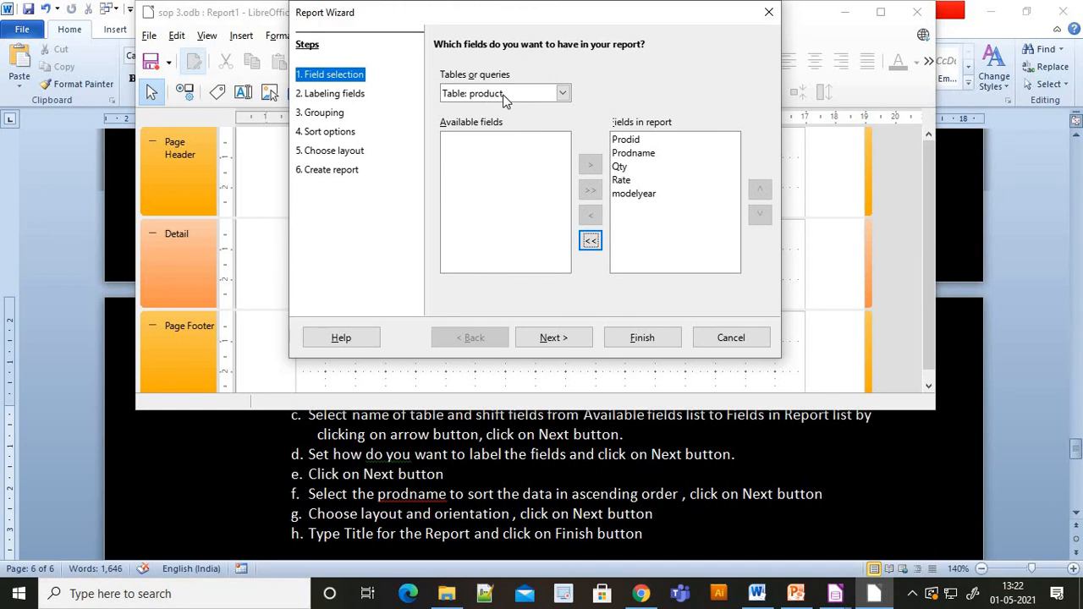
{"action": "key", "text": "alt+Tab"}
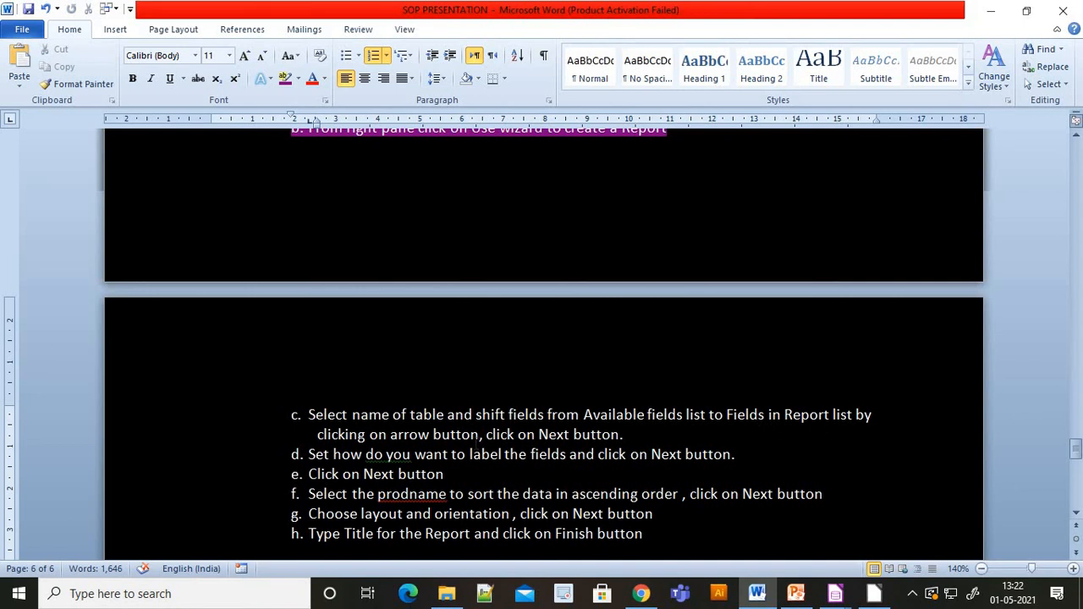
{"action": "key", "text": "alt+Tab"}
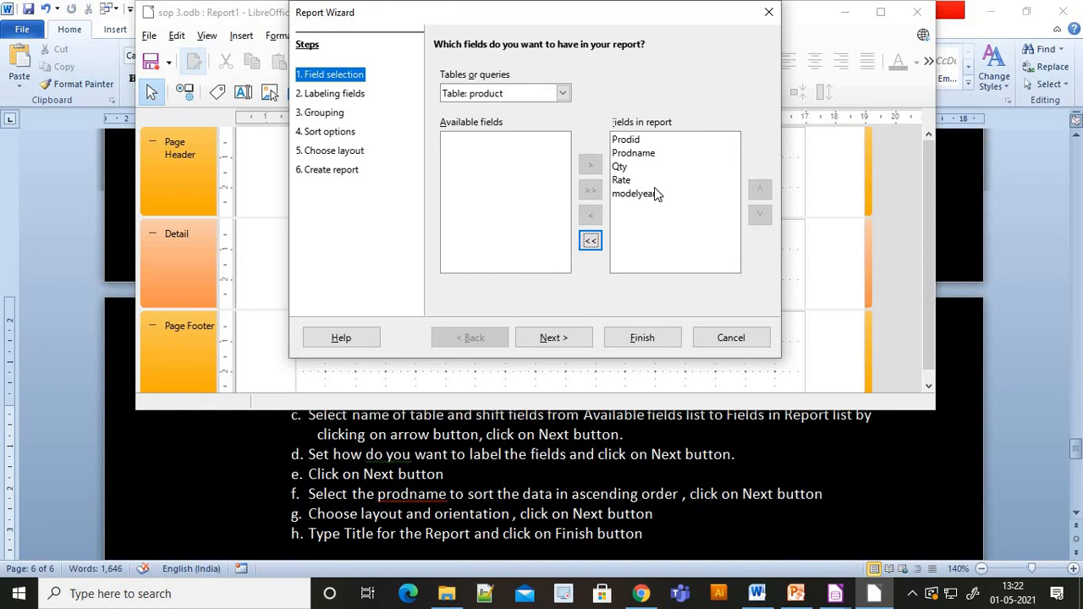
{"action": "key", "text": "alt+Tab"}
{"action": "scroll", "coordinate": [425, 396], "scroll_direction": "down", "scroll_amount": 1}
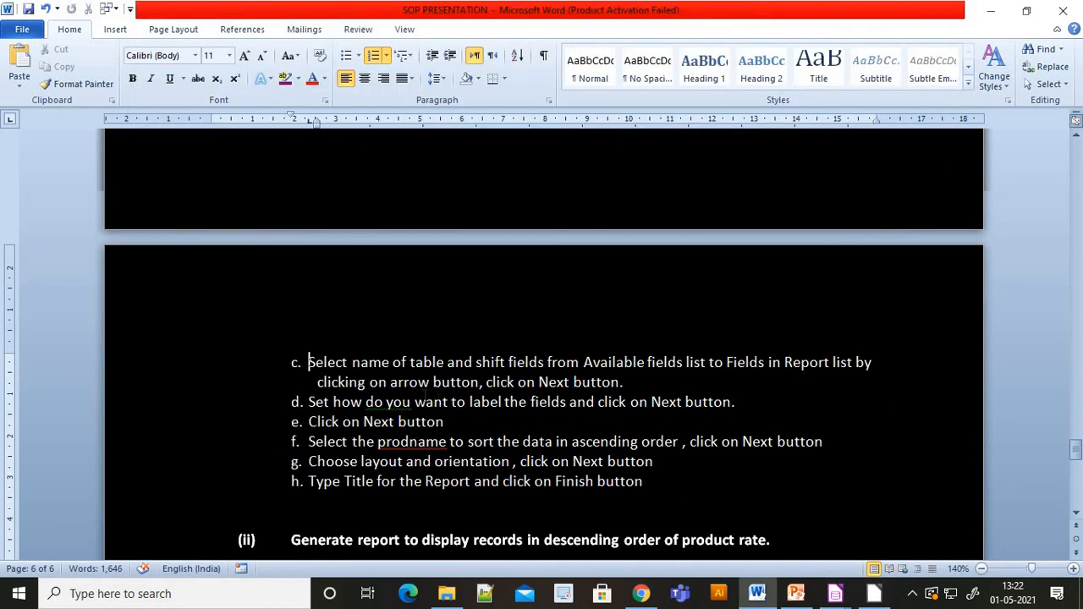
{"action": "scroll", "coordinate": [434, 406], "scroll_direction": "down", "scroll_amount": 1}
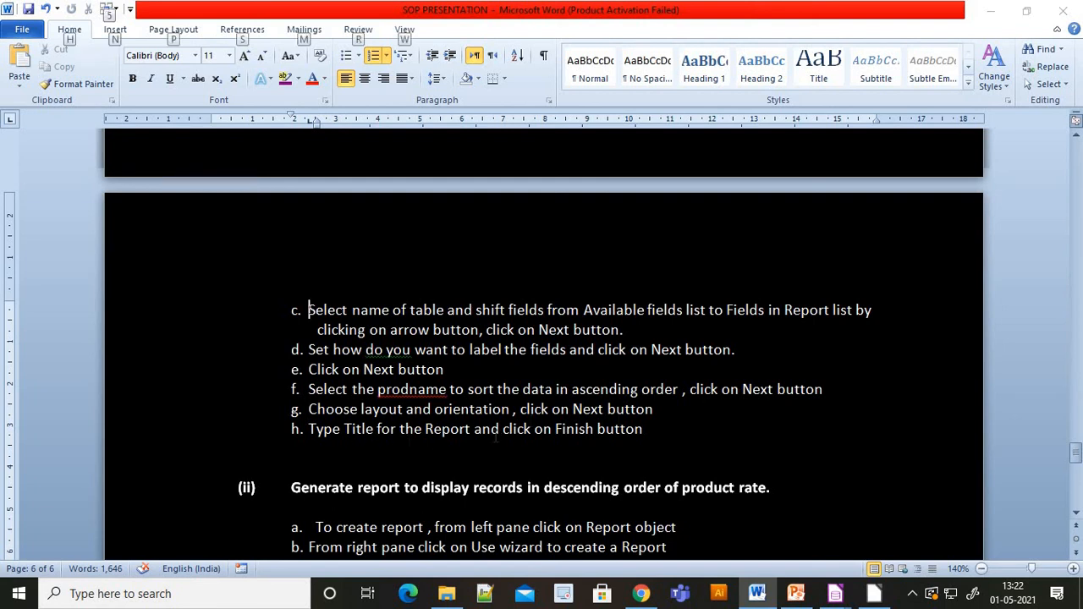
Switch back to the Report Wizard and advance to the sort options, keeping the default field labels and adding no grouping levels
{"action": "key", "text": "alt+Tab"}
{"action": "left_click", "coordinate": [549, 340]}
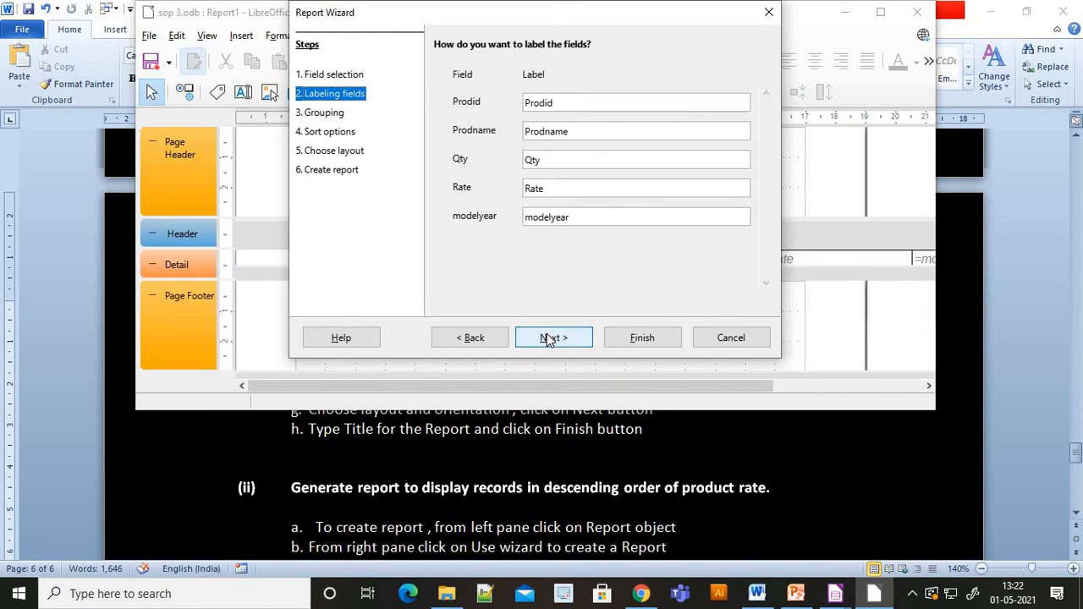
{"action": "left_click", "coordinate": [551, 340]}
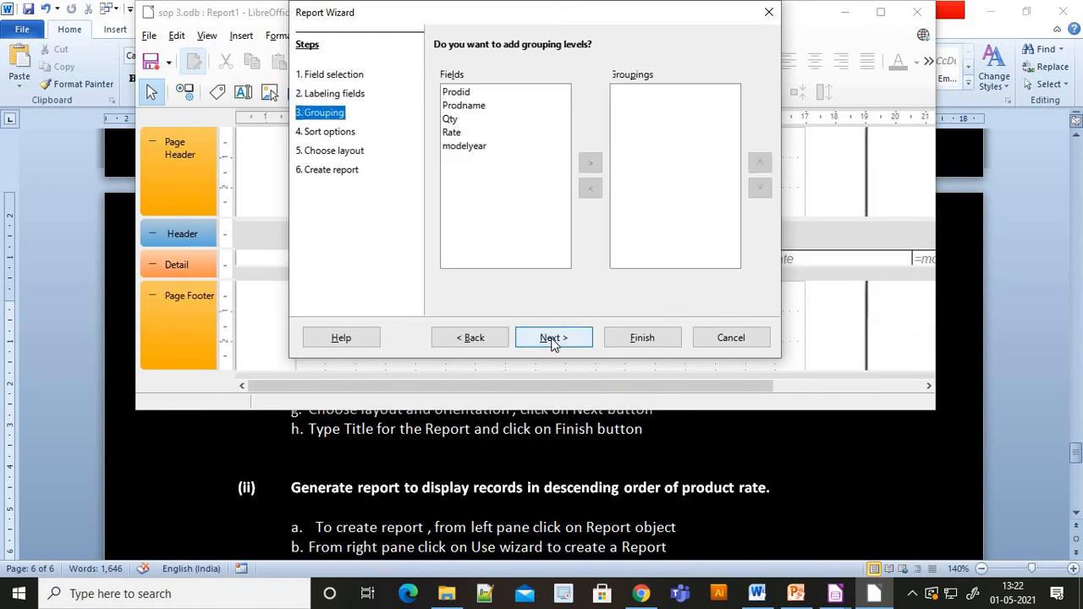
{"action": "left_click", "coordinate": [553, 339]}
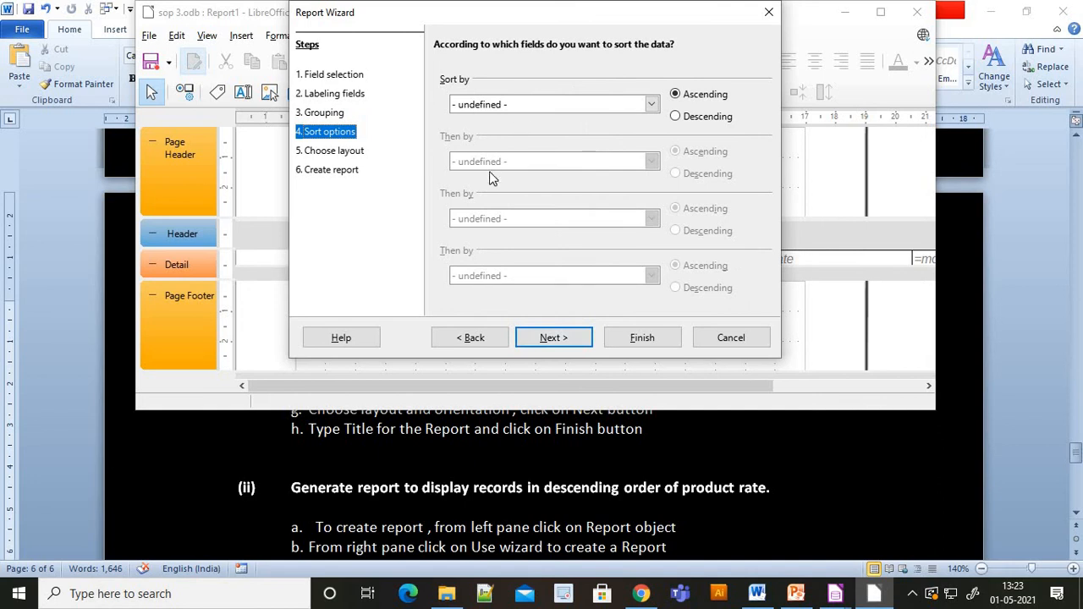
Switch to the Word document and review the instruction for sorting the report data
{"action": "key", "text": "alt+Tab"}
{"action": "scroll", "coordinate": [384, 314], "scroll_direction": "up", "scroll_amount": 4}
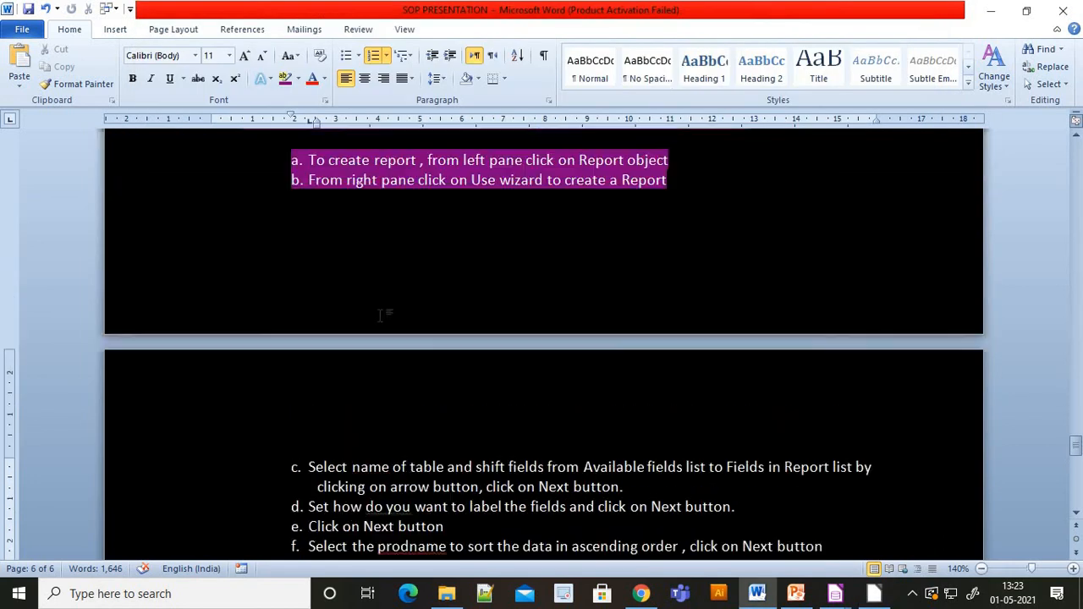
{"action": "scroll", "coordinate": [381, 313], "scroll_direction": "down", "scroll_amount": 2}
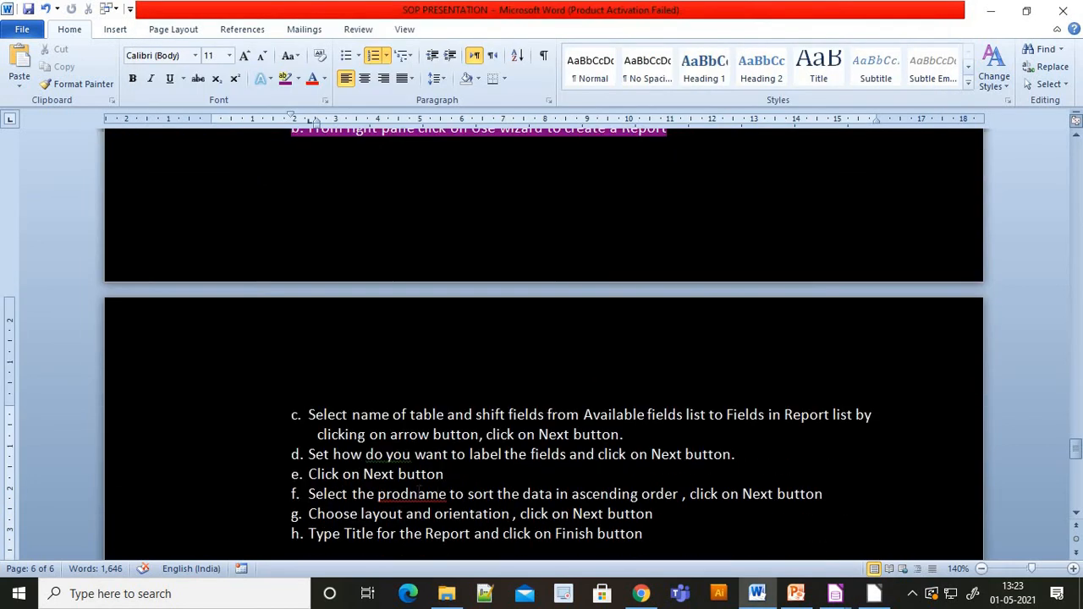
Switch back to the Report Wizard, sort the report by Prodname in ascending order and advance to the layout choice
{"action": "key", "text": "alt+Tab"}
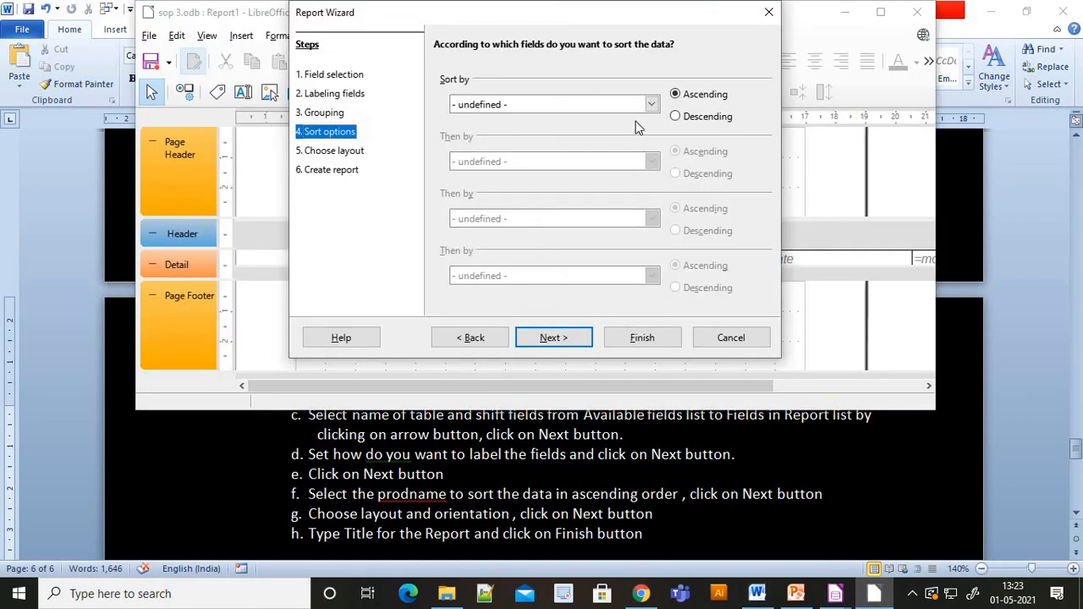
{"action": "left_click", "coordinate": [653, 104]}
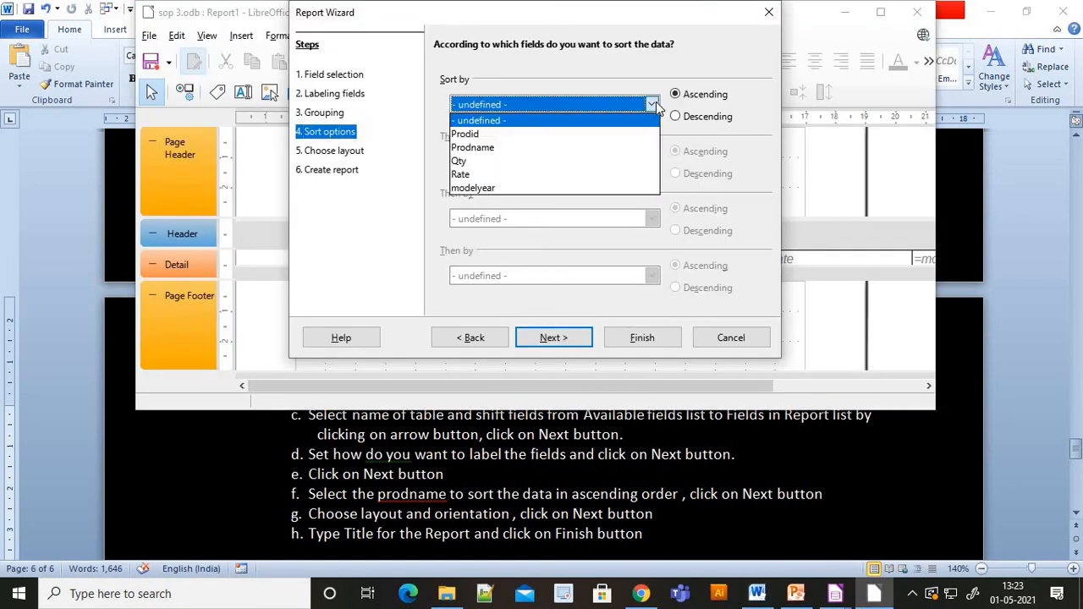
{"action": "left_click", "coordinate": [573, 149]}
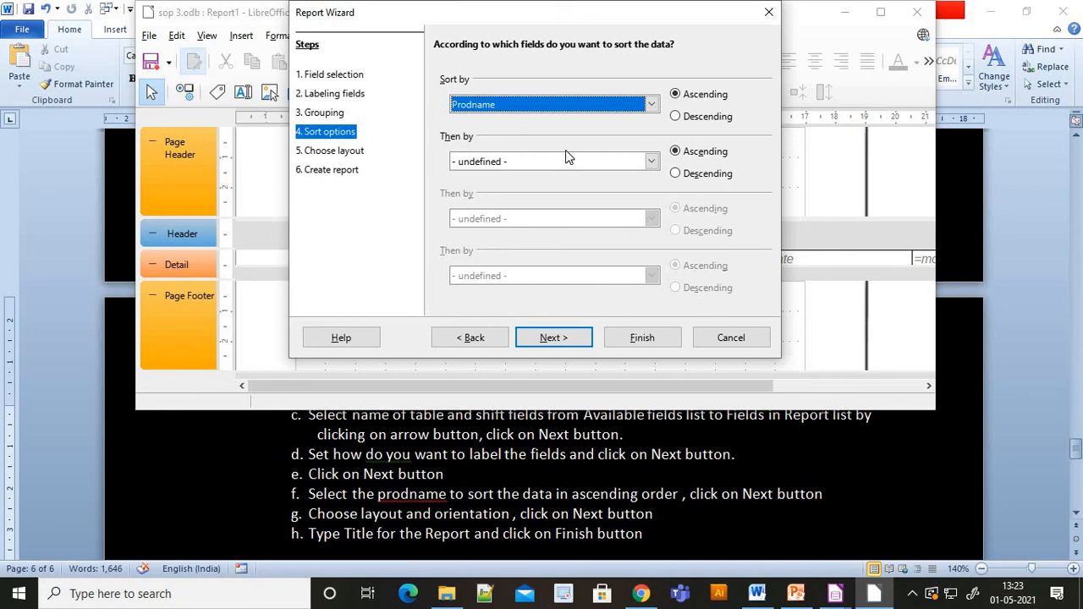
{"action": "left_click", "coordinate": [551, 338]}
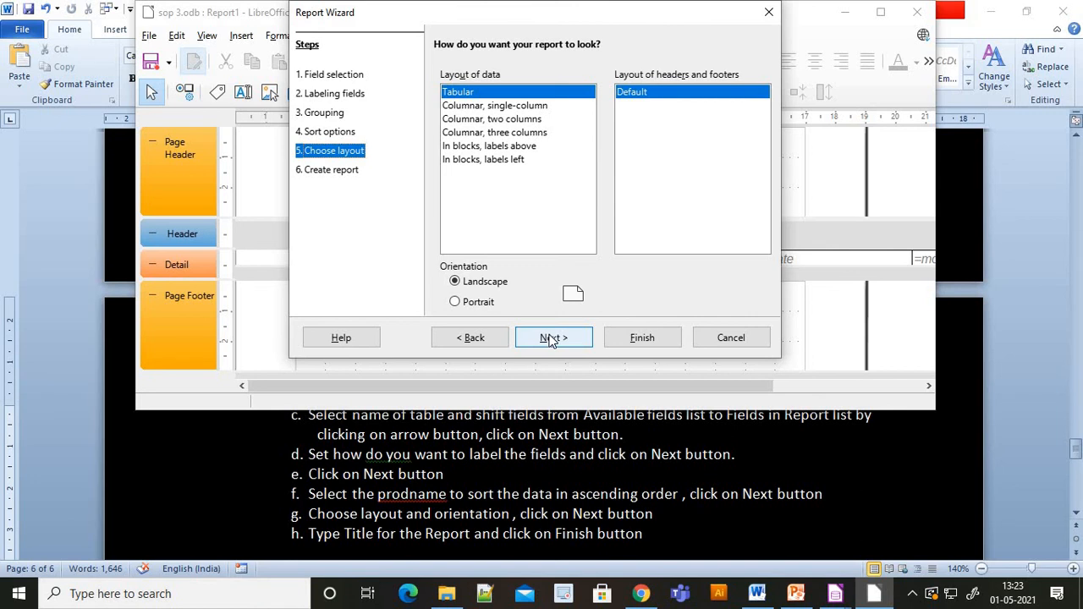
Check the layout instruction in the Word document, return to the Report Wizard and accept the Tabular layout in Landscape orientation
{"action": "key", "text": "alt+Tab"}
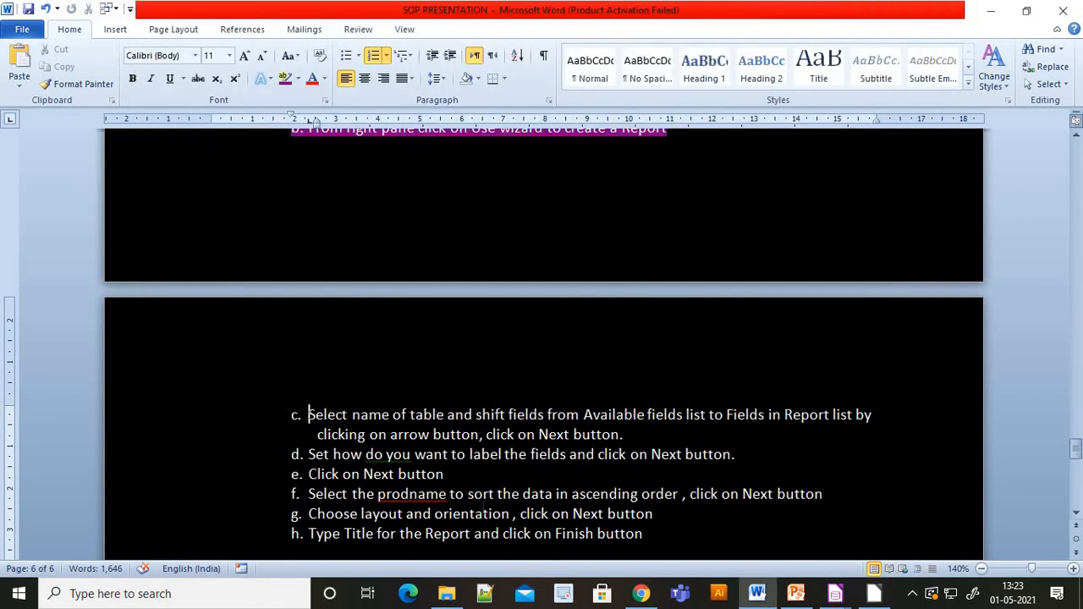
{"action": "key", "text": "alt+Tab"}
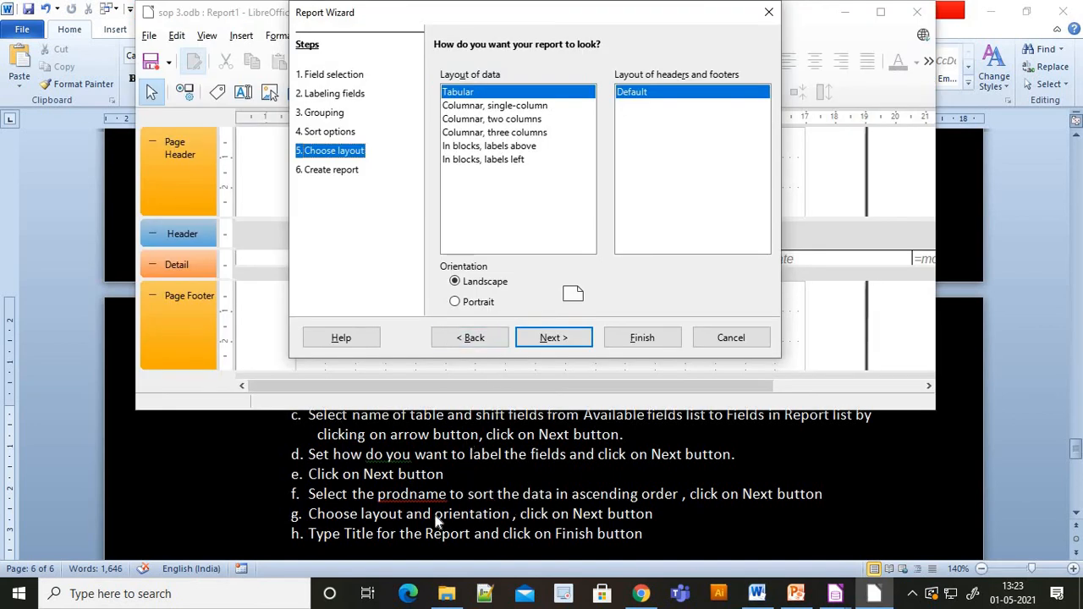
{"action": "left_click", "coordinate": [564, 341]}
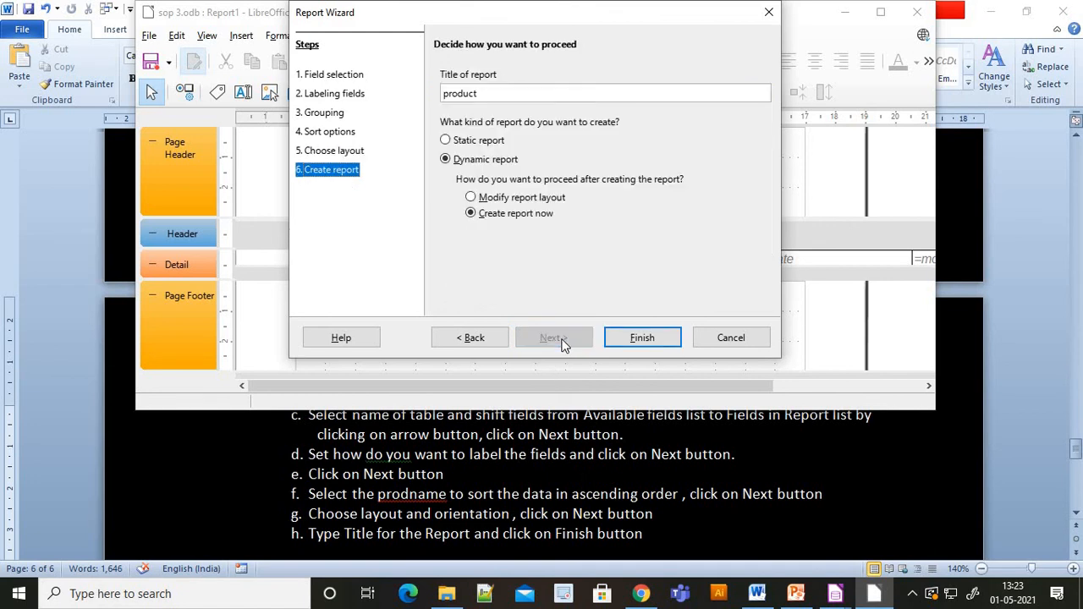
Title the report "ascending order of prodname" and create it as a dynamic report
{"action": "left_click", "coordinate": [488, 88]}
{"action": "key", "text": "BackSpace"}
{"action": "key", "text": "BackSpace"}
{"action": "key", "text": "BackSpace"}
{"action": "key", "text": "BackSpace"}
{"action": "key", "text": "BackSpace"}
{"action": "key", "text": "BackSpace"}
{"action": "key", "text": "BackSpace"}
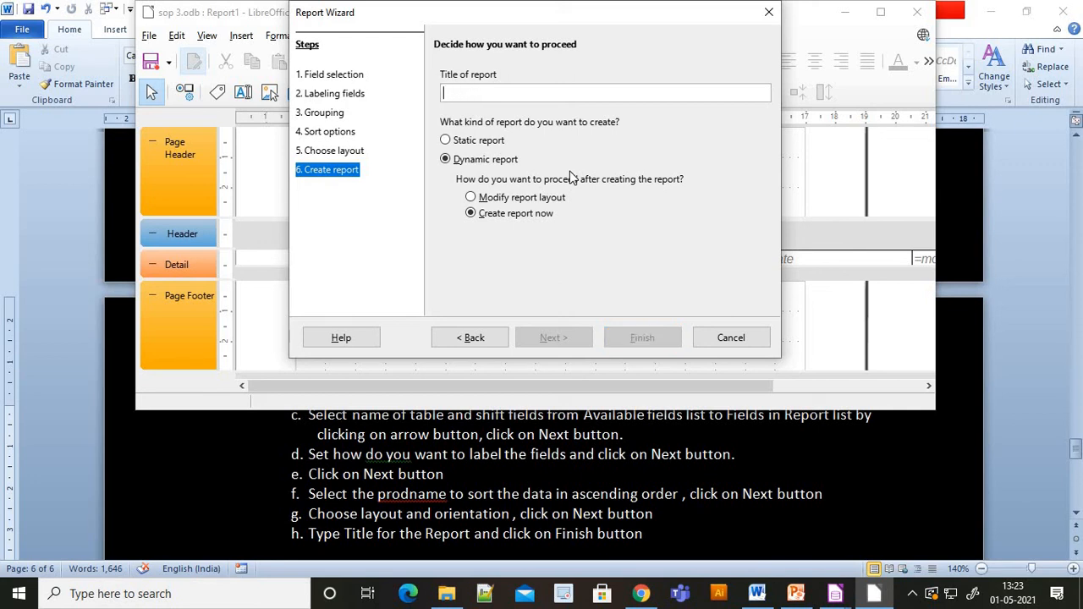
{"action": "type", "text": "ascendi"}
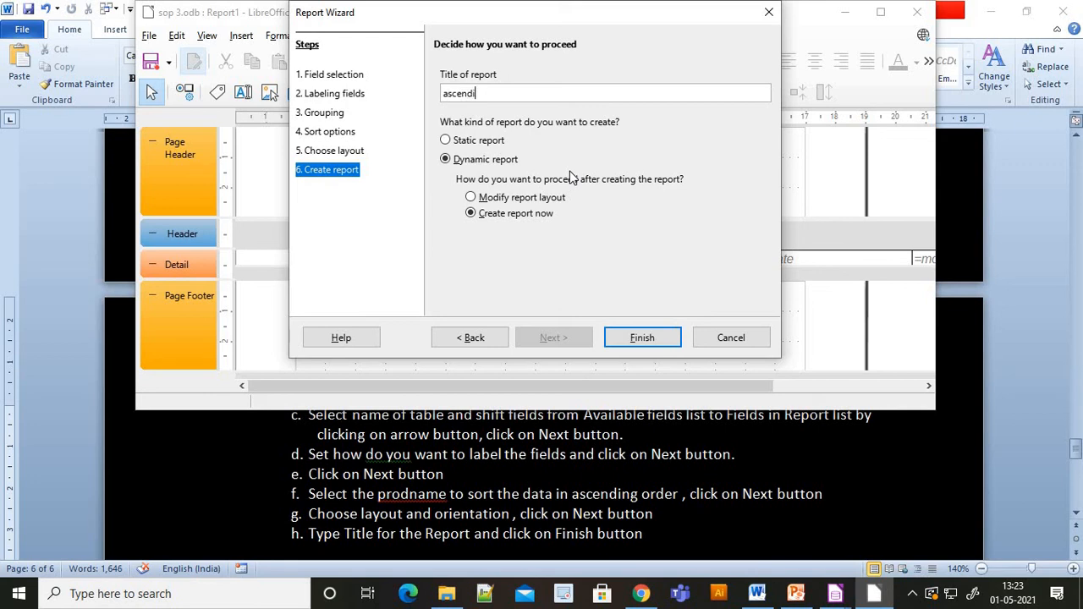
{"action": "type", "text": "ng order of"}
{"action": "type", "text": "prodname"}
{"action": "left_click", "coordinate": [652, 347]}
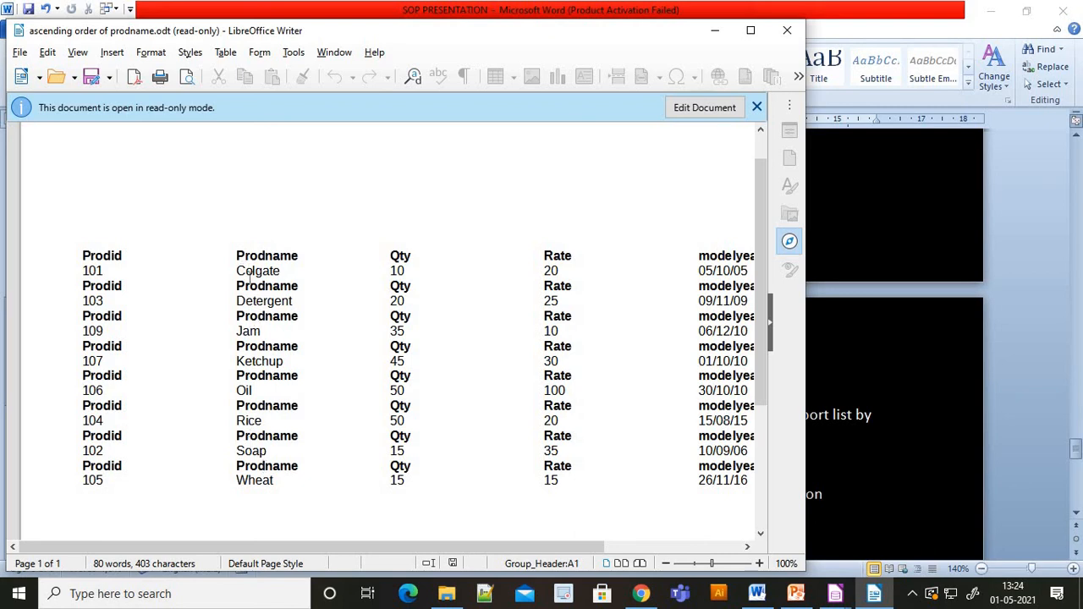
Examine the generated prodname report, close it and return to the Word document
{"action": "left_click_drag", "start_coordinate": [446, 547], "coordinate": [394, 552]}
{"action": "left_click", "coordinate": [788, 32]}
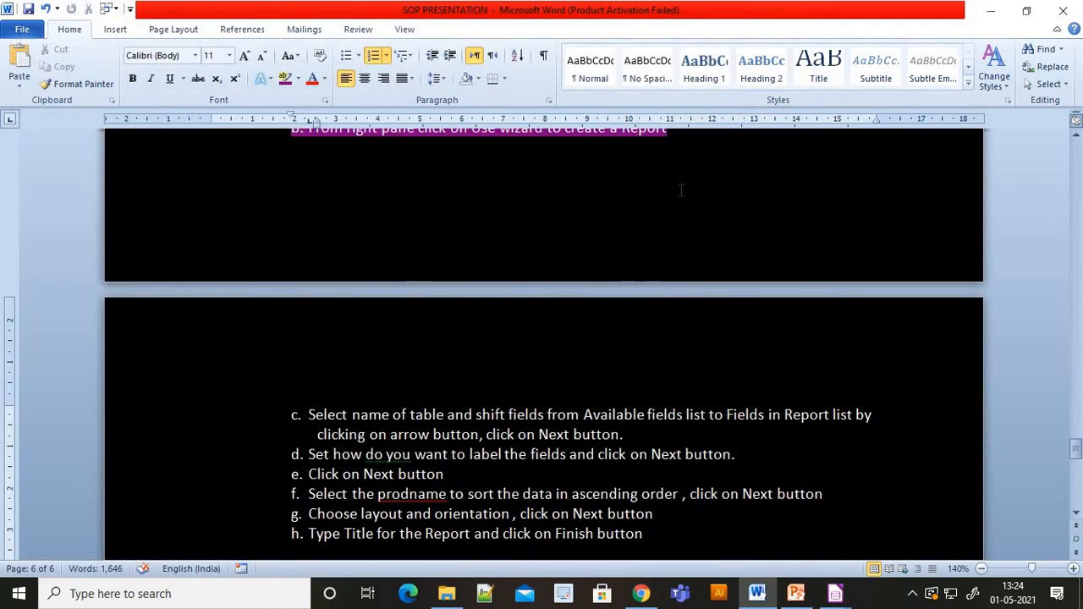
{"action": "left_click", "coordinate": [759, 595]}
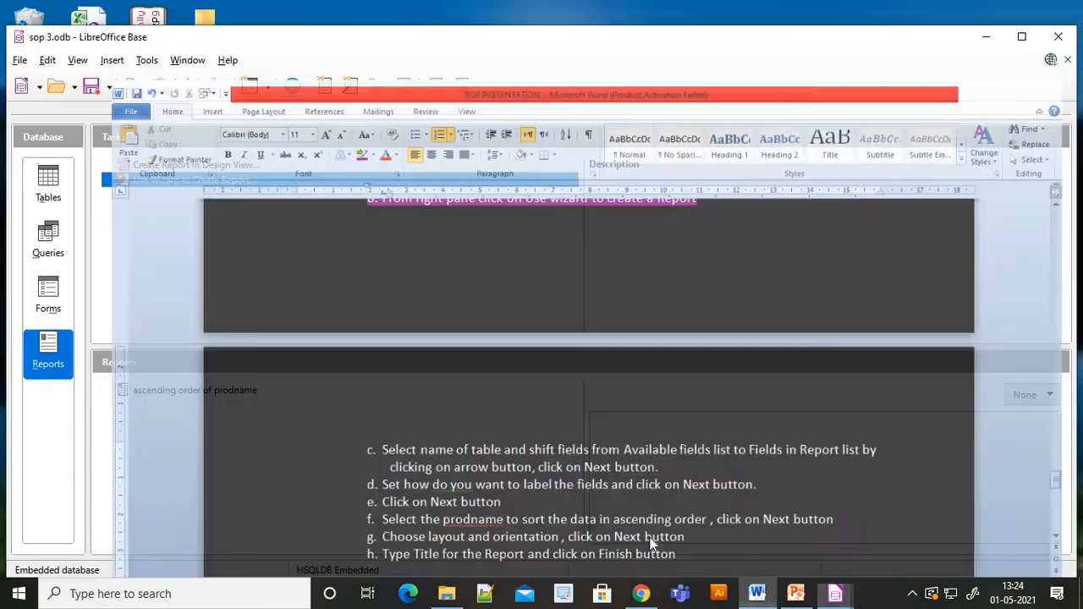
{"action": "left_click", "coordinate": [758, 595]}
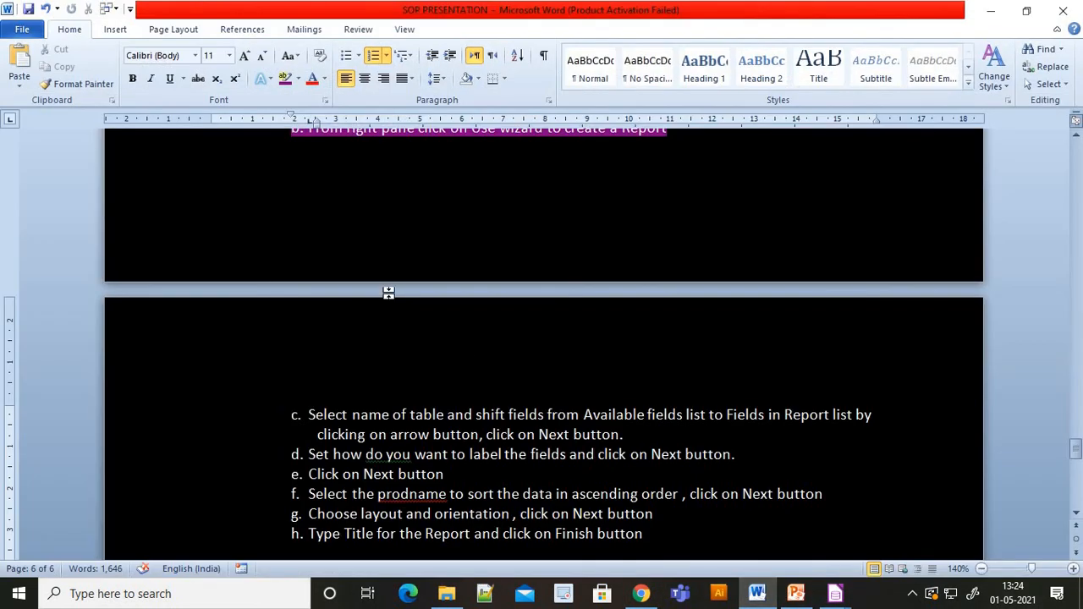
Highlight steps c to h of the first report's instructions in purple
{"action": "scroll", "coordinate": [387, 293], "scroll_direction": "down", "scroll_amount": 1}
{"action": "scroll", "coordinate": [387, 293], "scroll_direction": "up", "scroll_amount": 2}
{"action": "scroll", "coordinate": [386, 293], "scroll_direction": "down", "scroll_amount": 2}
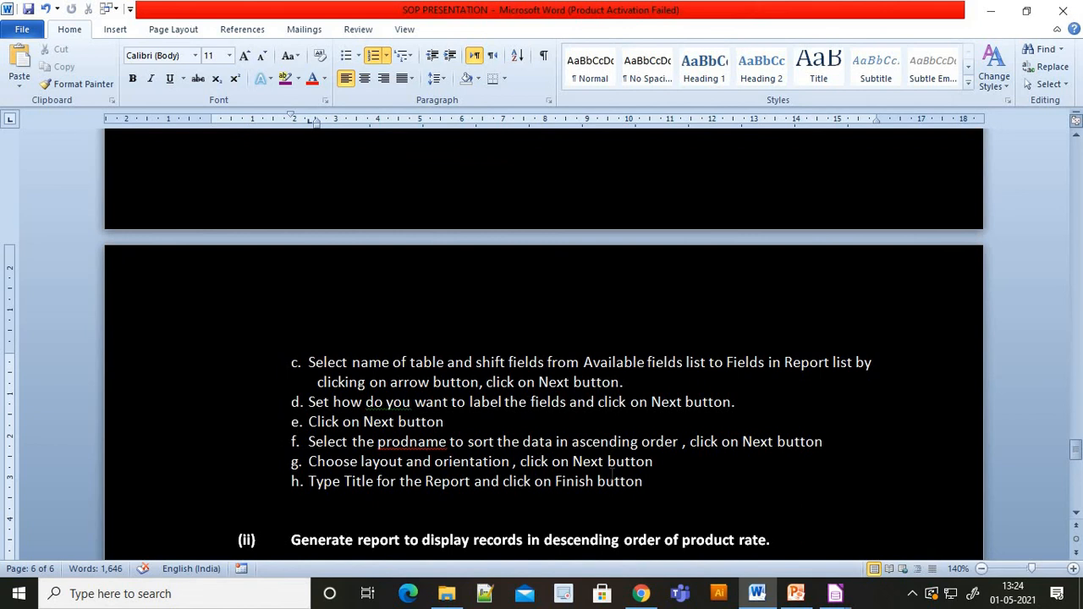
{"action": "left_click", "coordinate": [310, 362], "text": "shift"}
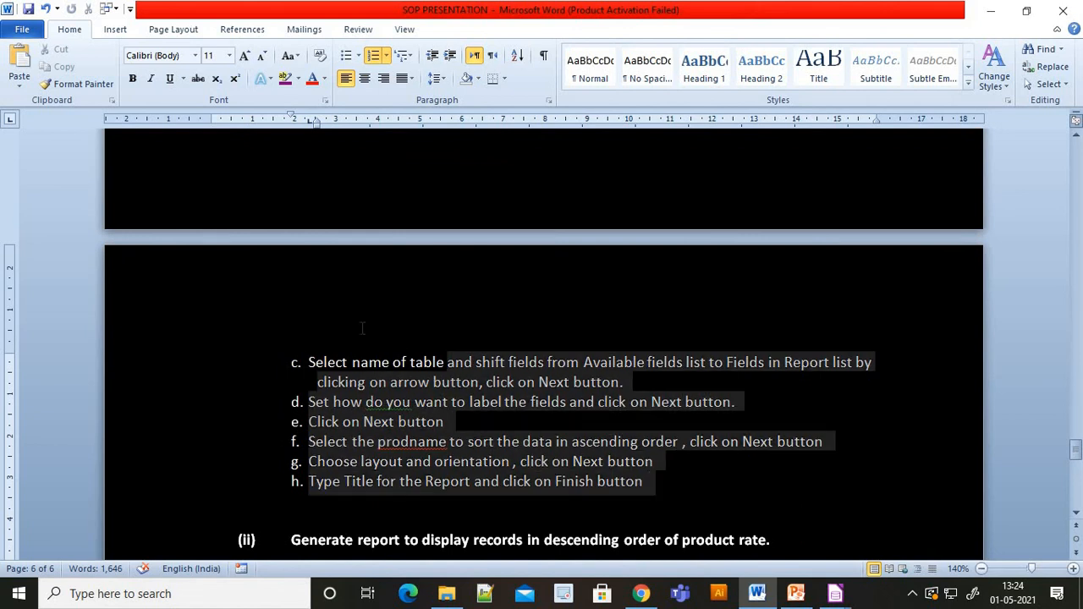
{"action": "left_click", "coordinate": [285, 78]}
{"action": "scroll", "coordinate": [355, 270], "scroll_direction": "down", "scroll_amount": 3}
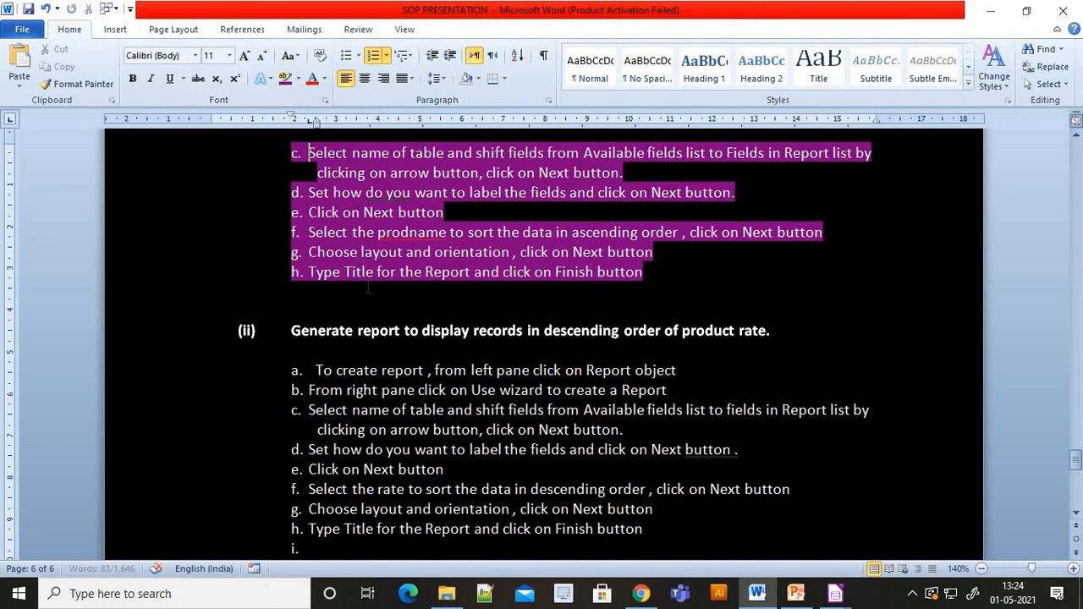
Review the instructions for report (ii) and remove the empty list item i. below them
{"action": "left_click", "coordinate": [368, 288]}
{"action": "scroll", "coordinate": [368, 287], "scroll_direction": "down", "scroll_amount": 1}
{"action": "scroll", "coordinate": [606, 304], "scroll_direction": "down", "scroll_amount": 2}
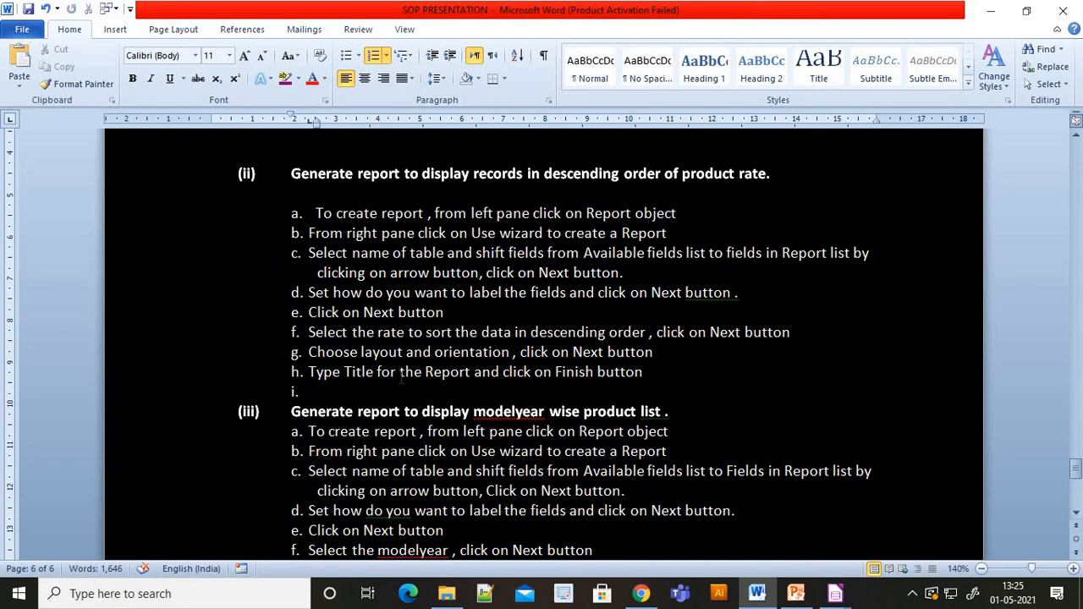
{"action": "key", "text": "BackSpace"}
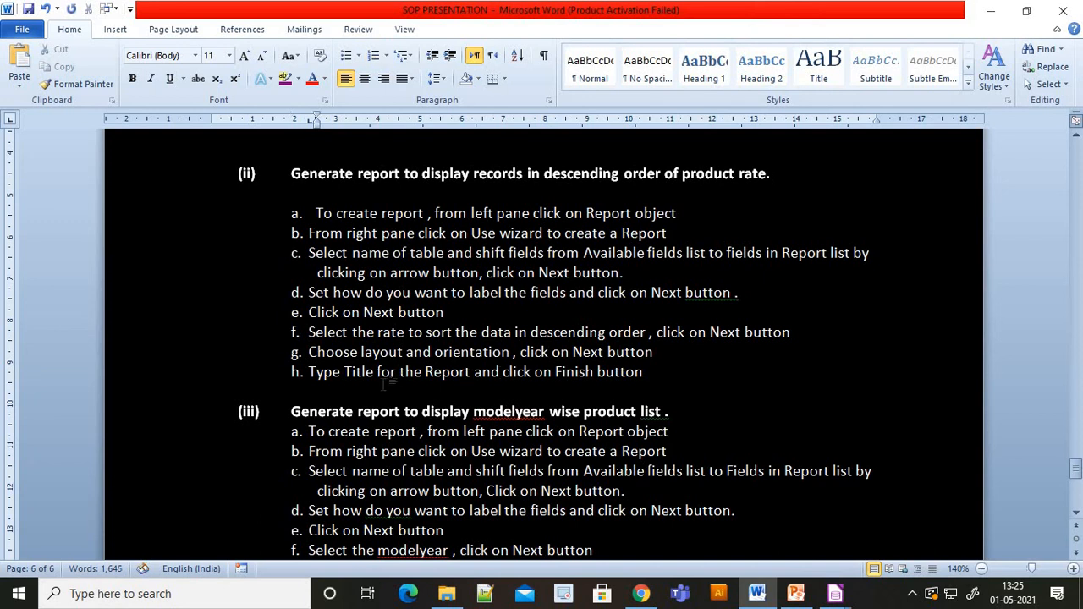
Switch to LibreOffice Base and start a wizard report with all product table fields, keeping the default labels and adding no grouping
{"action": "key", "text": "alt+Tab"}
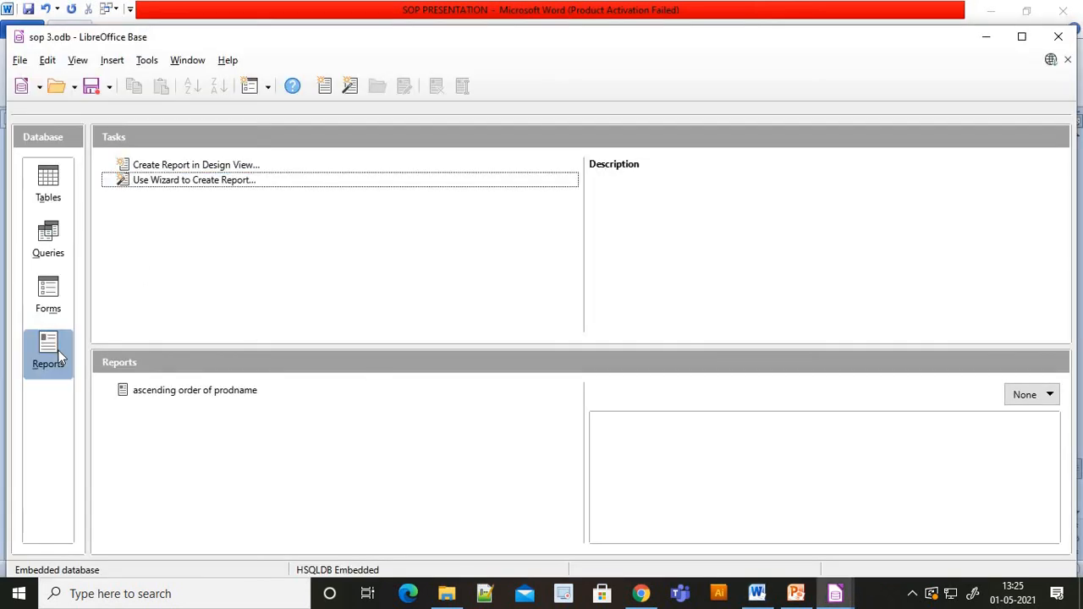
{"action": "left_click", "coordinate": [168, 185]}
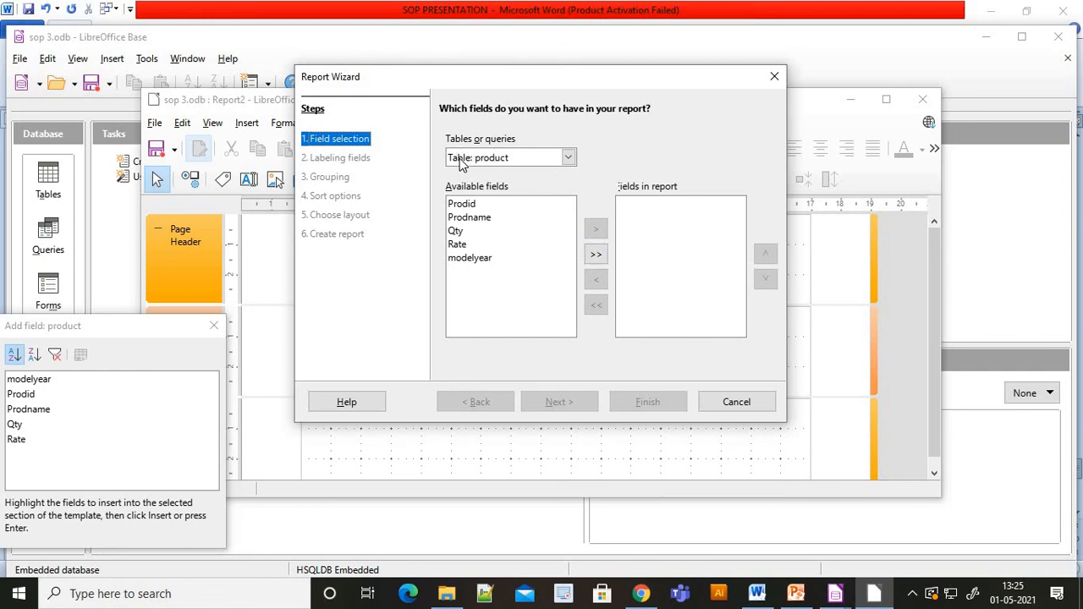
{"action": "left_click", "coordinate": [596, 253]}
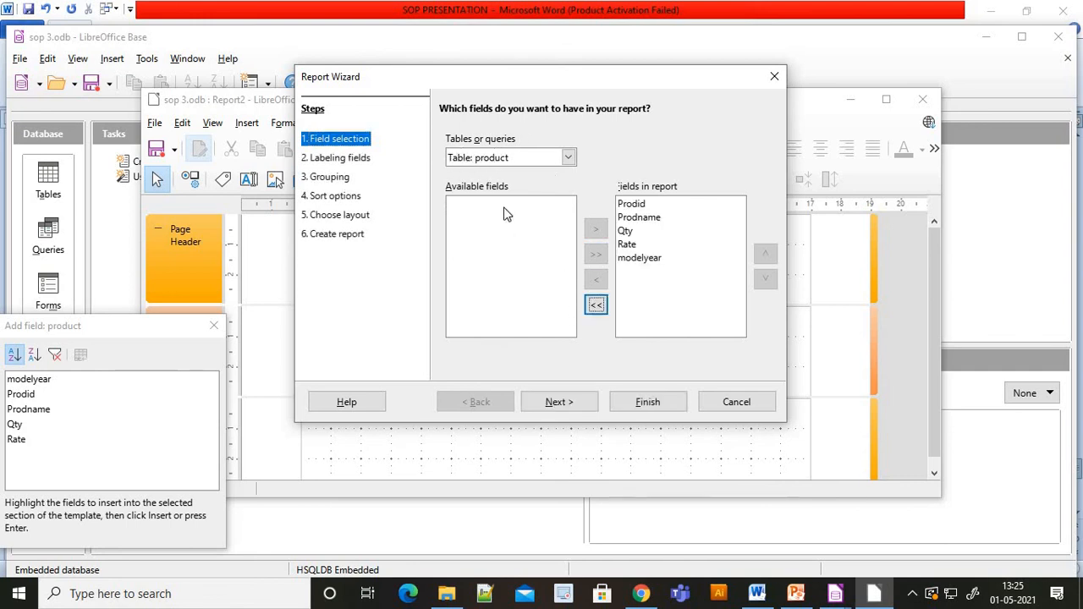
{"action": "left_click", "coordinate": [558, 411]}
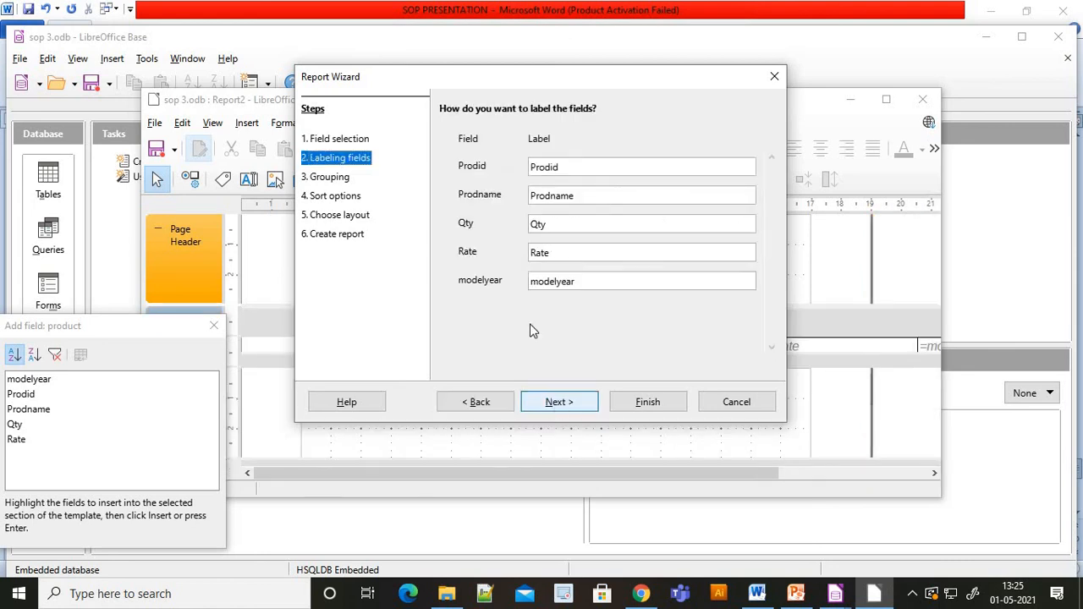
{"action": "left_click", "coordinate": [557, 403]}
{"action": "left_click", "coordinate": [556, 402]}
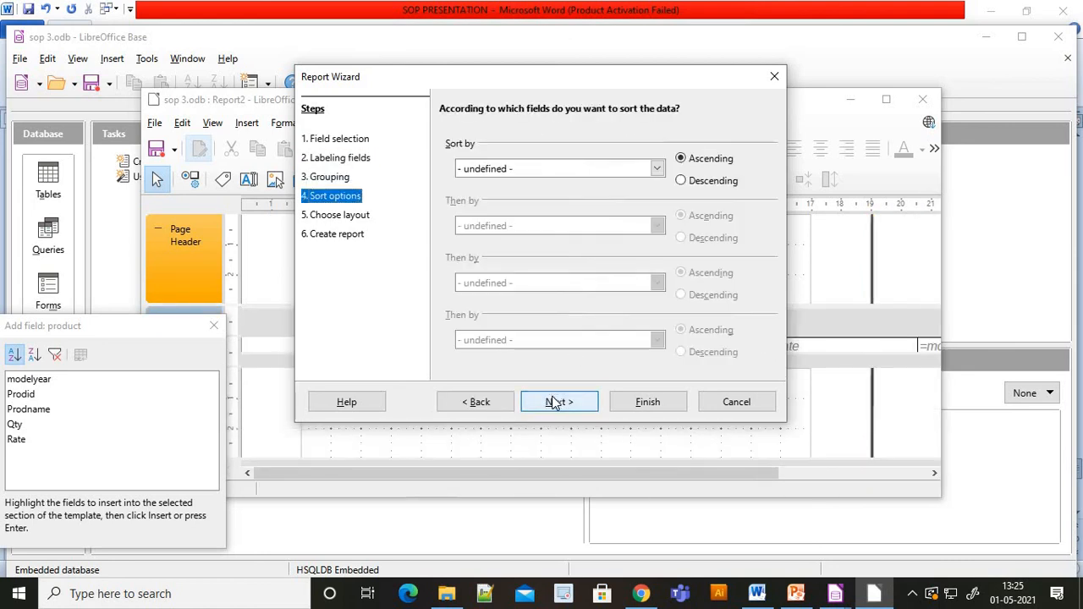
Sort the report by Rate in descending order and accept the Tabular layout in Landscape orientation
{"action": "left_click", "coordinate": [686, 185]}
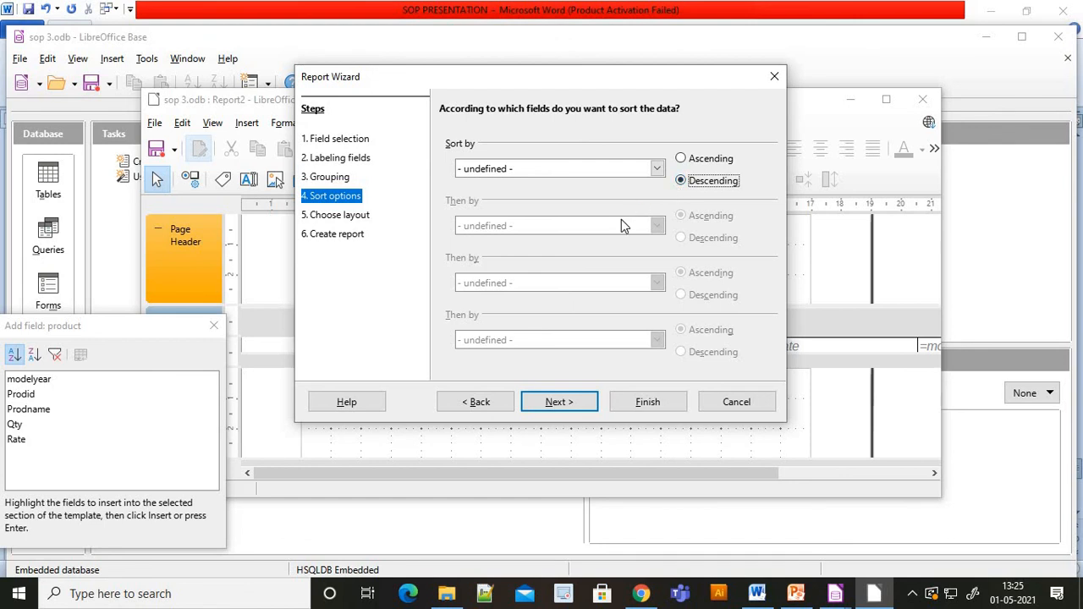
{"action": "left_click", "coordinate": [657, 168]}
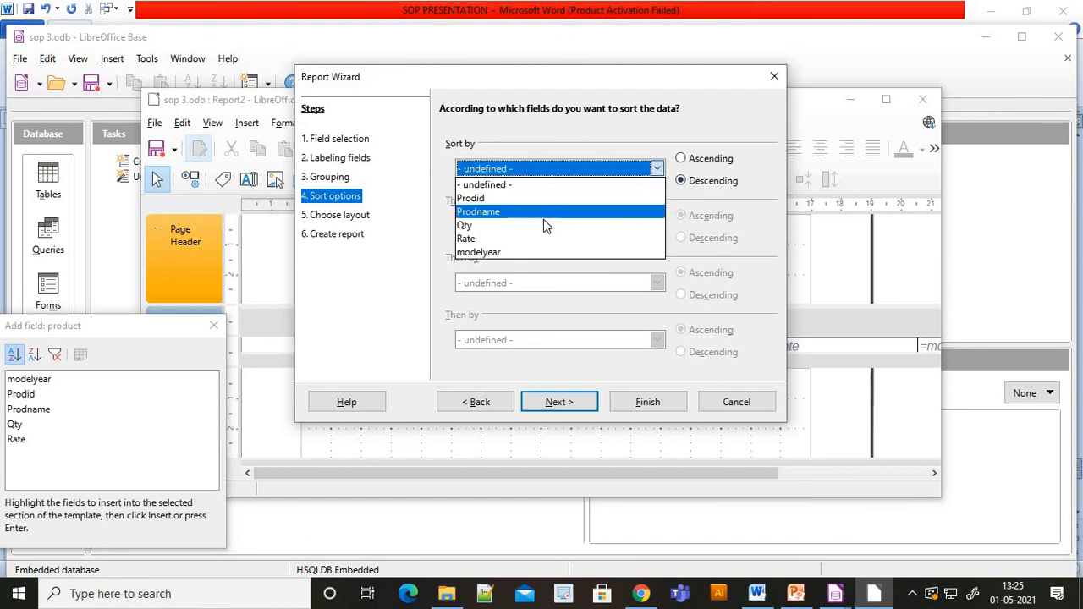
{"action": "left_click", "coordinate": [551, 241]}
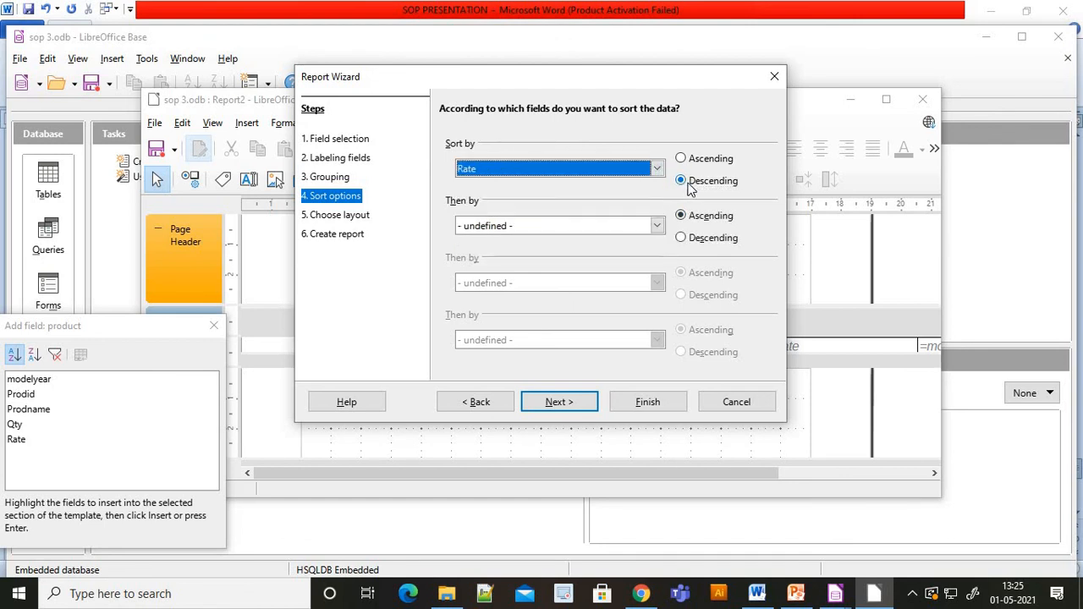
{"action": "left_click", "coordinate": [555, 403]}
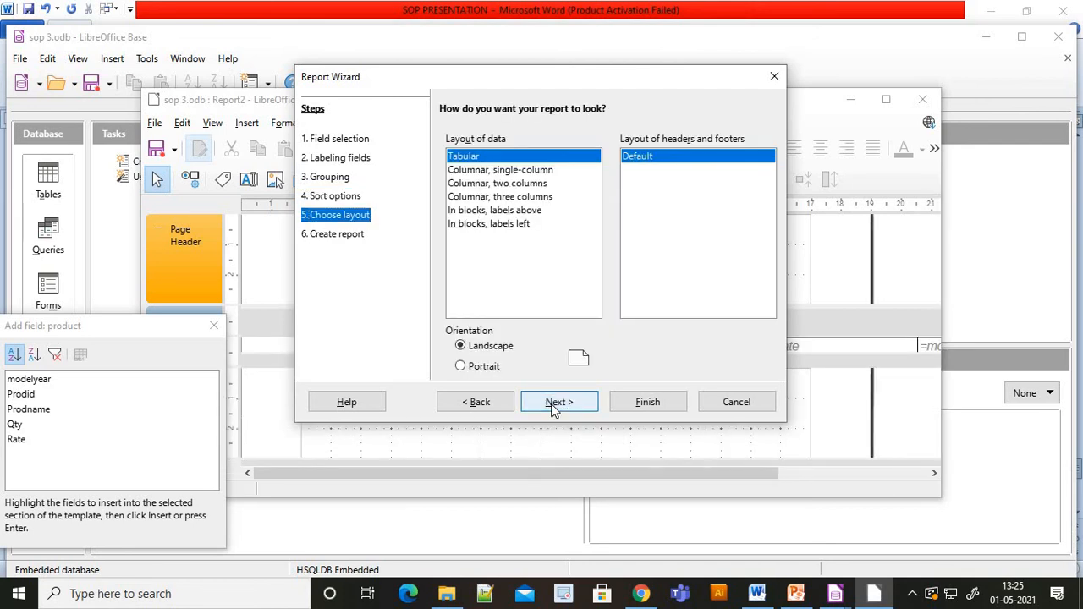
{"action": "left_click", "coordinate": [555, 405]}
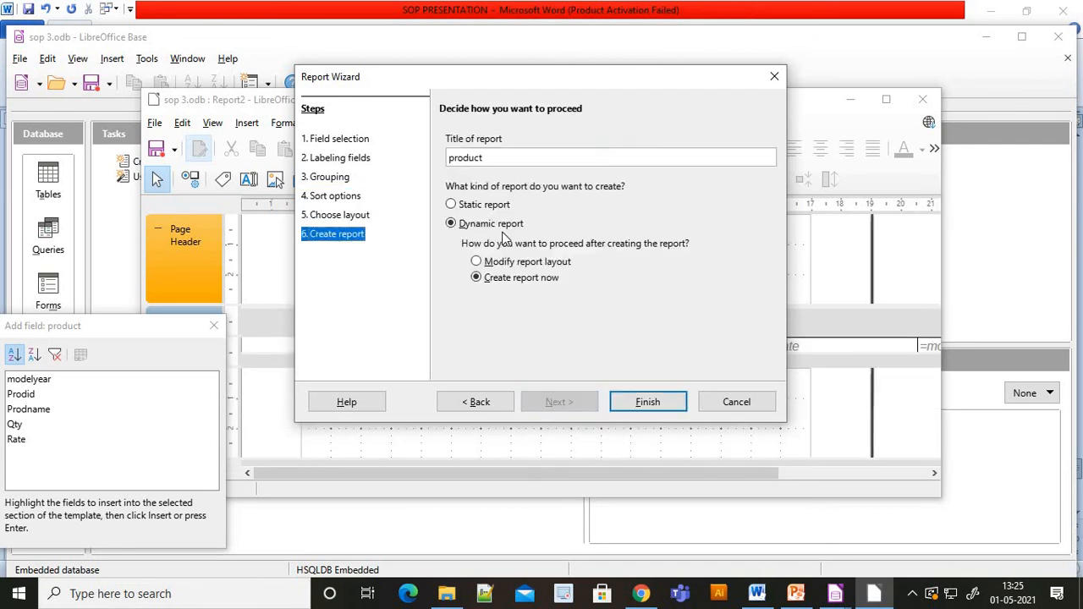
Title the report "descending order prodrate" and create it as a dynamic report
{"action": "double_click", "coordinate": [503, 164]}
{"action": "type", "text": "d"}
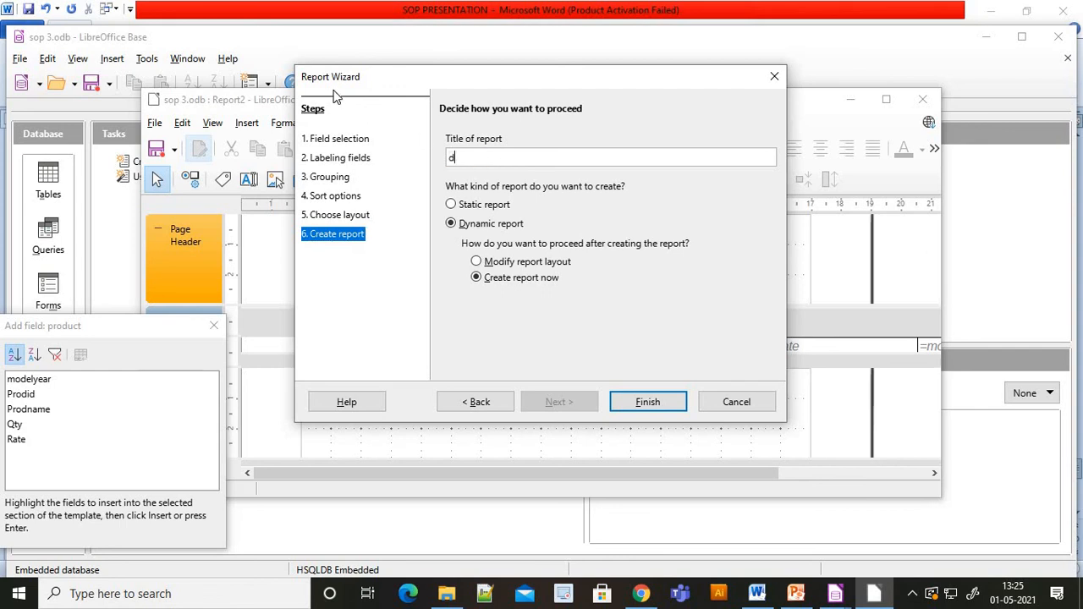
{"action": "type", "text": "es"}
{"action": "type", "text": "cendon"}
{"action": "type", "text": "g"}
{"action": "key", "text": "BackSpace"}
{"action": "key", "text": "BackSpace"}
{"action": "key", "text": "BackSpace"}
{"action": "key", "text": "BackSpace"}
{"action": "type", "text": "ding order pt"}
{"action": "key", "text": "BackSpace"}
{"action": "type", "text": "ro"}
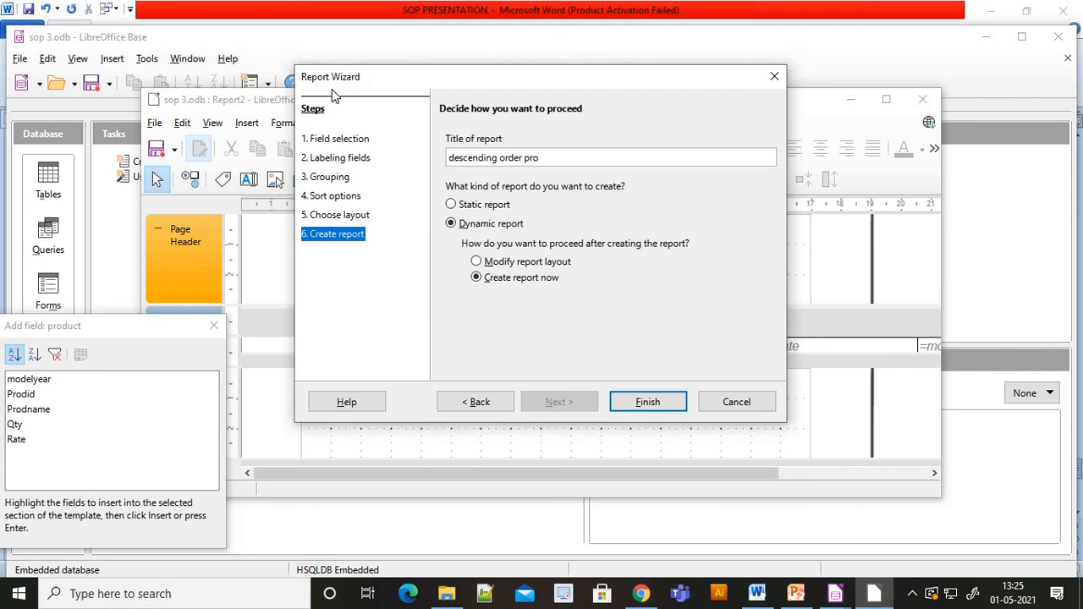
{"action": "type", "text": "drate"}
{"action": "left_click", "coordinate": [650, 403]}
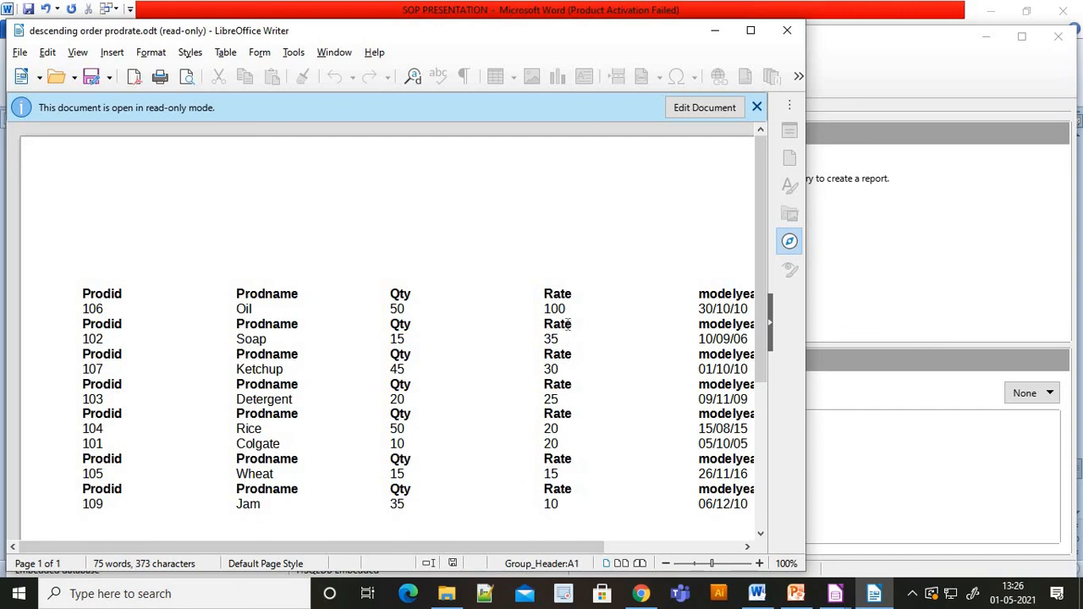
Examine the order of rates in the generated report, close it and switch to the Word document
{"action": "left_click", "coordinate": [564, 339]}
{"action": "scroll", "coordinate": [557, 428], "scroll_direction": "down", "scroll_amount": 3}
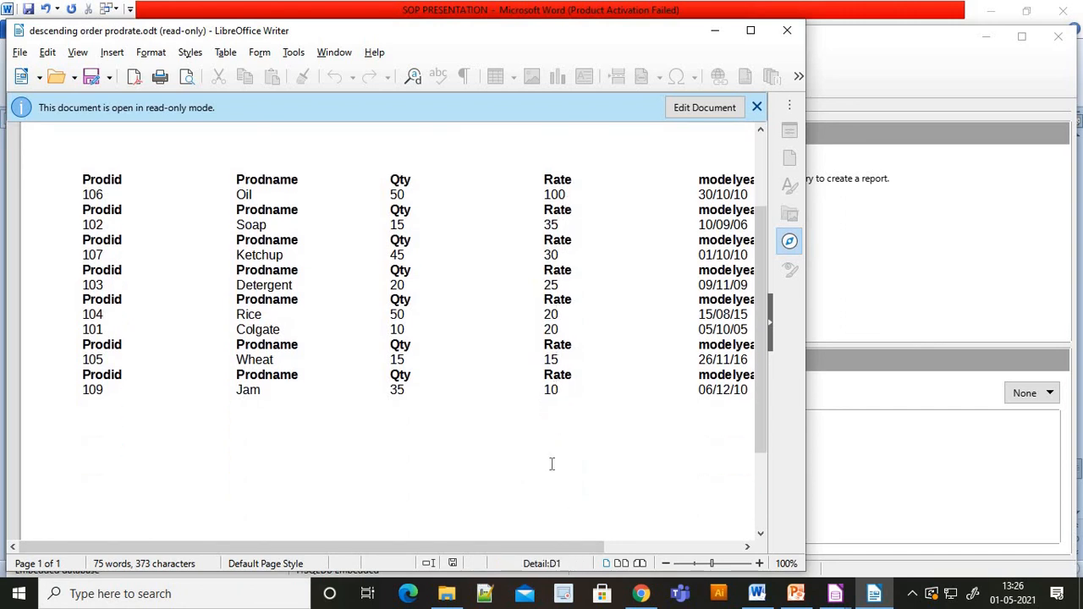
{"action": "scroll", "coordinate": [588, 316], "scroll_direction": "up", "scroll_amount": 3}
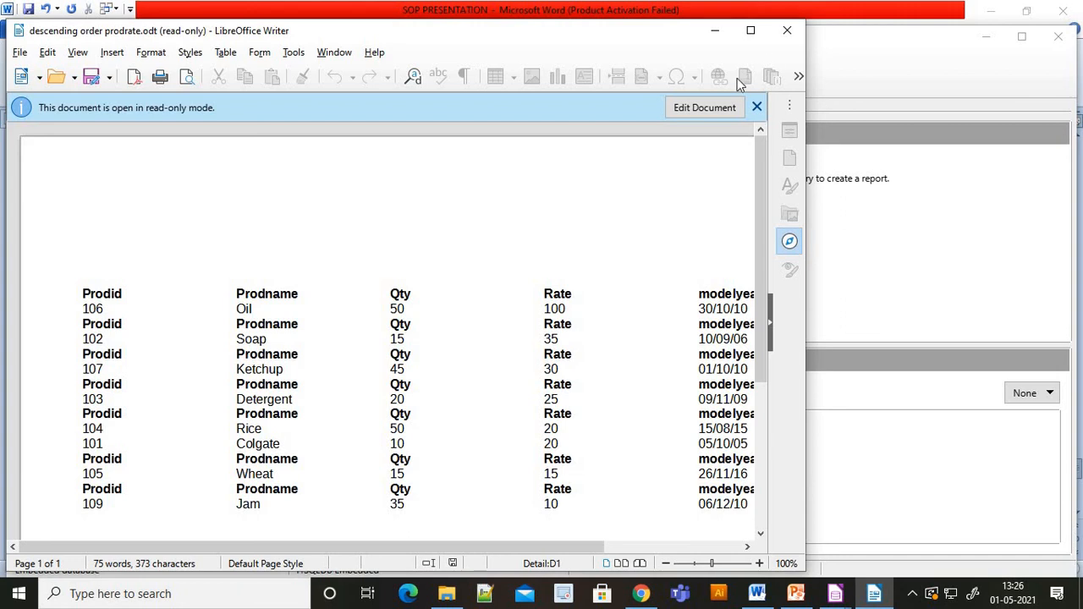
{"action": "left_click", "coordinate": [786, 32]}
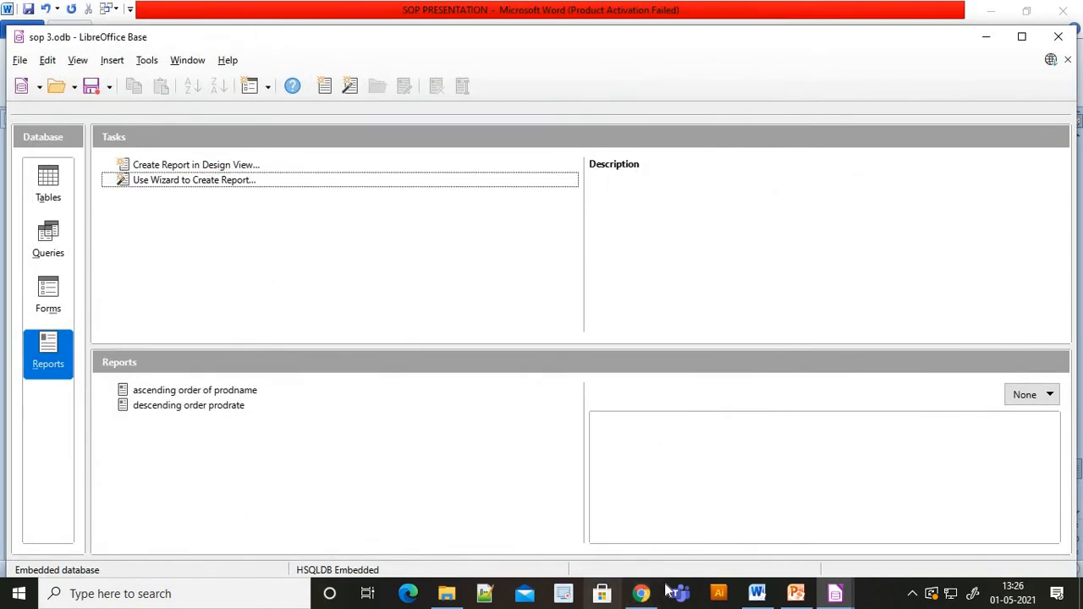
{"action": "left_click", "coordinate": [756, 594]}
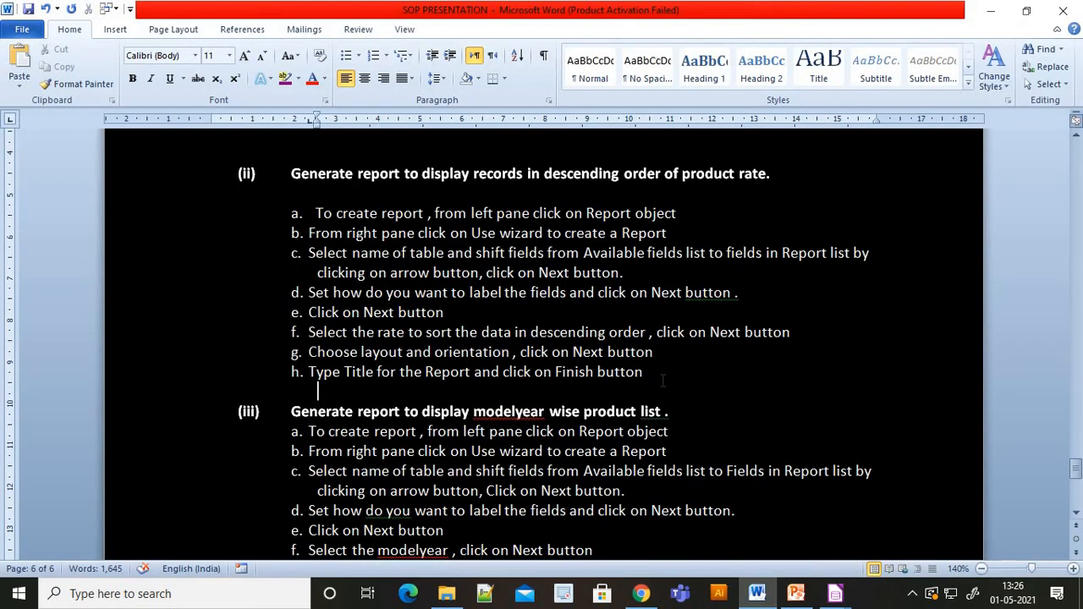
Highlight the section (ii) instructions for the descending product rate report in purple and review the section (iii) instructions
{"action": "left_click_drag", "start_coordinate": [669, 379], "coordinate": [313, 145]}
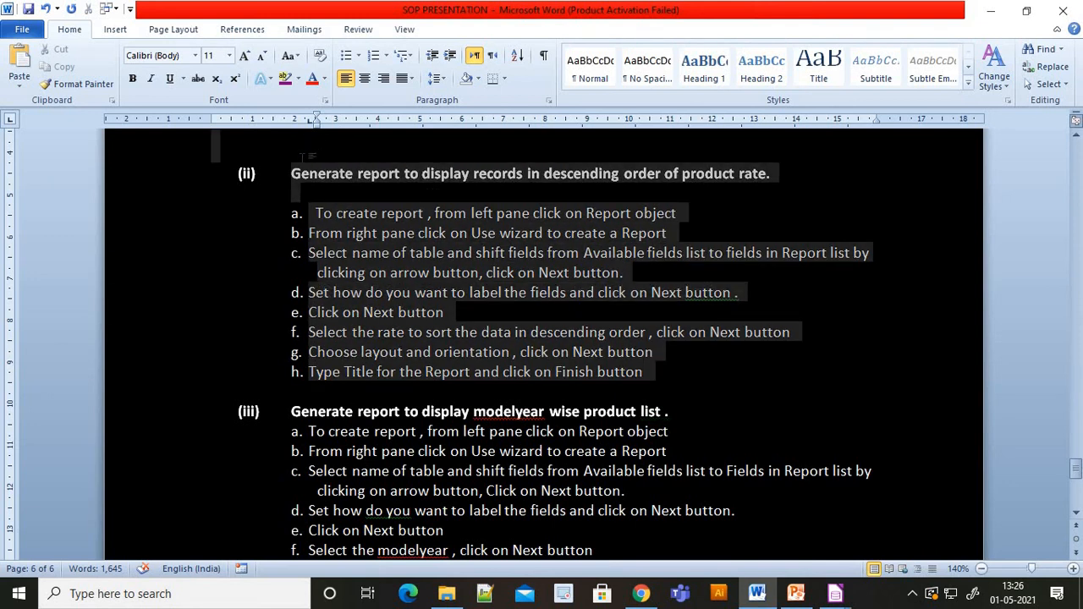
{"action": "left_click", "coordinate": [286, 81]}
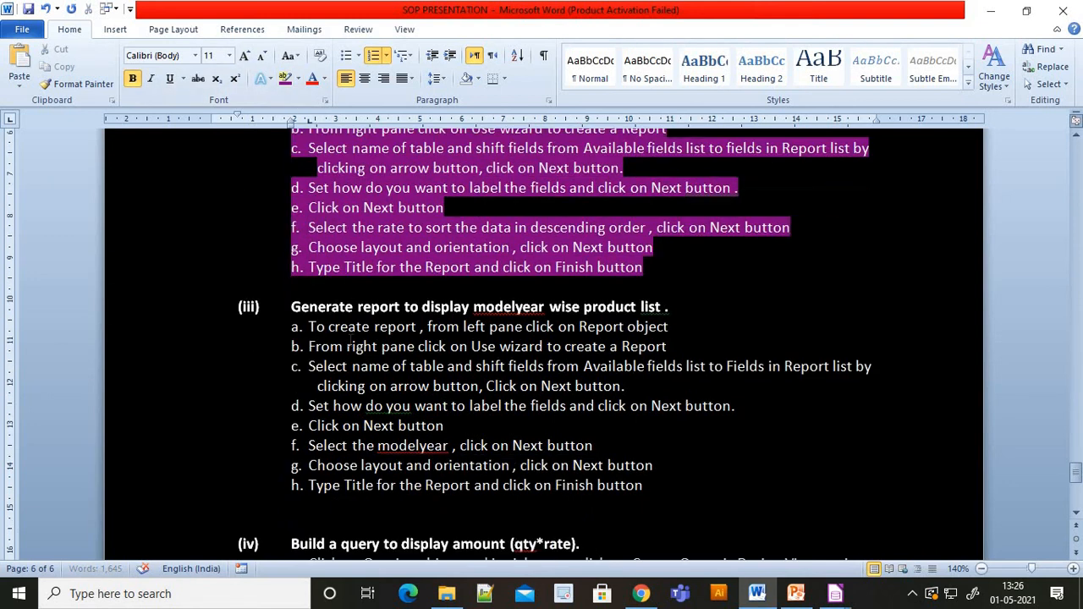
{"action": "scroll", "coordinate": [542, 339], "scroll_direction": "down", "scroll_amount": 2}
{"action": "scroll", "coordinate": [509, 331], "scroll_direction": "down", "scroll_amount": 1}
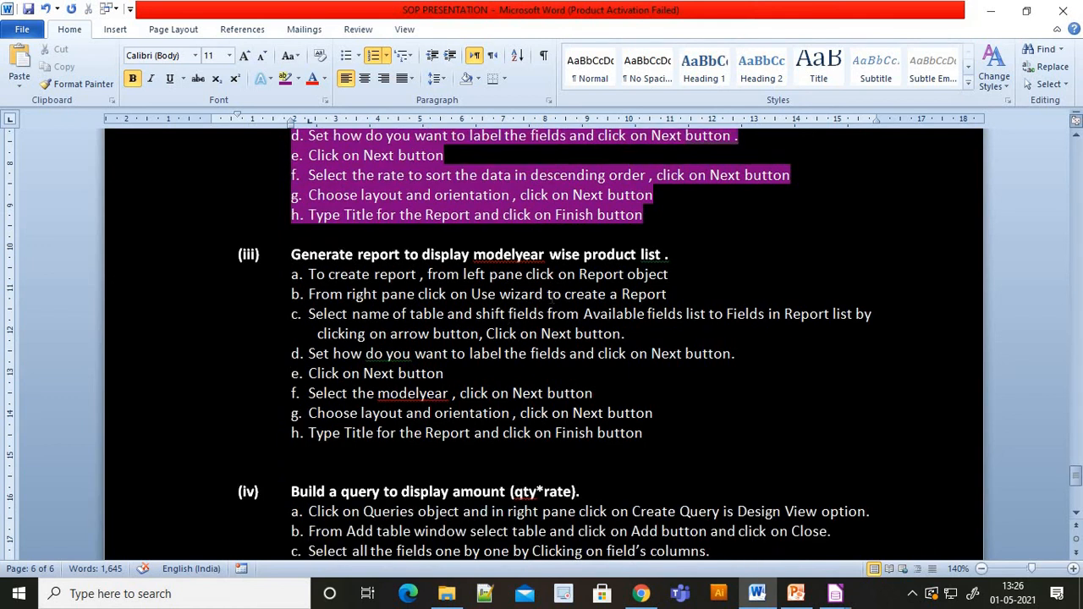
{"action": "scroll", "coordinate": [464, 276], "scroll_direction": "down", "scroll_amount": 1}
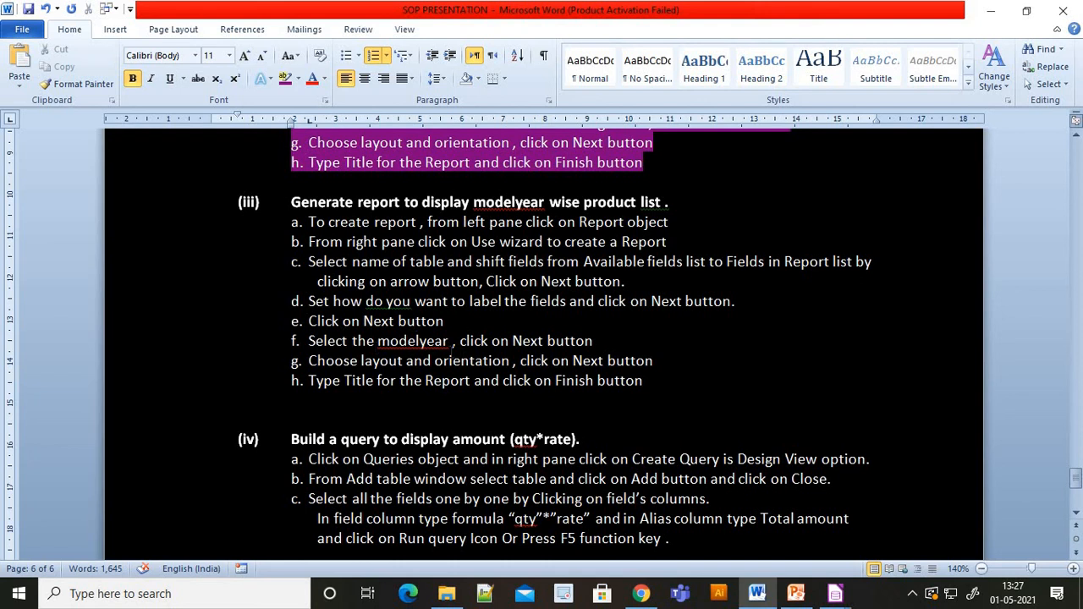
{"action": "left_click", "coordinate": [451, 361]}
{"action": "left_click", "coordinate": [584, 398]}
Switch to LibreOffice Base and start a wizard report with all product table fields, keeping the default labels
{"action": "key", "text": "alt+Tab"}
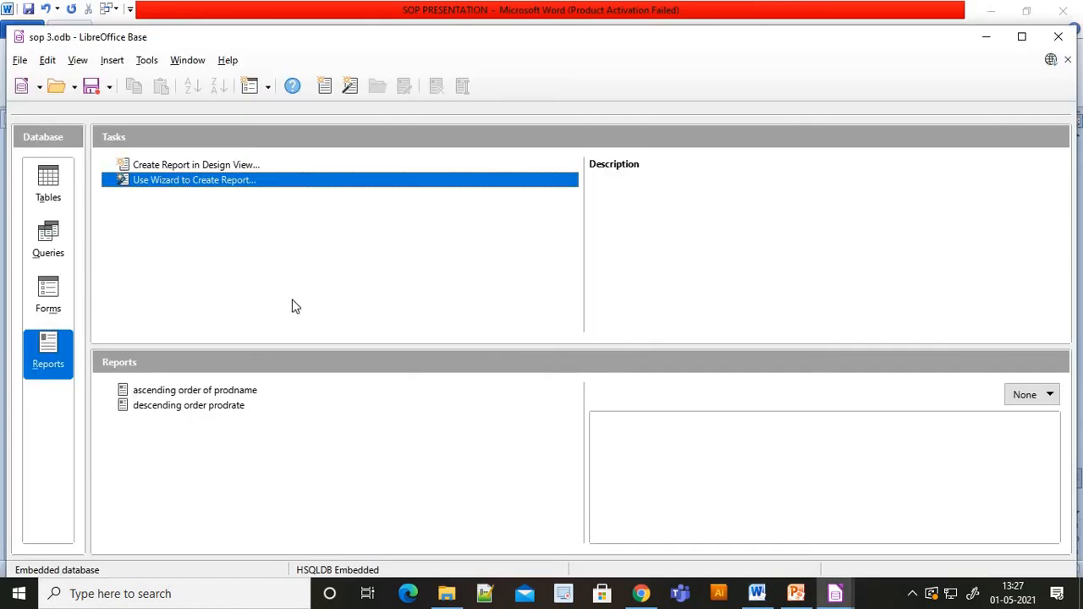
{"action": "left_click", "coordinate": [151, 179]}
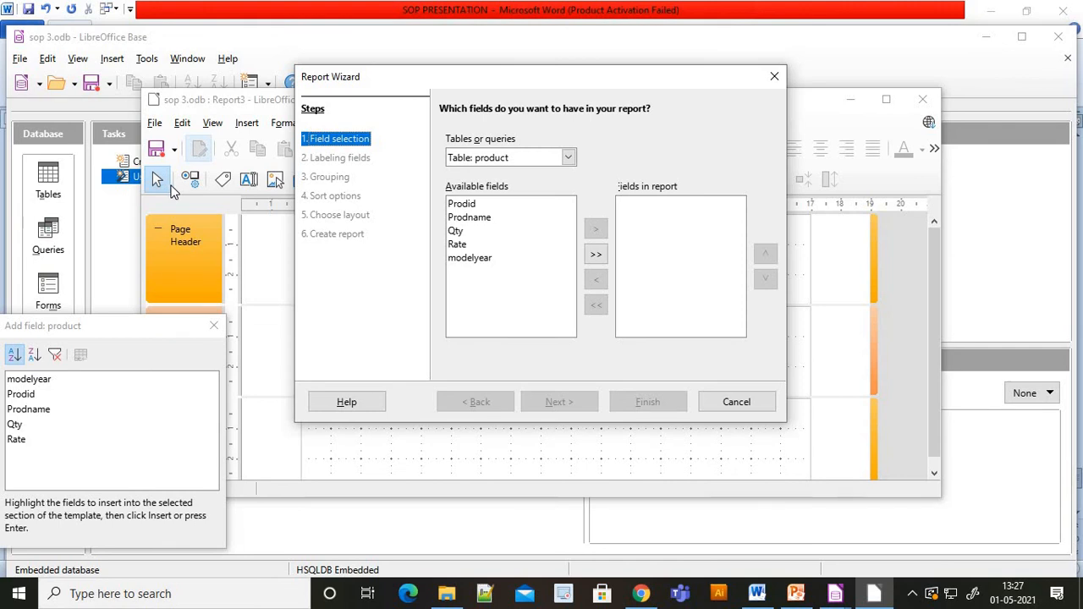
{"action": "left_click", "coordinate": [596, 254]}
{"action": "left_click", "coordinate": [552, 405]}
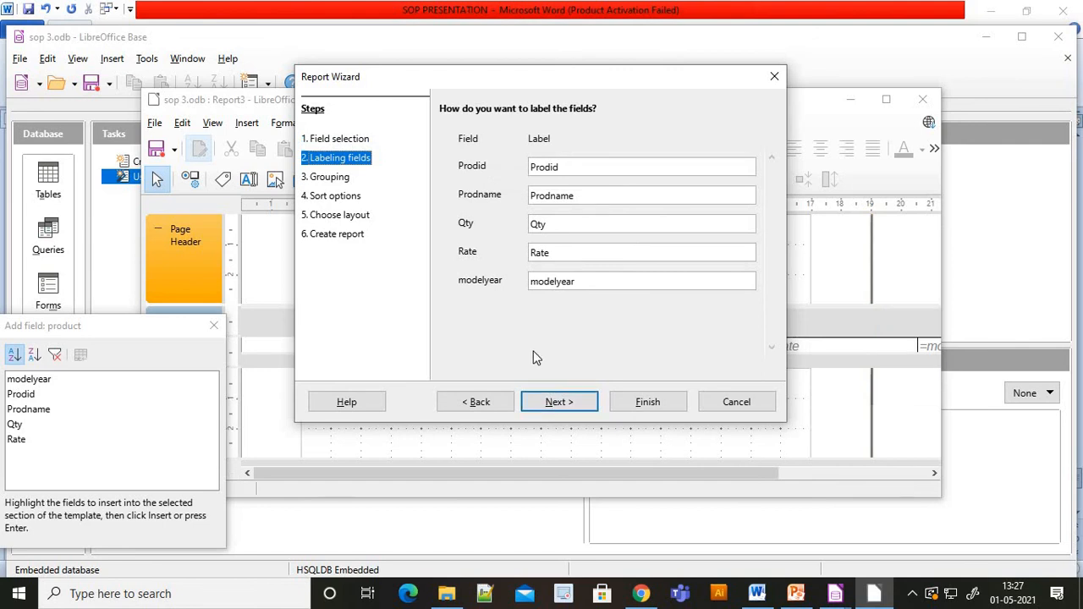
{"action": "left_click", "coordinate": [558, 402]}
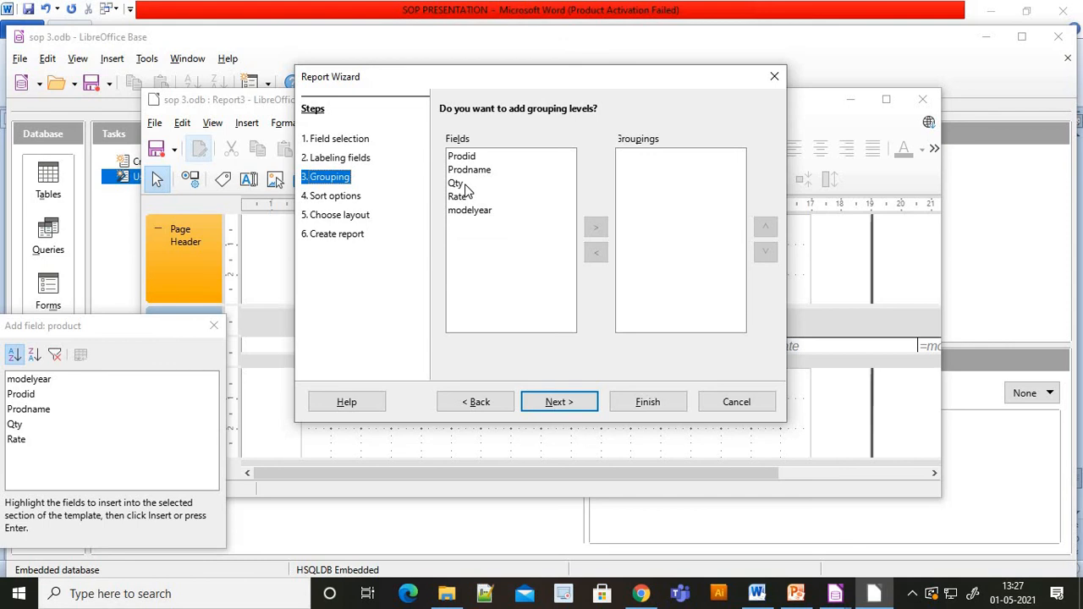
Group the report by modelyear, keeping ascending sort order and the Tabular layout in Landscape orientation
{"action": "left_click", "coordinate": [481, 211]}
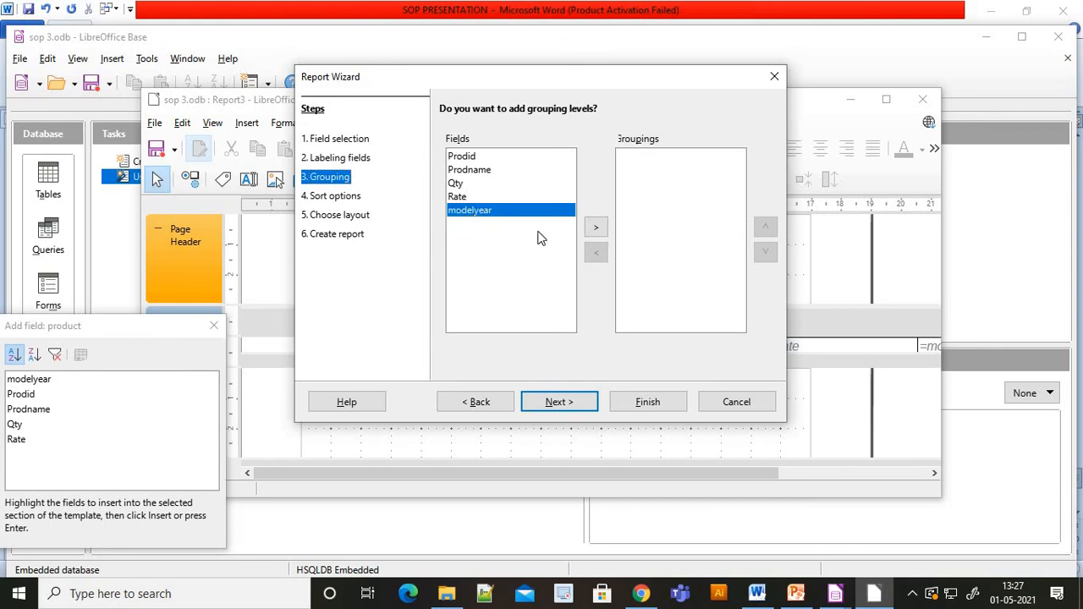
{"action": "left_click", "coordinate": [596, 227]}
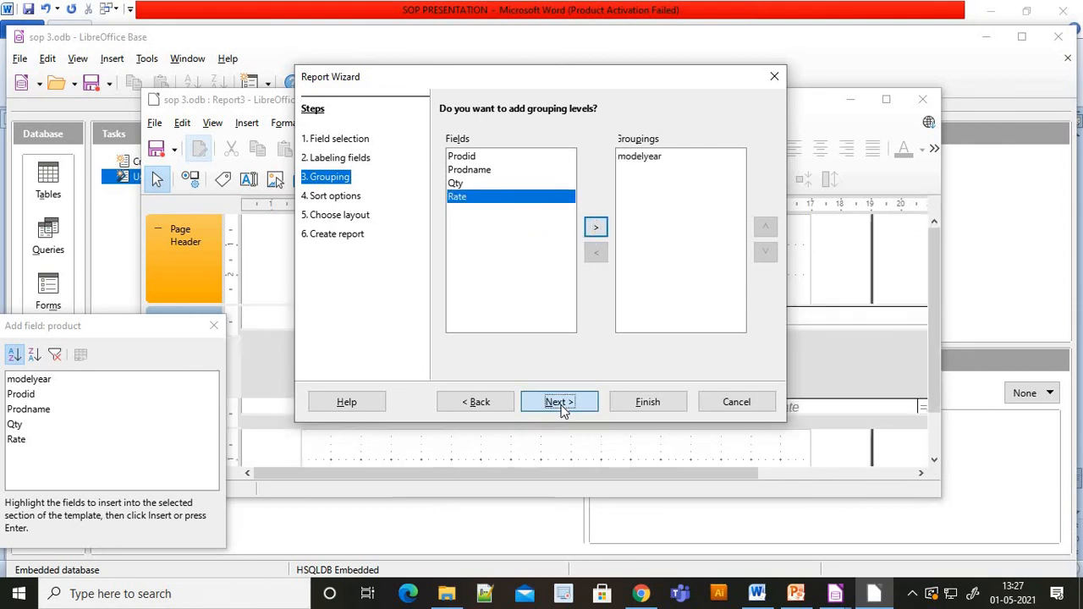
{"action": "left_click", "coordinate": [560, 404]}
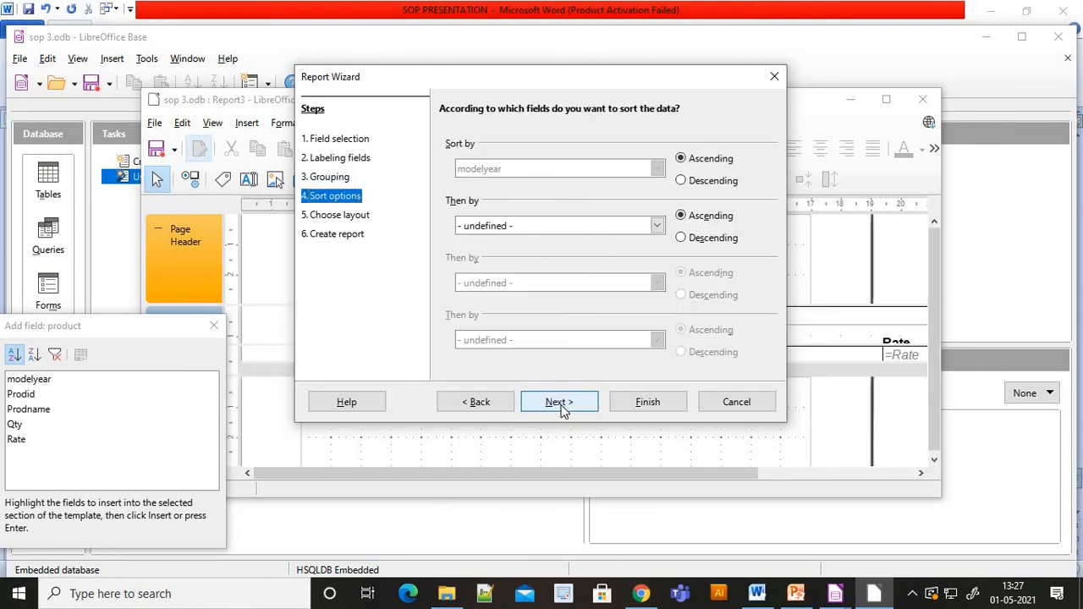
{"action": "left_click", "coordinate": [560, 403]}
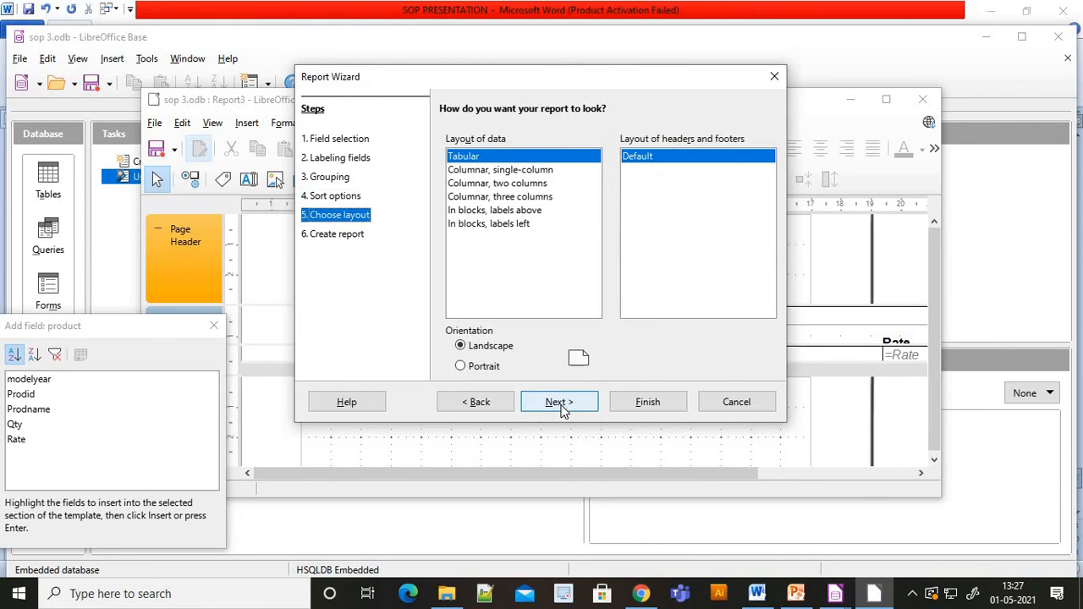
{"action": "left_click", "coordinate": [560, 404]}
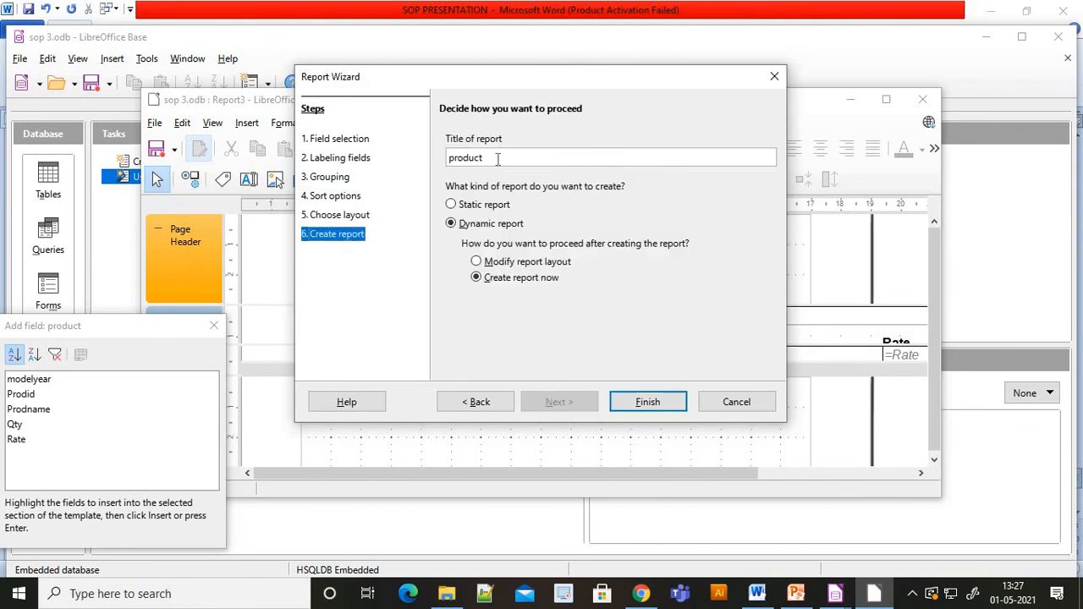
Title the report "model year wise" and create it immediately as a dynamic report
{"action": "left_click_drag", "start_coordinate": [502, 161], "coordinate": [371, 139]}
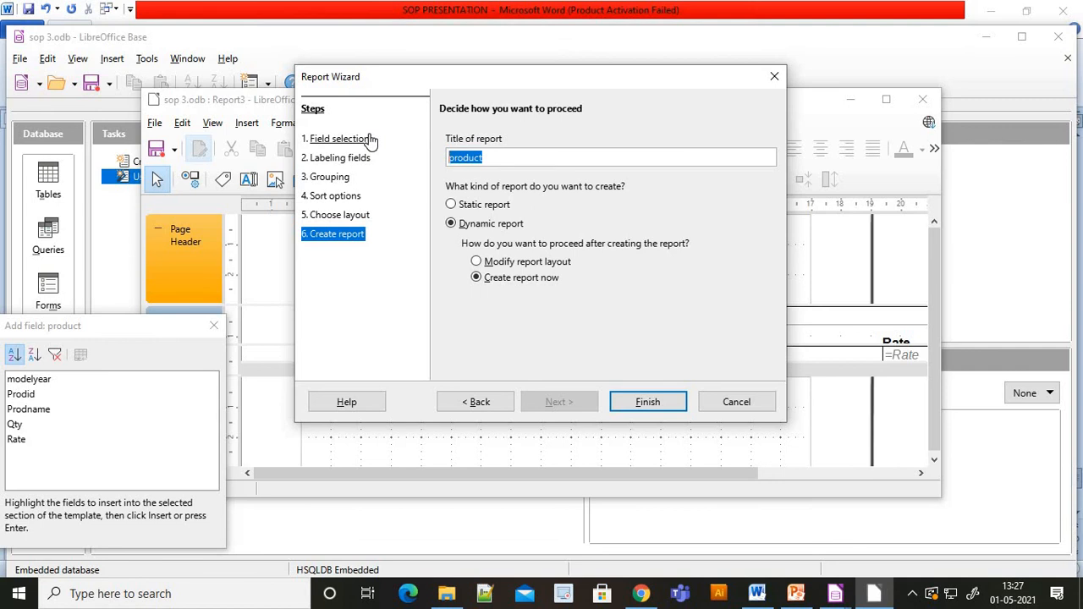
{"action": "type", "text": "model year wise"}
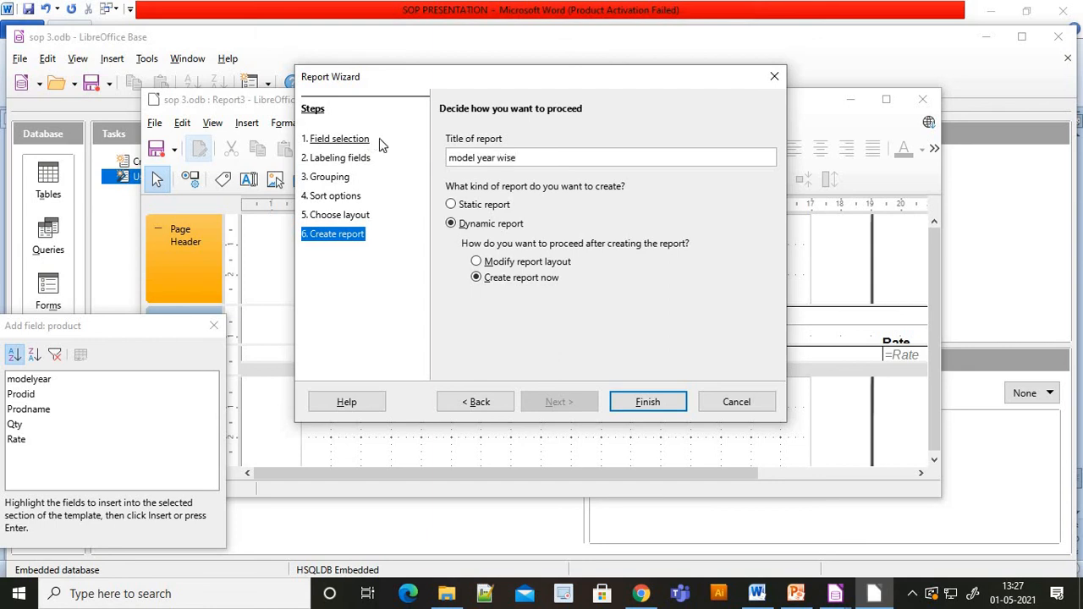
{"action": "left_click", "coordinate": [637, 403]}
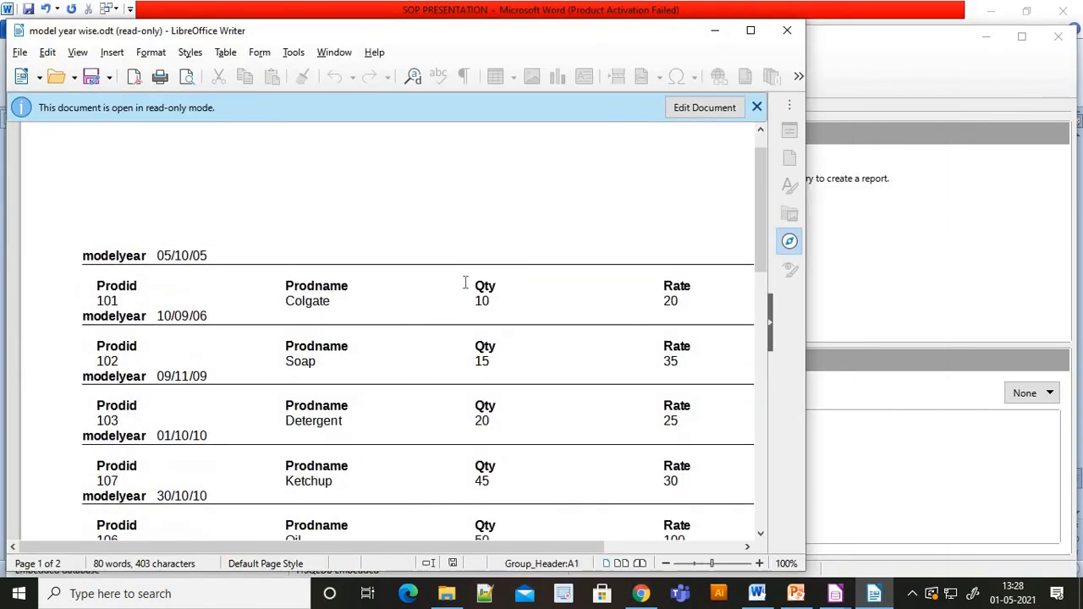
Examine the modelyear groups across both pages of the generated report, close it and return to the Word document
{"action": "scroll", "coordinate": [465, 282], "scroll_direction": "down", "scroll_amount": 1}
{"action": "scroll", "coordinate": [111, 259], "scroll_direction": "down", "scroll_amount": 1}
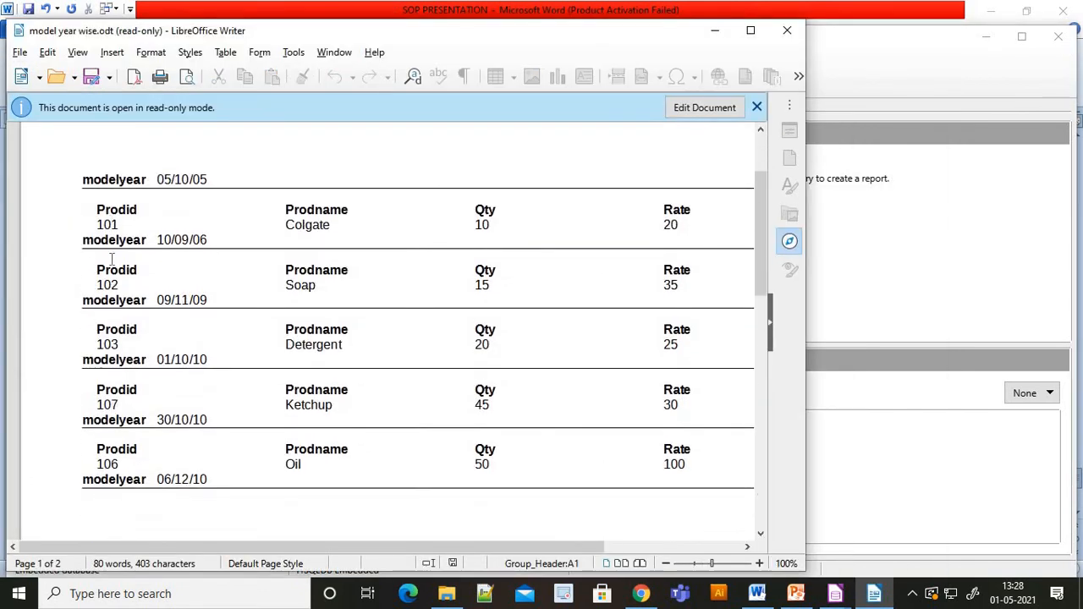
{"action": "scroll", "coordinate": [111, 259], "scroll_direction": "down", "scroll_amount": 1}
{"action": "scroll", "coordinate": [127, 250], "scroll_direction": "up", "scroll_amount": 1}
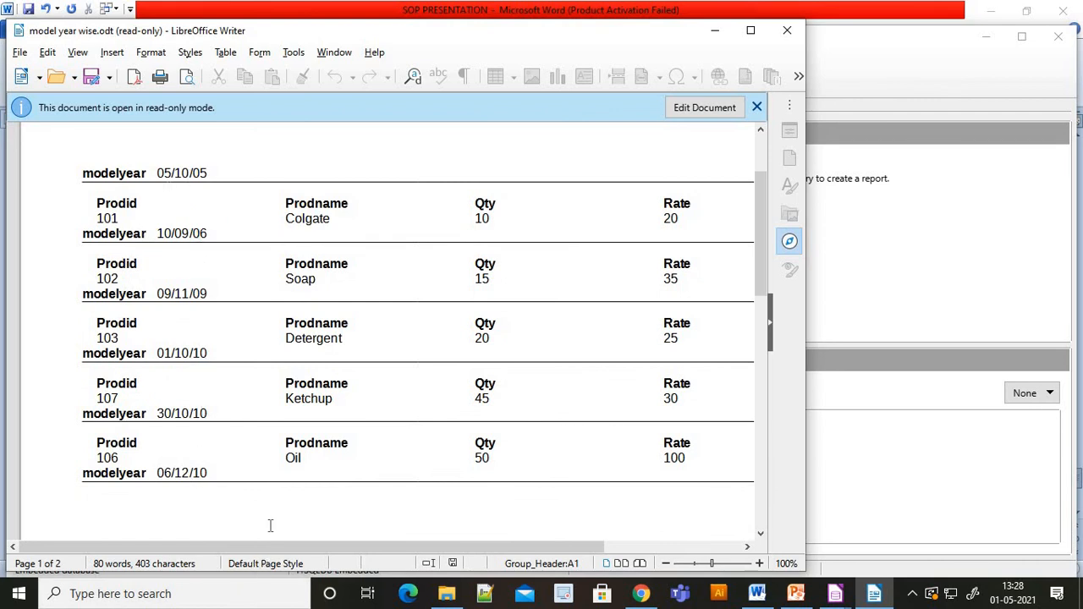
{"action": "scroll", "coordinate": [270, 526], "scroll_direction": "down", "scroll_amount": 12}
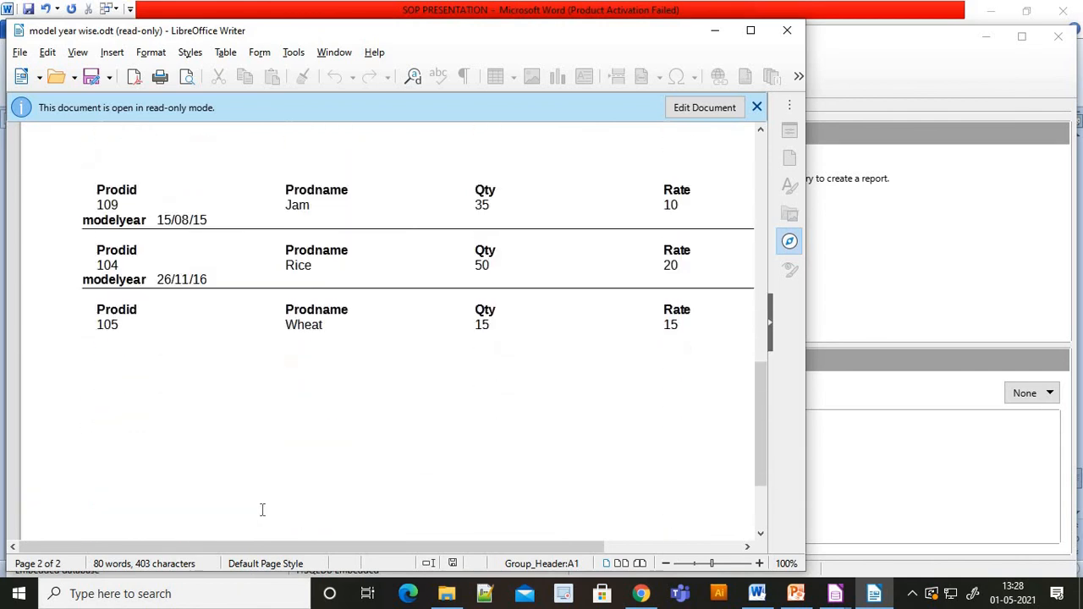
{"action": "scroll", "coordinate": [262, 509], "scroll_direction": "up", "scroll_amount": 5}
{"action": "left_click", "coordinate": [751, 30]}
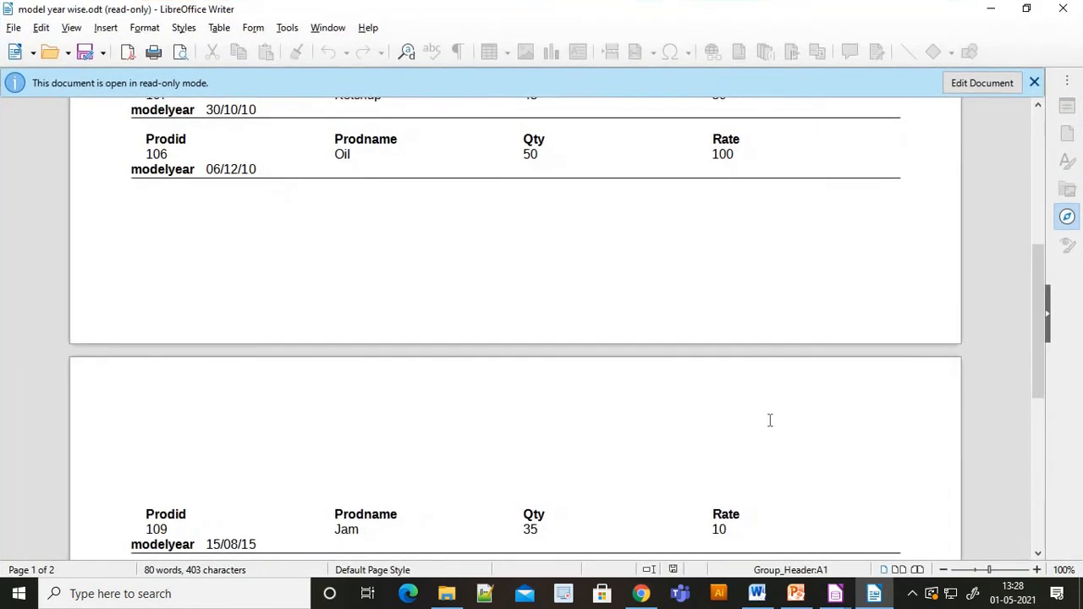
{"action": "scroll", "coordinate": [770, 421], "scroll_direction": "up", "scroll_amount": 9}
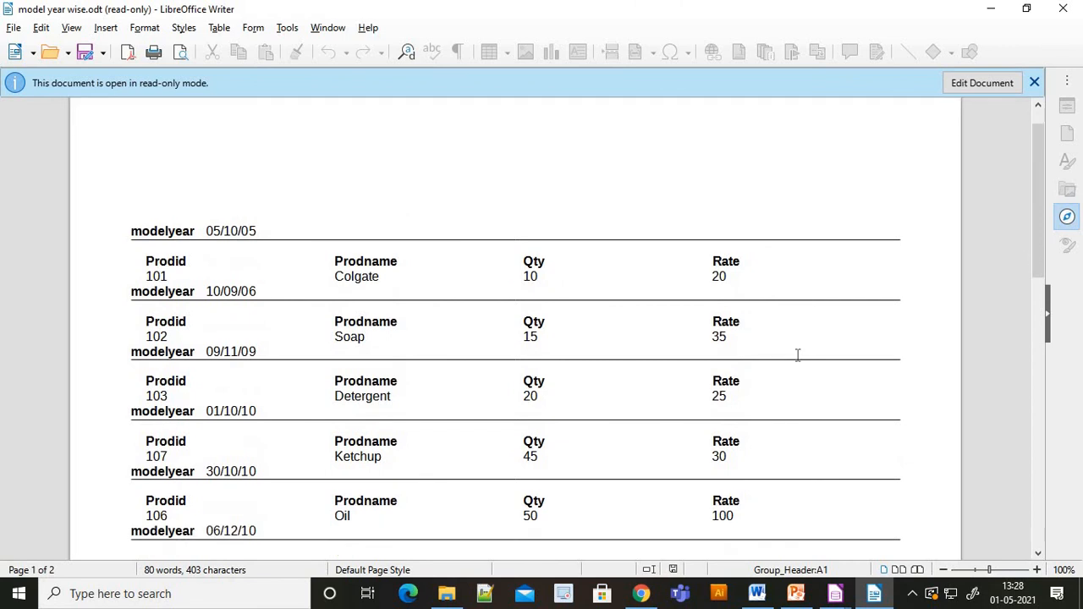
{"action": "scroll", "coordinate": [797, 355], "scroll_direction": "down", "scroll_amount": 1}
{"action": "left_click", "coordinate": [1063, 9]}
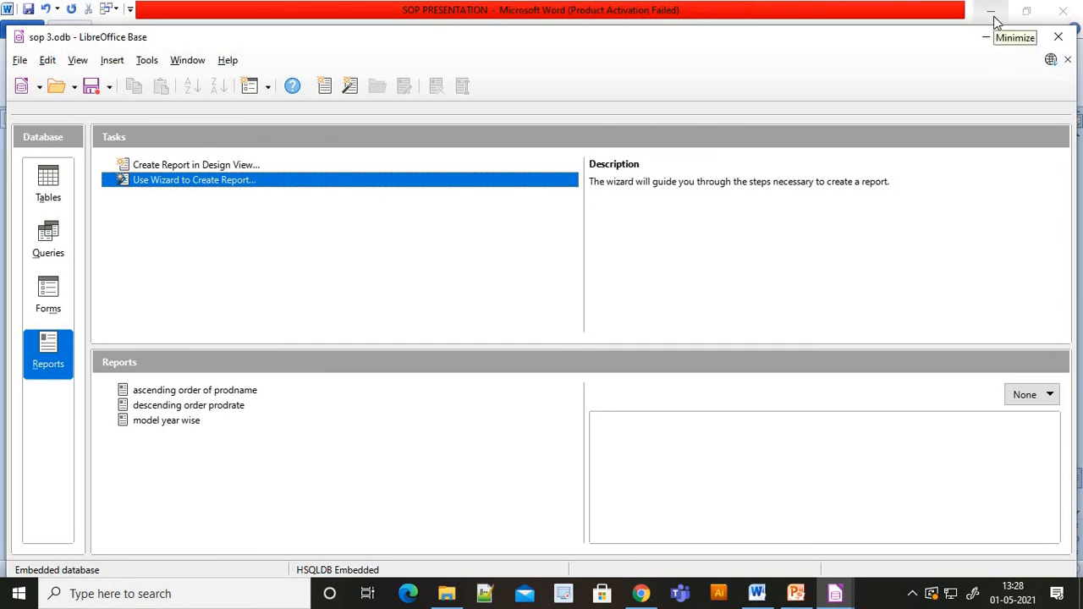
{"action": "left_click", "coordinate": [996, 9]}
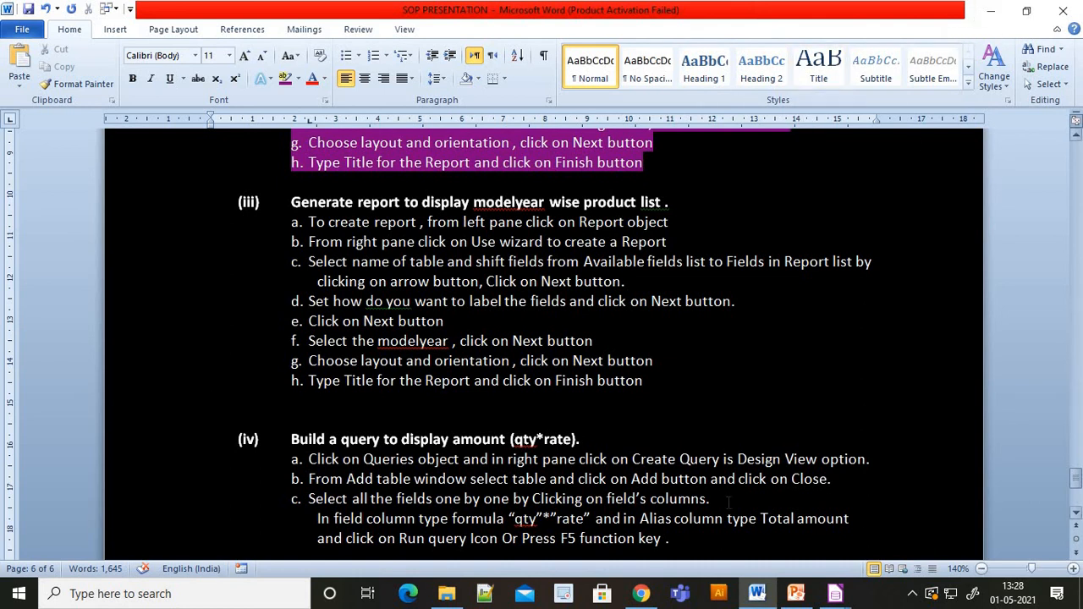
Highlight the section (iii) instructions for the modelyear wise product list in purple
{"action": "scroll", "coordinate": [601, 369], "scroll_direction": "down", "scroll_amount": 1}
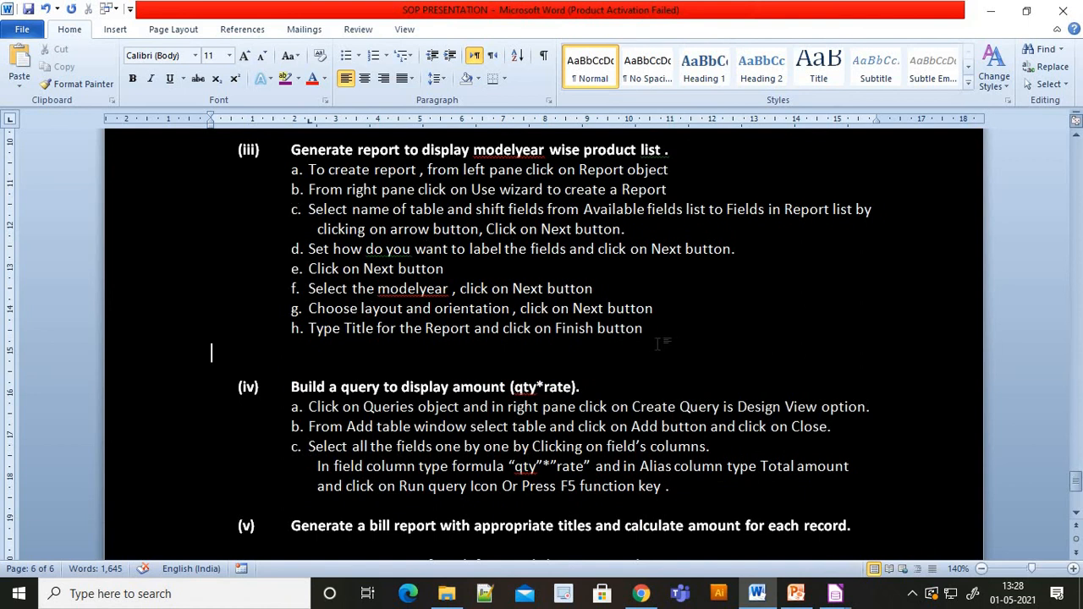
{"action": "scroll", "coordinate": [655, 343], "scroll_direction": "up", "scroll_amount": 2}
{"action": "left_click_drag", "start_coordinate": [643, 434], "coordinate": [291, 254]}
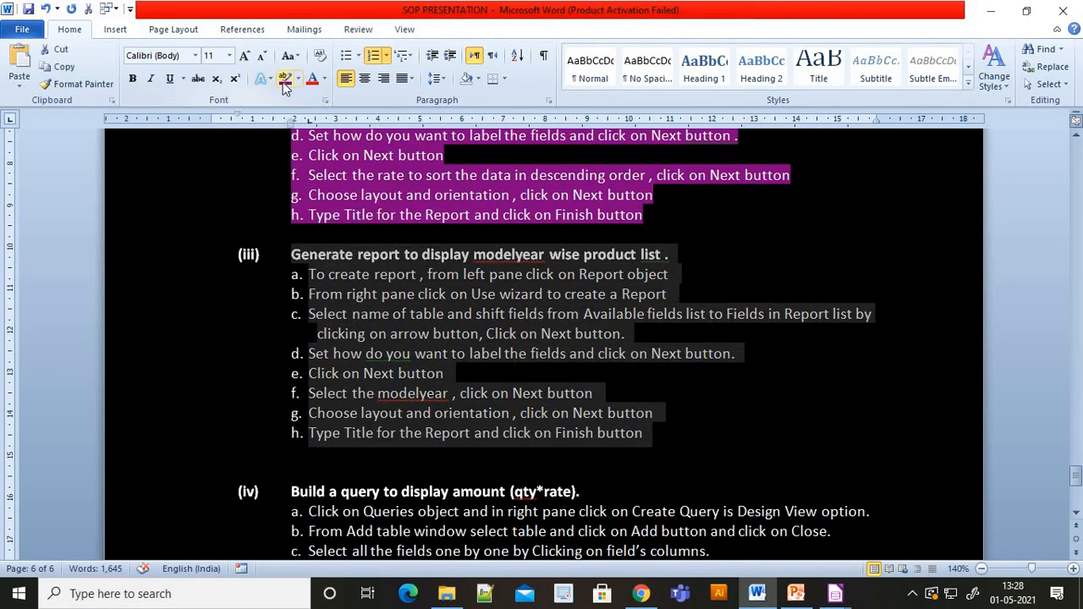
{"action": "left_click", "coordinate": [285, 79]}
{"action": "scroll", "coordinate": [542, 339], "scroll_direction": "down", "scroll_amount": 4}
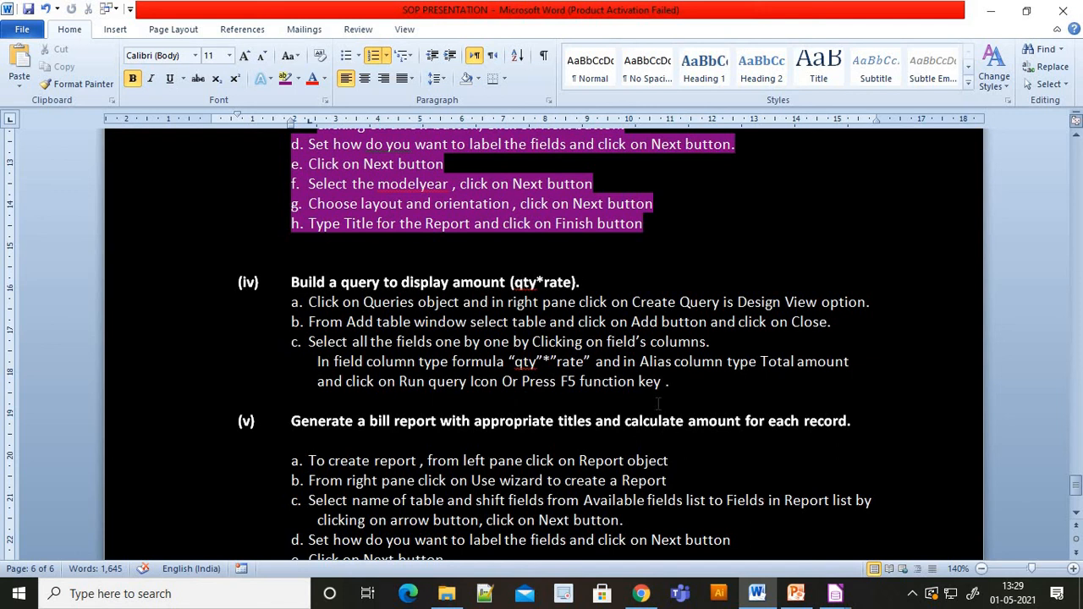
Switch to LibreOffice Base and start a new query in Design View, checking the section (iv) instructions in Word
{"action": "key", "text": "alt+Tab"}
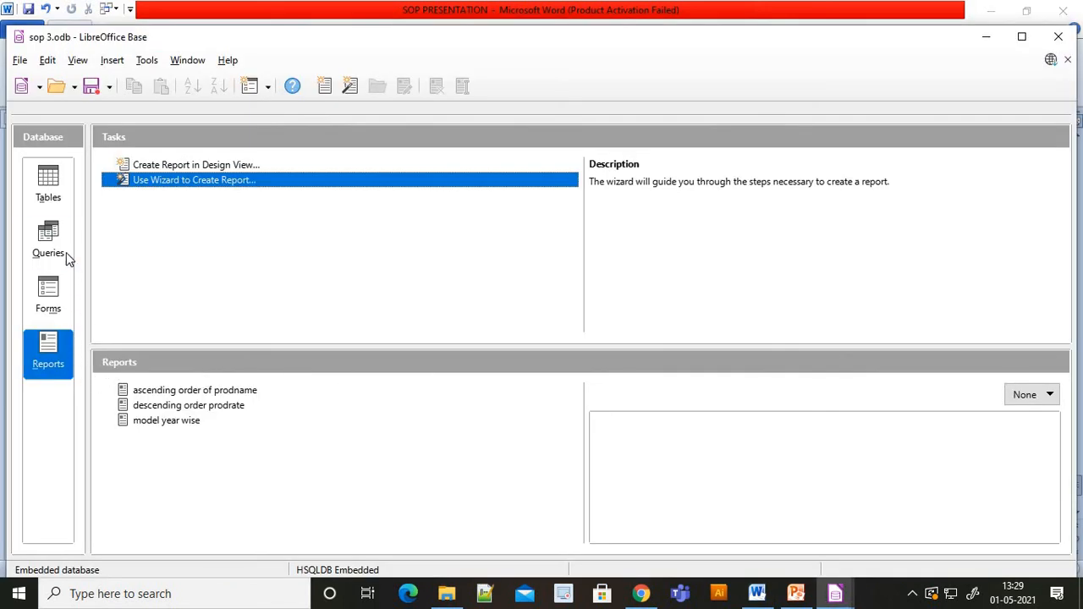
{"action": "left_click", "coordinate": [66, 253]}
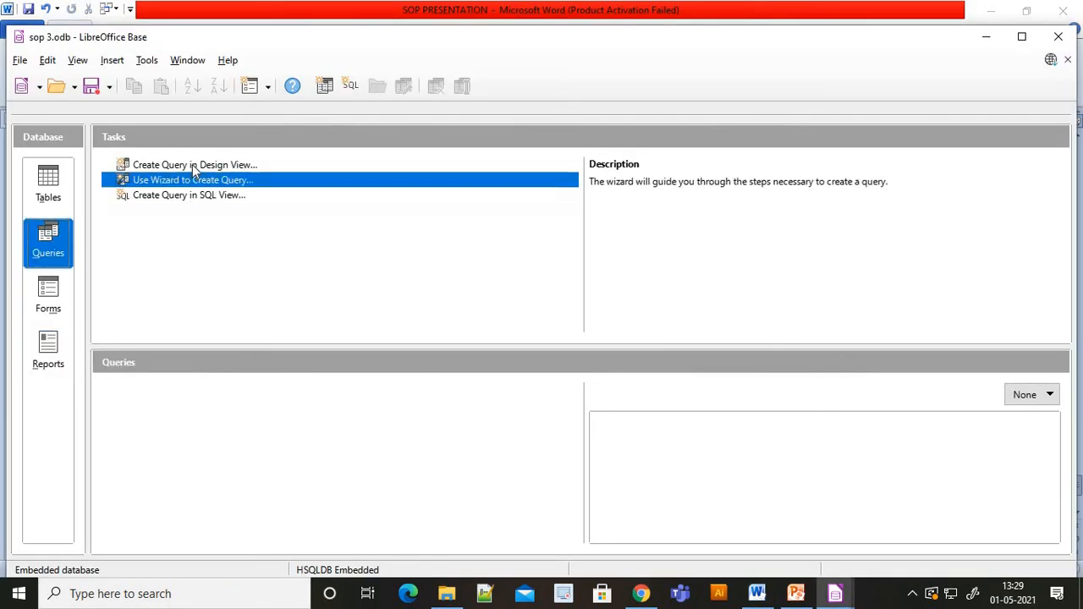
{"action": "key", "text": "alt+Tab"}
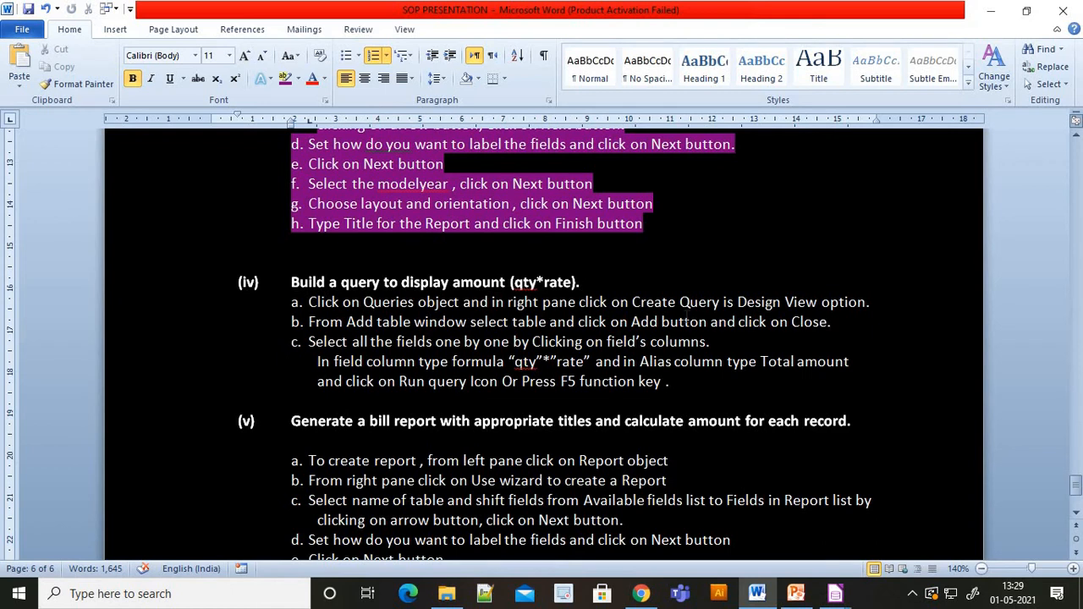
{"action": "left_click_drag", "start_coordinate": [632, 303], "coordinate": [720, 303]}
{"action": "key", "text": "alt+Tab"}
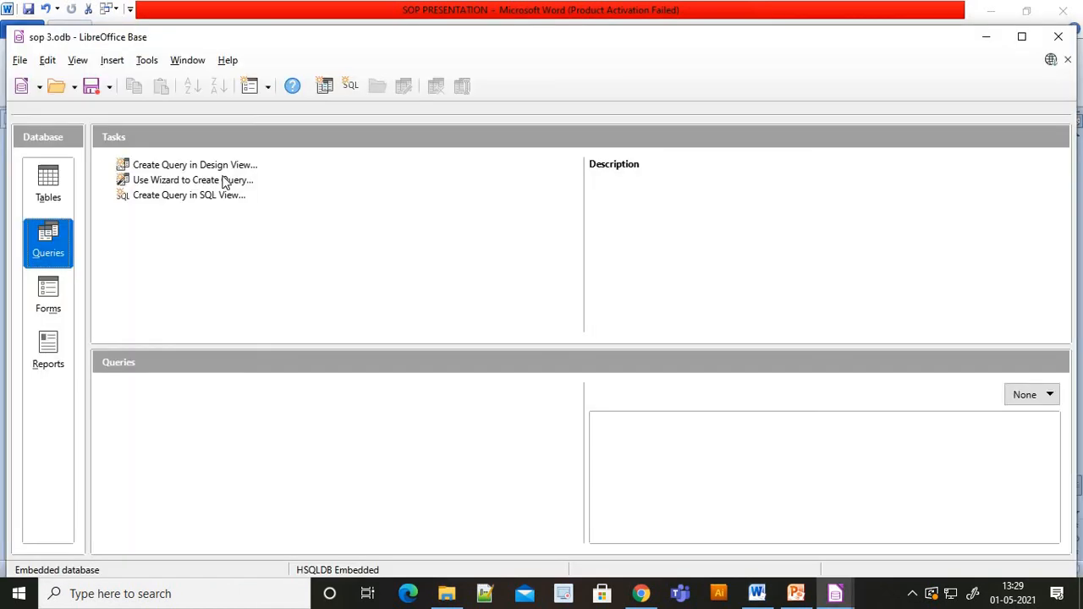
{"action": "double_click", "coordinate": [212, 166]}
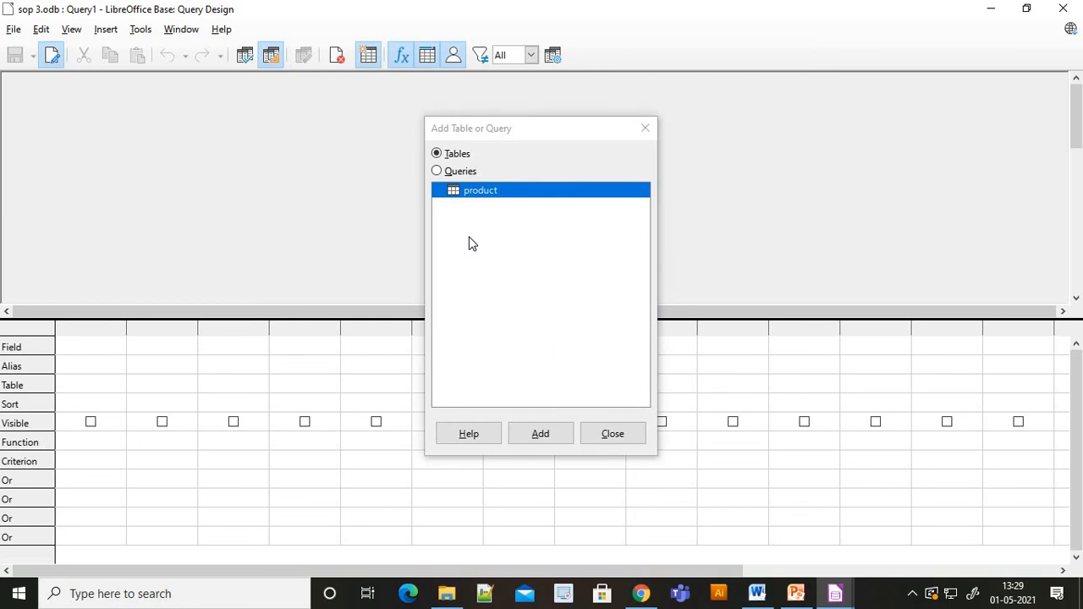
Add the product table to the query design following the Word instructions, and return to the Word document
{"action": "key", "text": "alt+Tab"}
{"action": "key", "text": "alt+Tab"}
{"action": "left_click", "coordinate": [756, 594]}
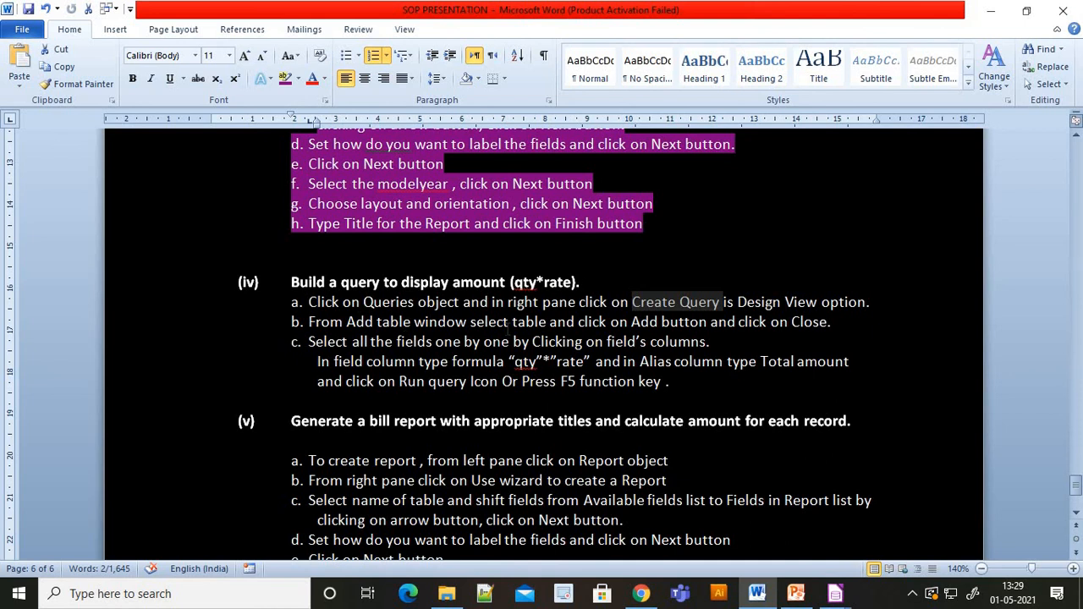
{"action": "key", "text": "alt+Tab"}
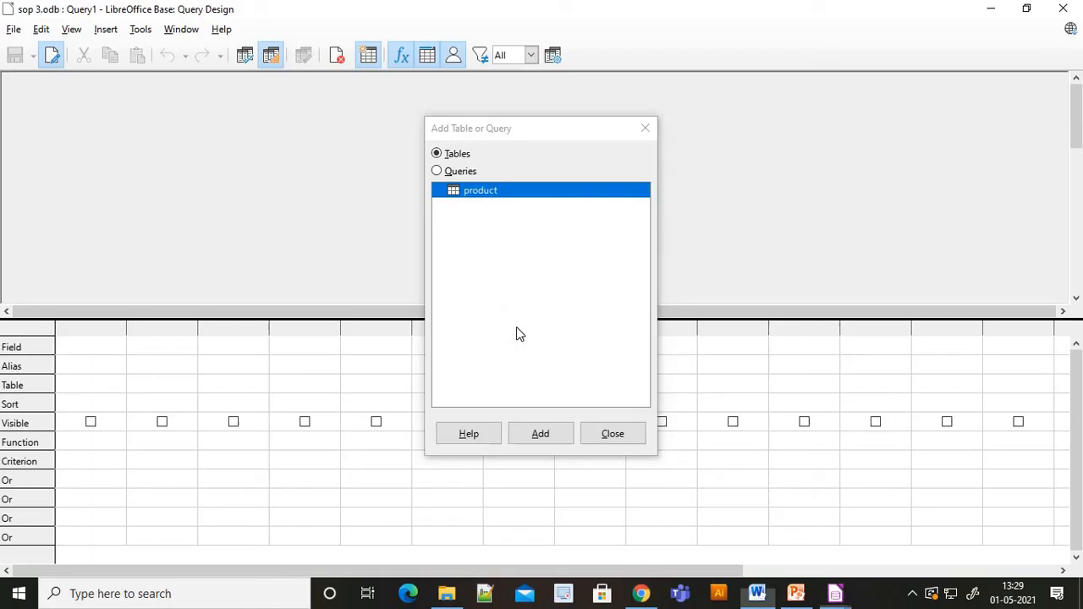
{"action": "left_click", "coordinate": [535, 436]}
{"action": "left_click", "coordinate": [646, 131]}
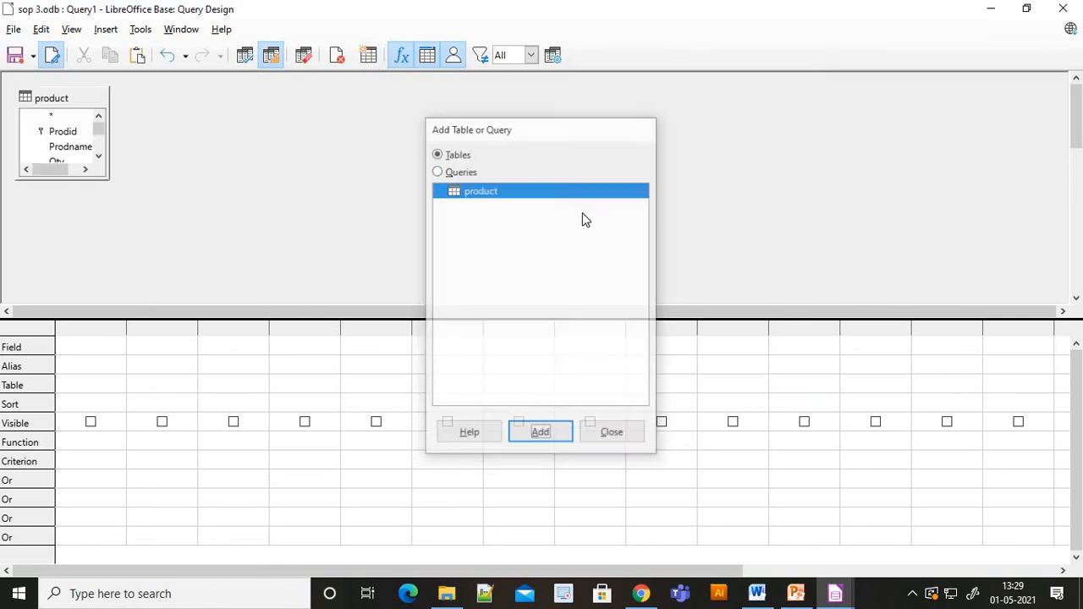
{"action": "key", "text": "alt+Tab"}
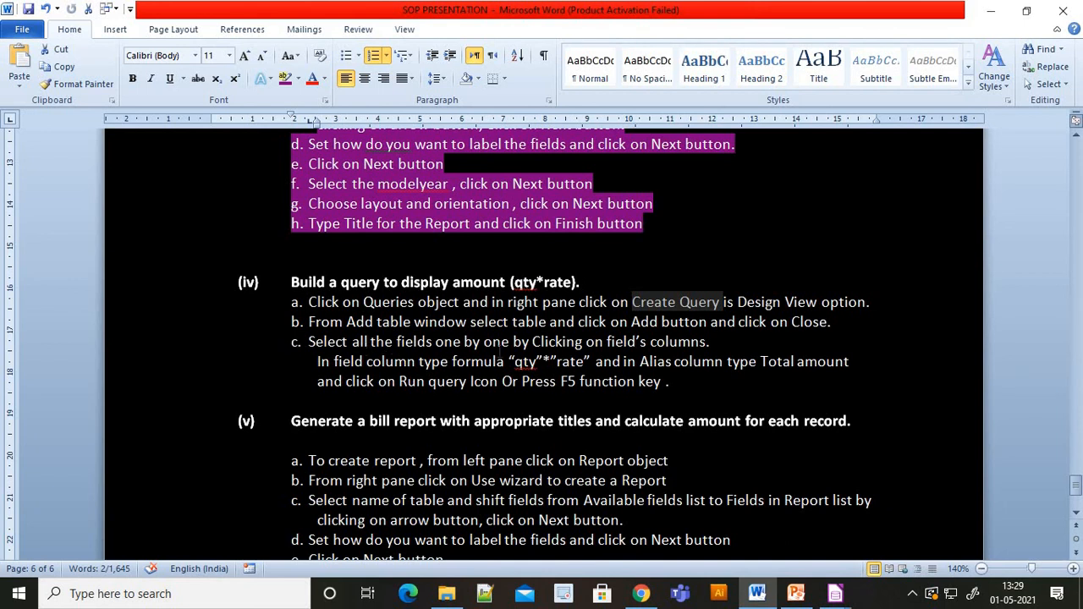
Switch to the query design, enlarge the product field list, and add Prodid, Prodname, Qty, Rate and modelyear to the query
{"action": "key", "text": "alt+Tab"}
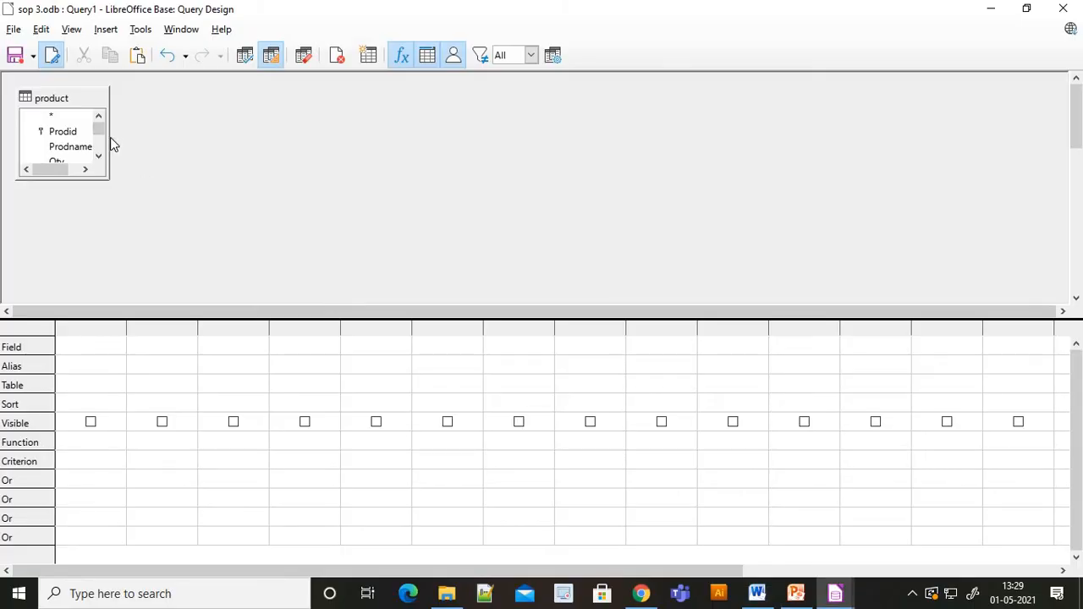
{"action": "left_click_drag", "start_coordinate": [110, 137], "coordinate": [174, 148]}
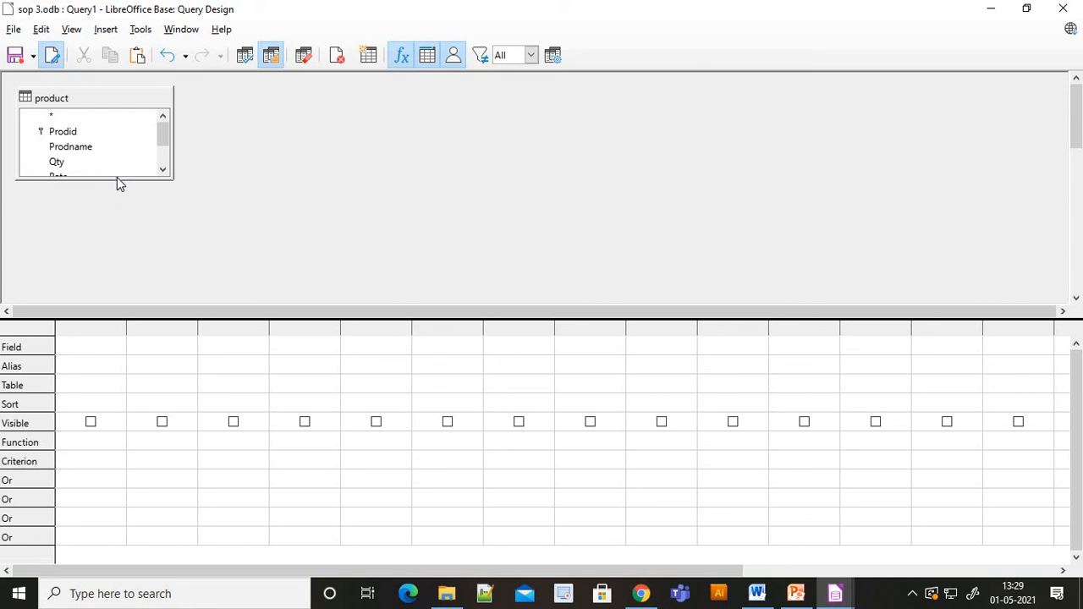
{"action": "left_click_drag", "start_coordinate": [117, 177], "coordinate": [131, 257]}
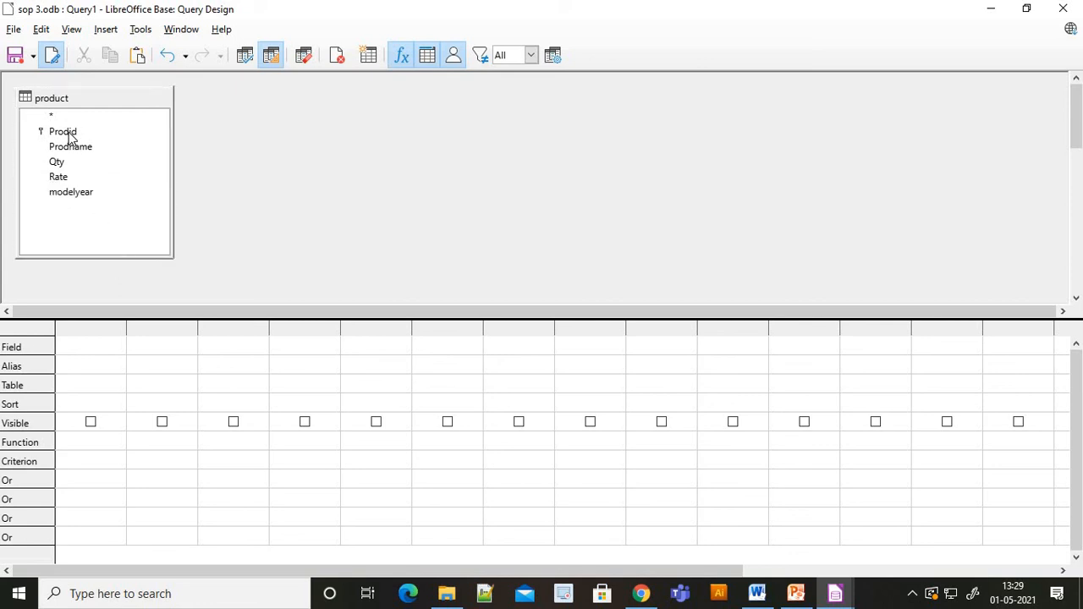
{"action": "double_click", "coordinate": [68, 134]}
{"action": "double_click", "coordinate": [68, 149]}
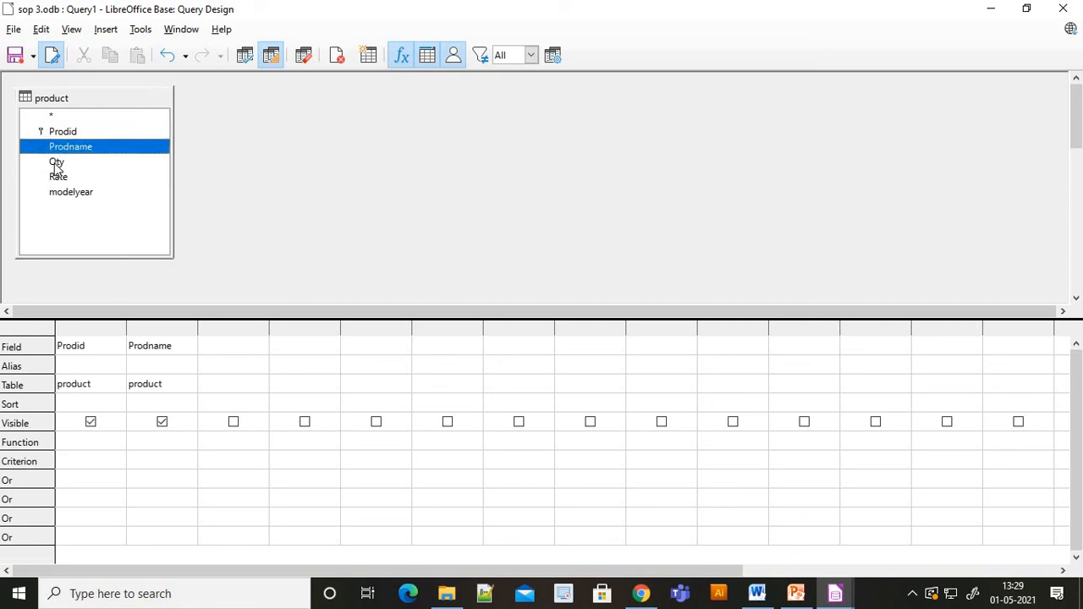
{"action": "double_click", "coordinate": [57, 162]}
{"action": "double_click", "coordinate": [57, 177]}
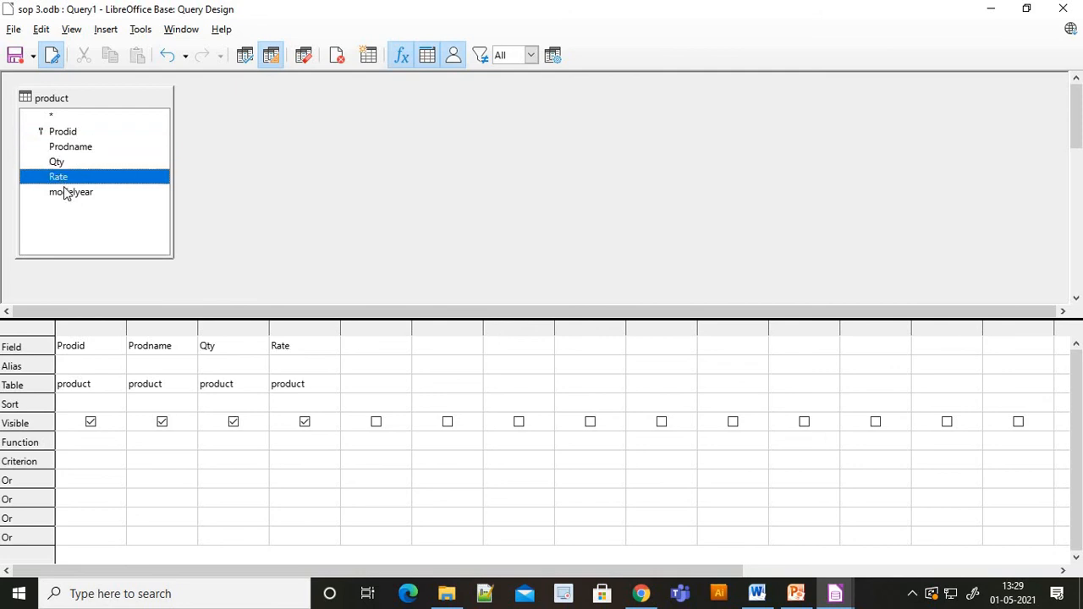
{"action": "double_click", "coordinate": [68, 192]}
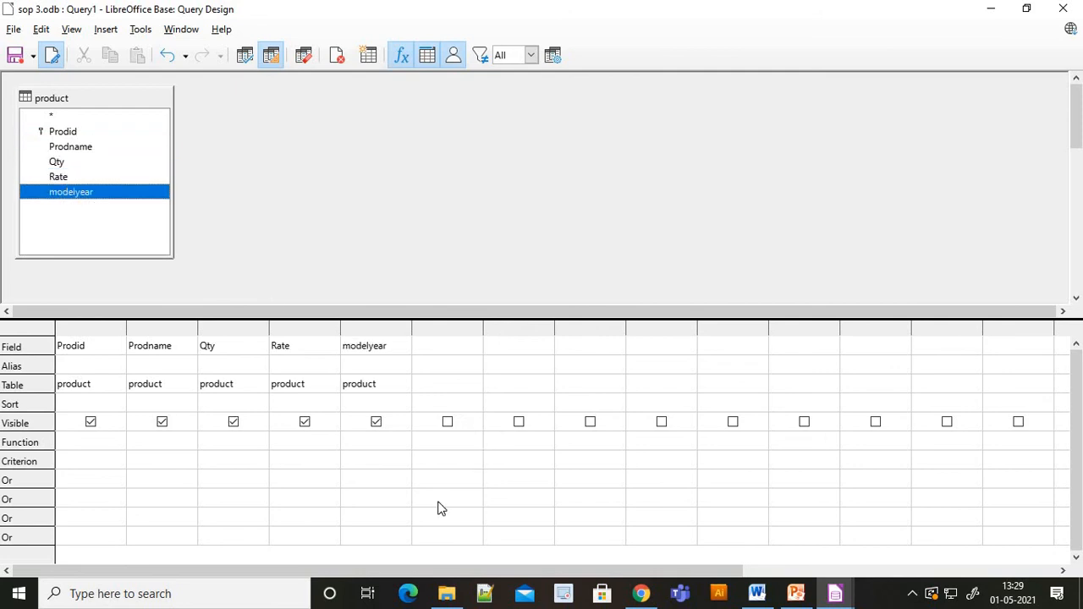
Read the section (iv) formula and alias instructions in the Word document, and return to the empty sixth column of the query design
{"action": "key", "text": "alt+Tab"}
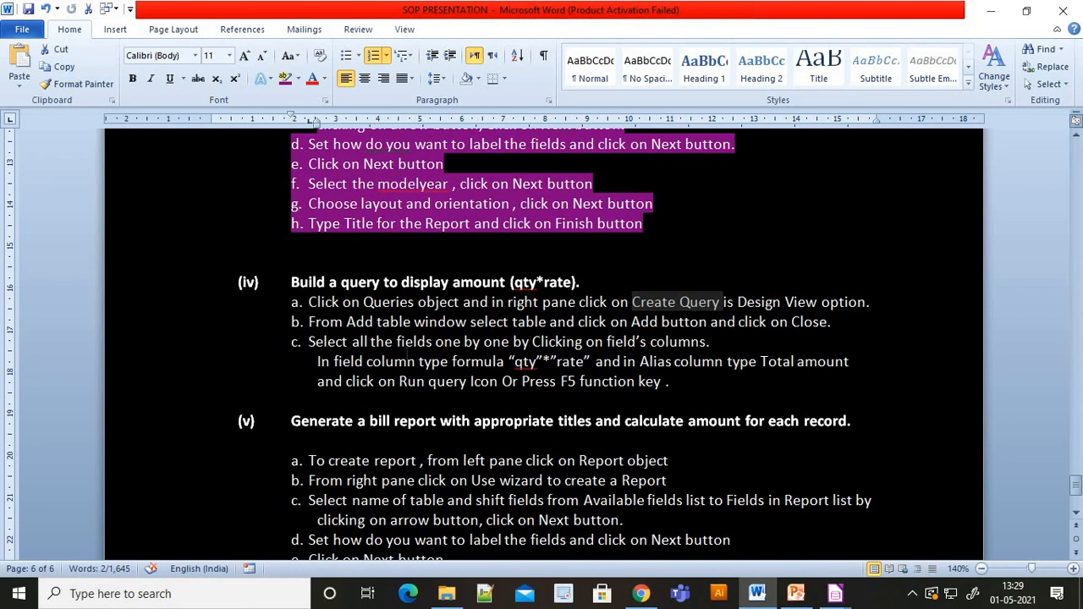
{"action": "scroll", "coordinate": [403, 361], "scroll_direction": "down", "scroll_amount": 1}
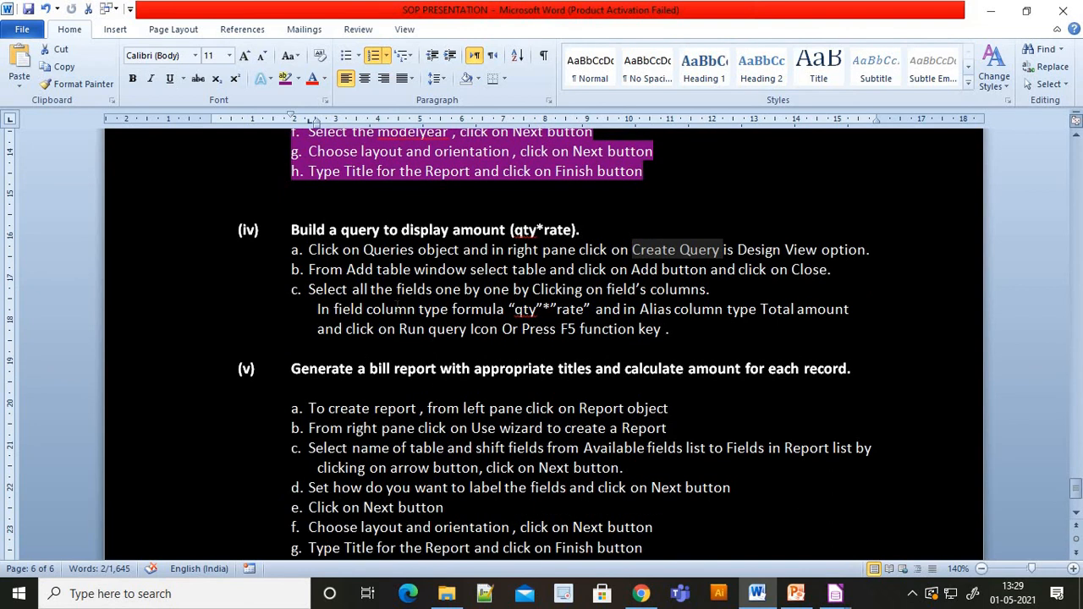
{"action": "left_click", "coordinate": [364, 289]}
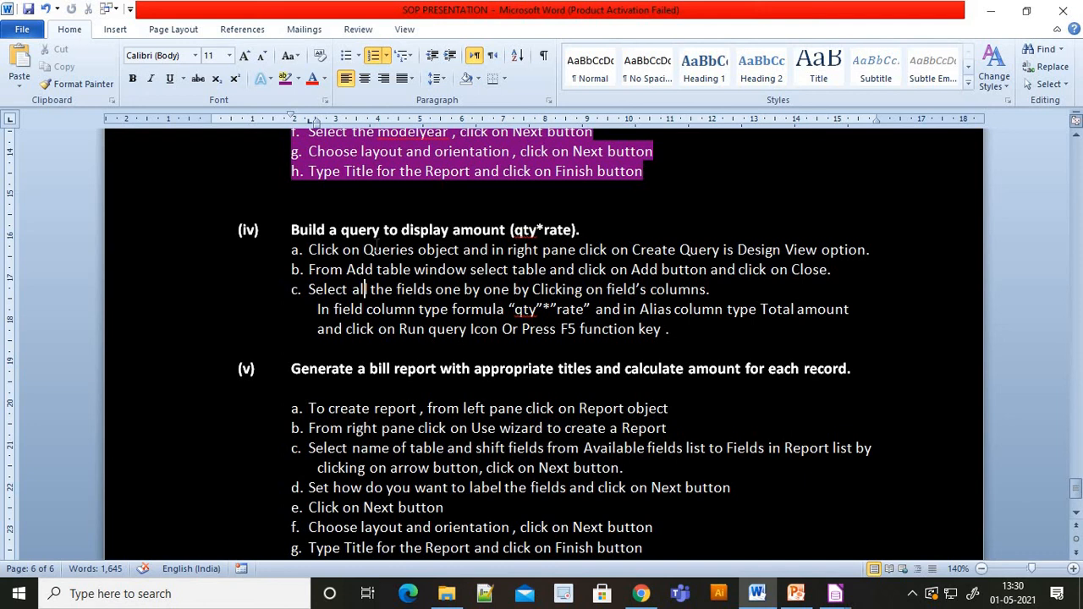
{"action": "key", "text": "alt+Tab"}
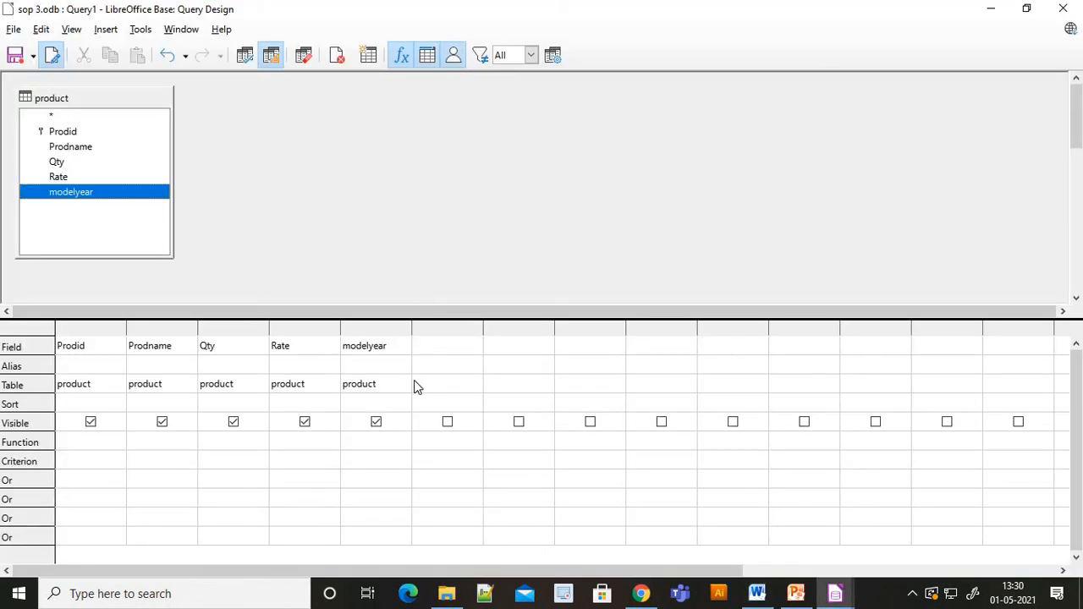
{"action": "left_click", "coordinate": [433, 347]}
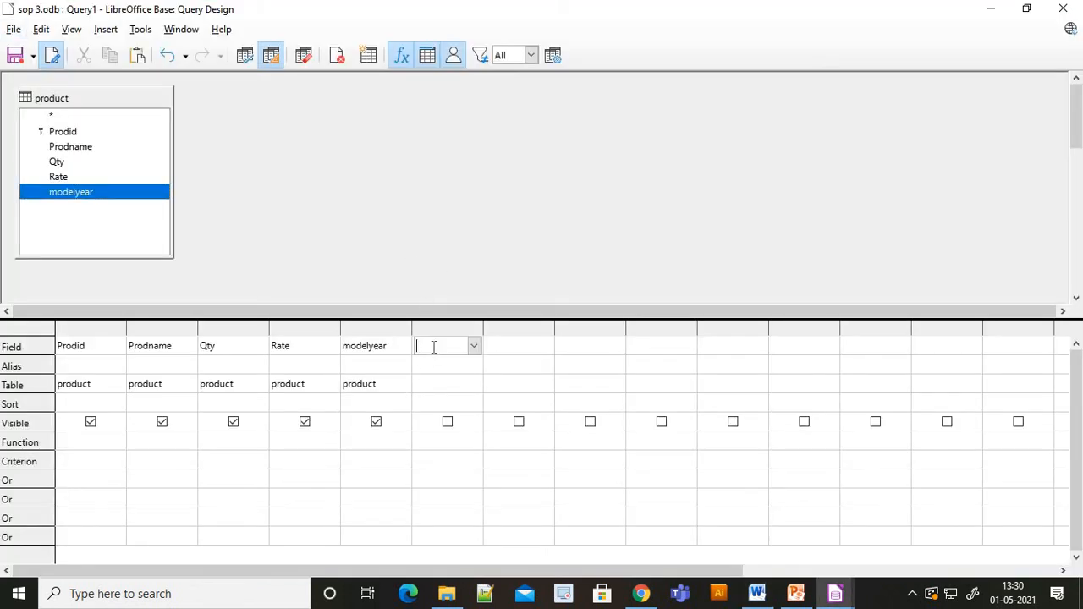
{"action": "key", "text": "alt+Tab"}
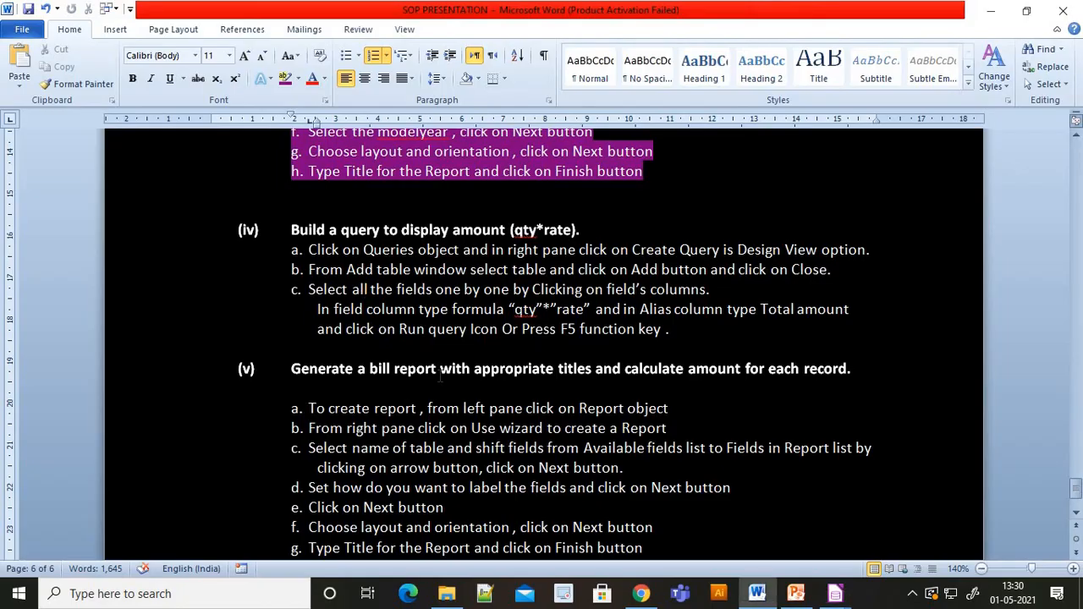
{"action": "key", "text": "alt+Tab"}
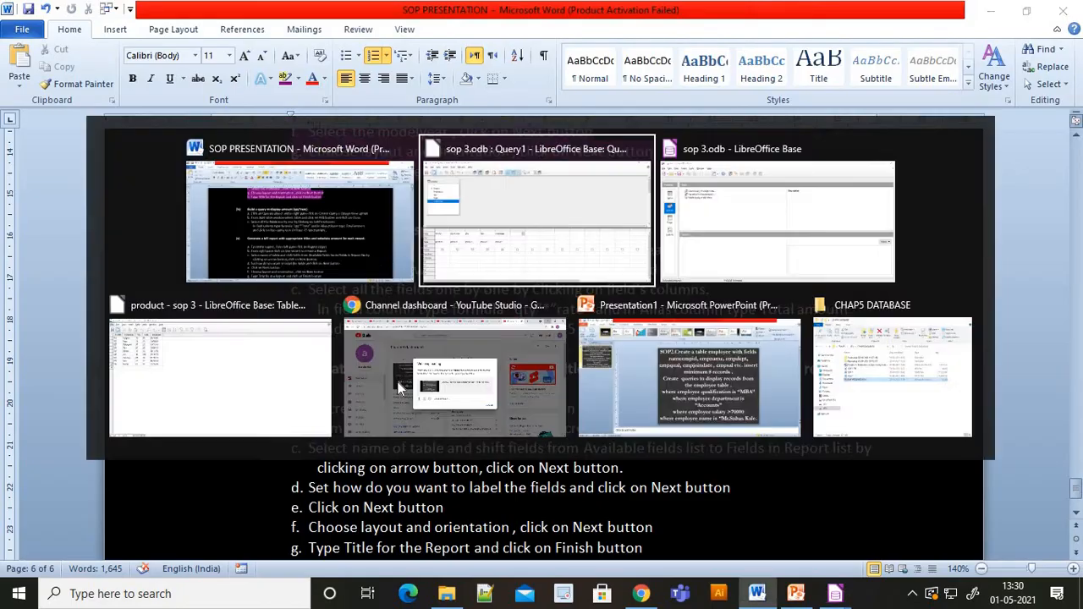
{"action": "key", "text": "alt+Tab"}
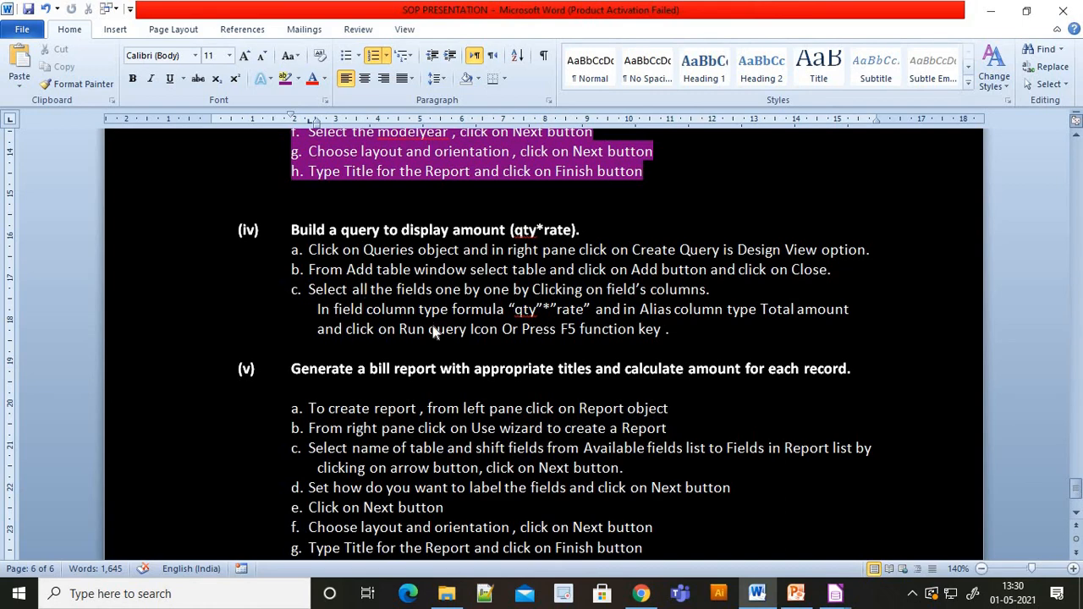
{"action": "key", "text": "alt+Tab"}
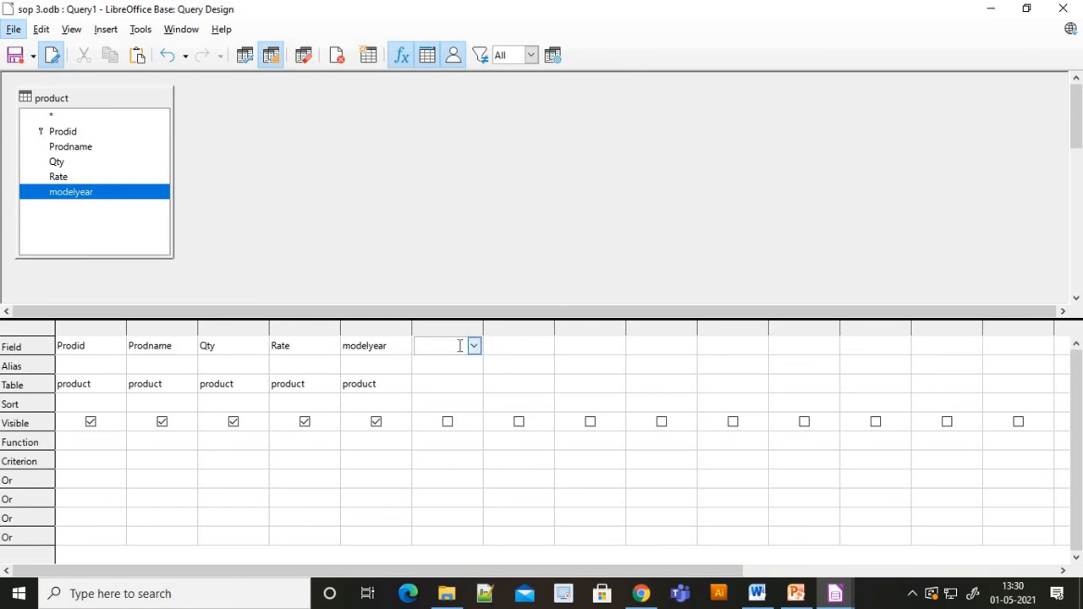
Enter the formula "Qty"*"Rate" as the field of the column after modelyear
{"action": "left_click", "coordinate": [448, 342]}
{"action": "type", "text": "*"}
{"action": "left_click", "coordinate": [217, 347]}
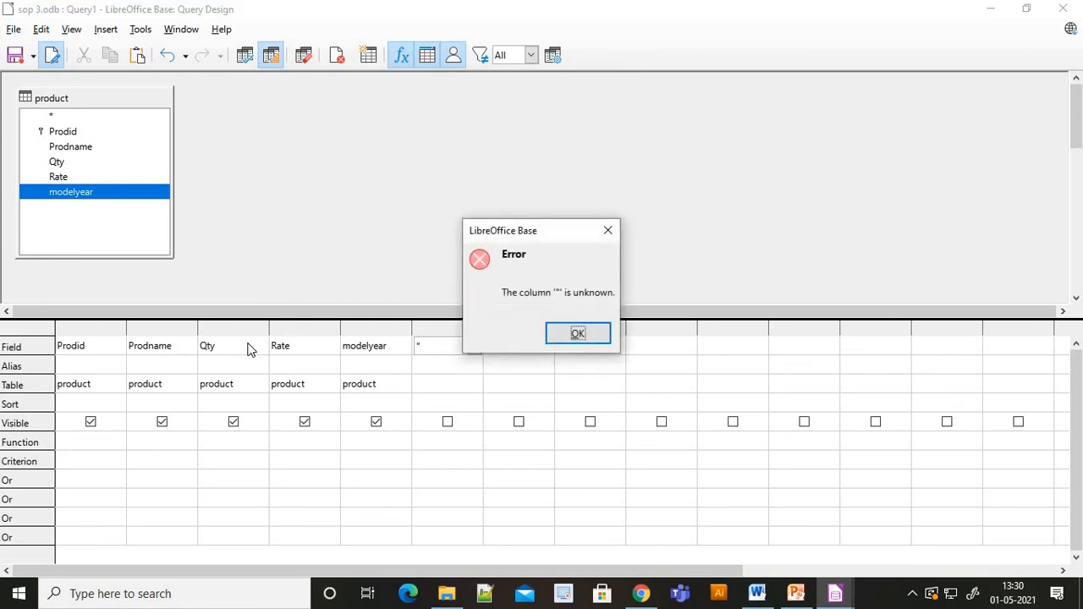
{"action": "left_click", "coordinate": [605, 230]}
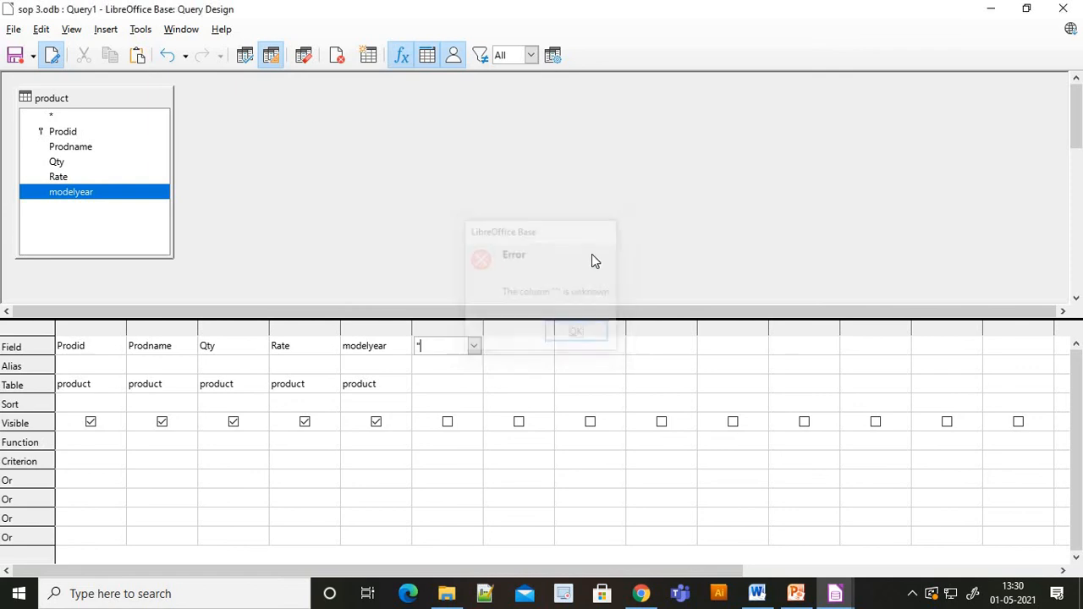
{"action": "left_click", "coordinate": [430, 346]}
{"action": "type", "text": "\""}
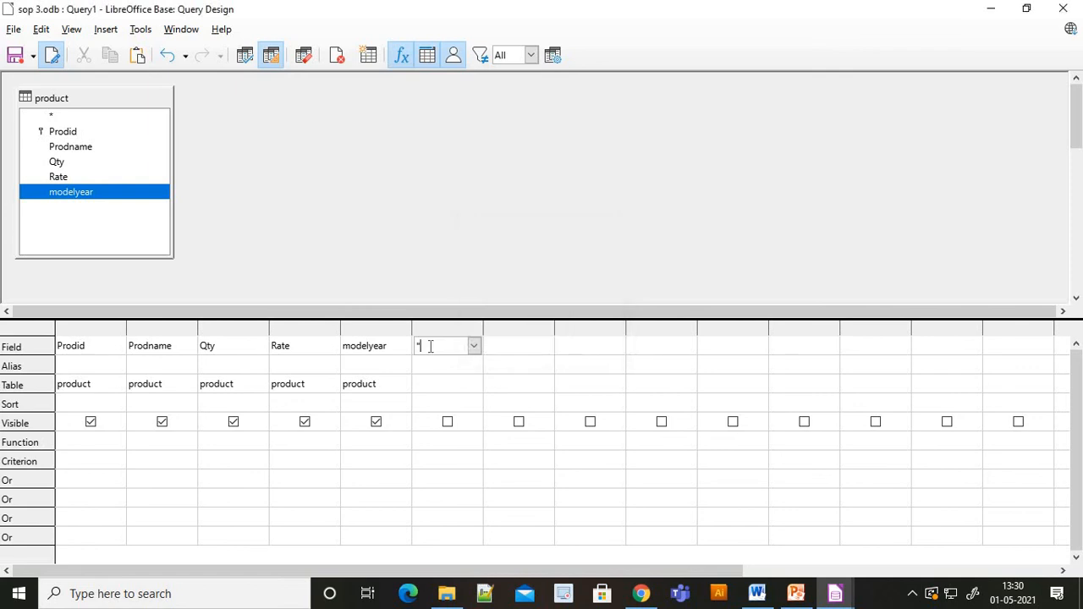
{"action": "type", "text": "Qty\"*\"Rate\""}
Check the alias instruction in Word, set the formula column's alias to Total Amount, and run the query
{"action": "key", "text": "alt+Tab"}
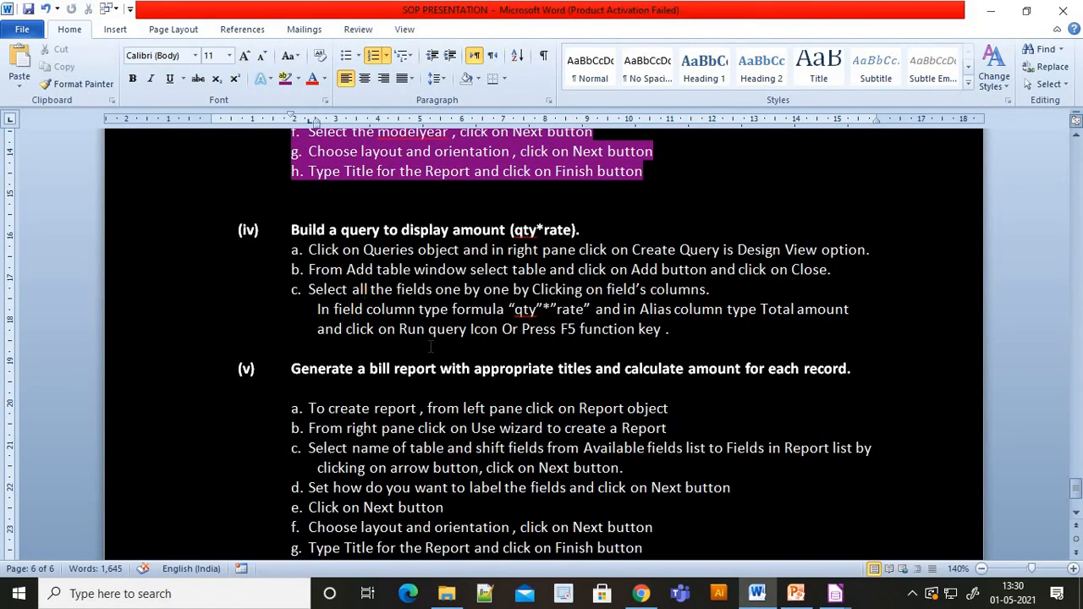
{"action": "key", "text": "alt+Tab"}
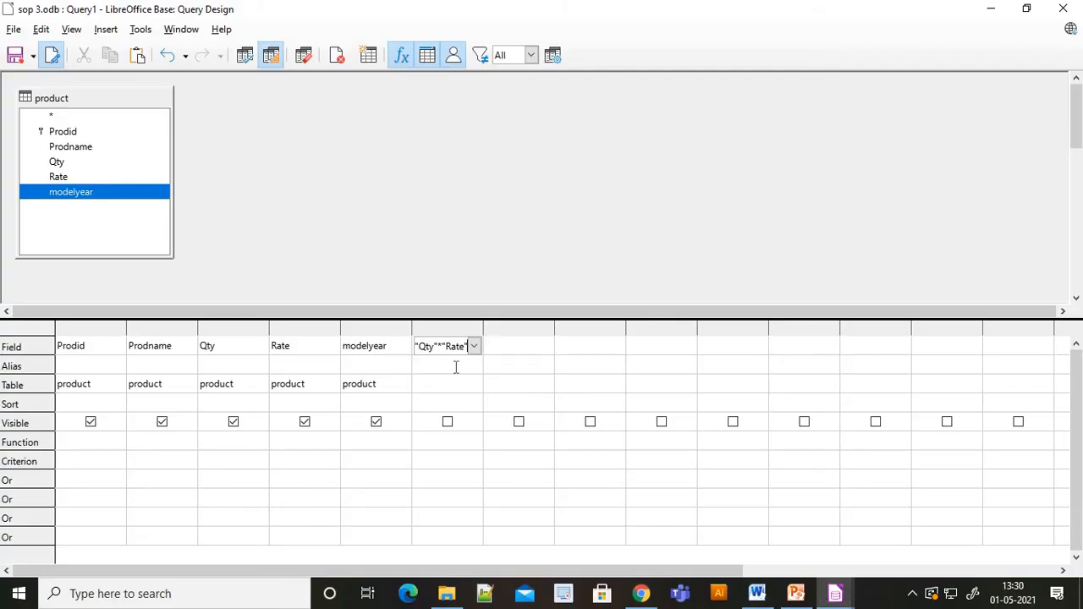
{"action": "left_click", "coordinate": [455, 366]}
{"action": "type", "text": "Total Amount"}
{"action": "key", "text": "F5"}
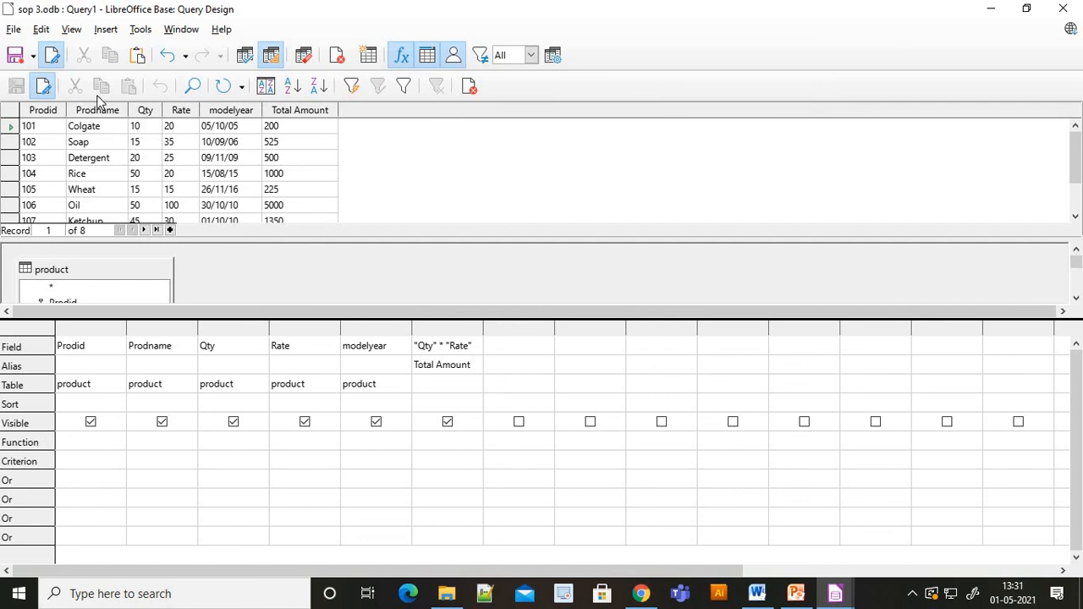
Save the query under the name Query1 and close the query design
{"action": "left_click", "coordinate": [13, 29]}
{"action": "left_click", "coordinate": [41, 138]}
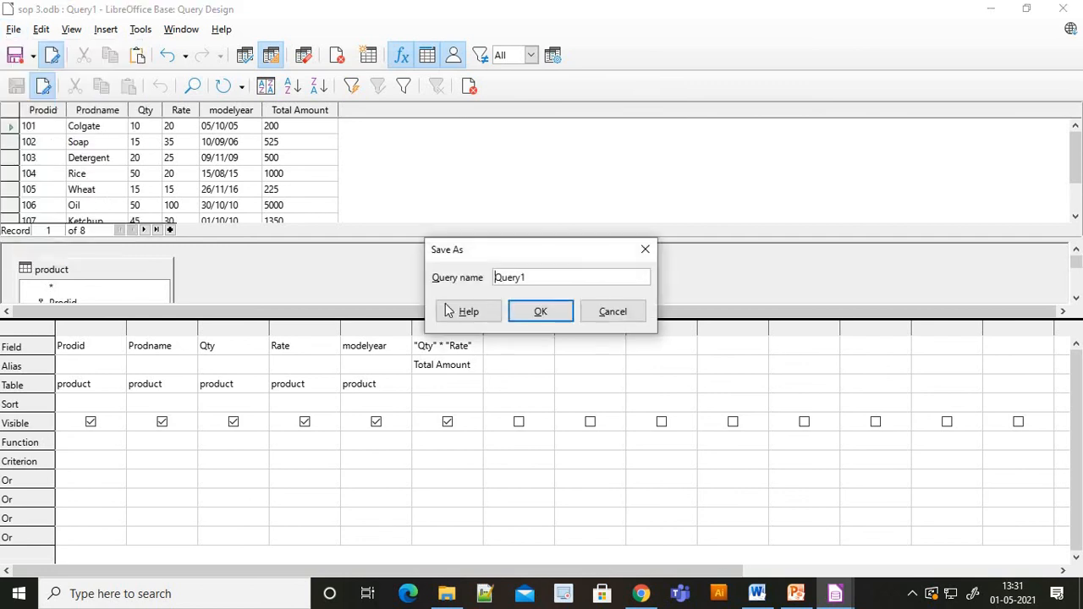
{"action": "left_click", "coordinate": [538, 313]}
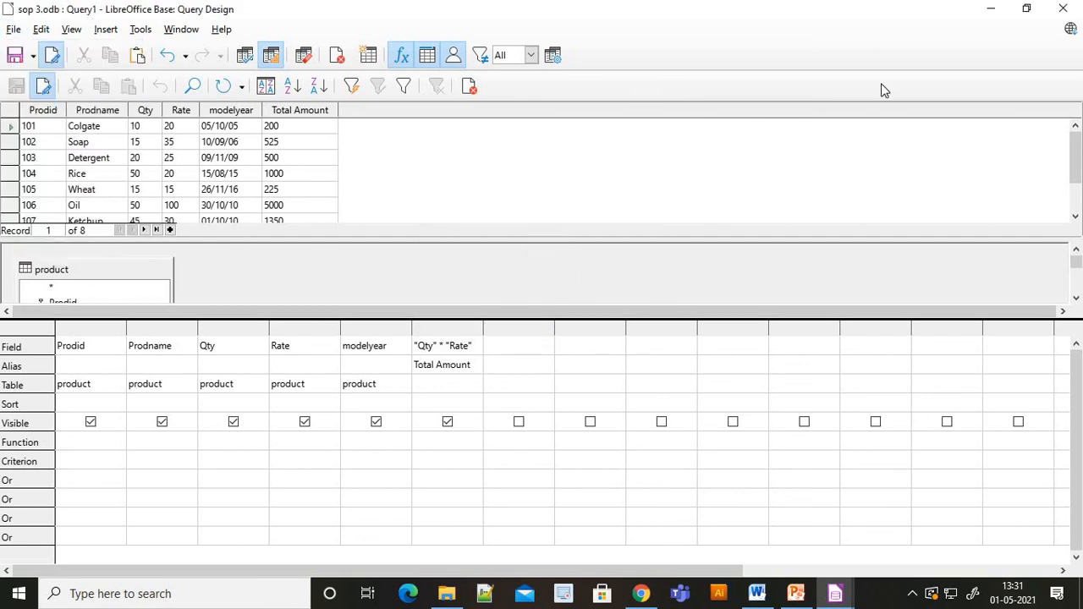
{"action": "left_click", "coordinate": [1063, 9]}
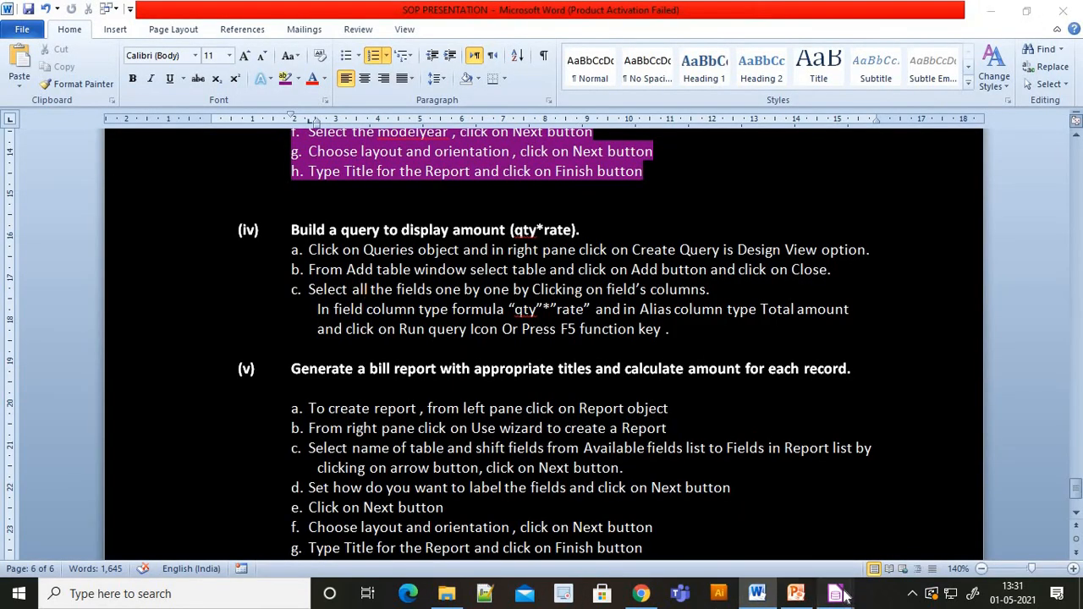
Try to close the product table's data view, and show the reports in the sop 3 database window
{"action": "mouse_move", "coordinate": [842, 597]}
{"action": "left_click", "coordinate": [885, 557]}
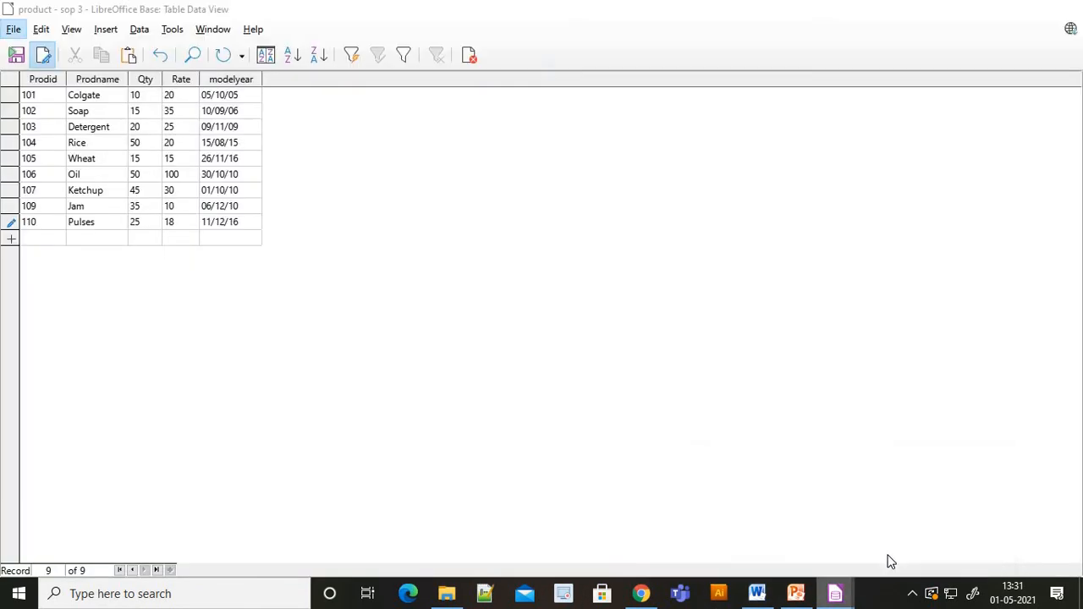
{"action": "left_click", "coordinate": [1063, 8]}
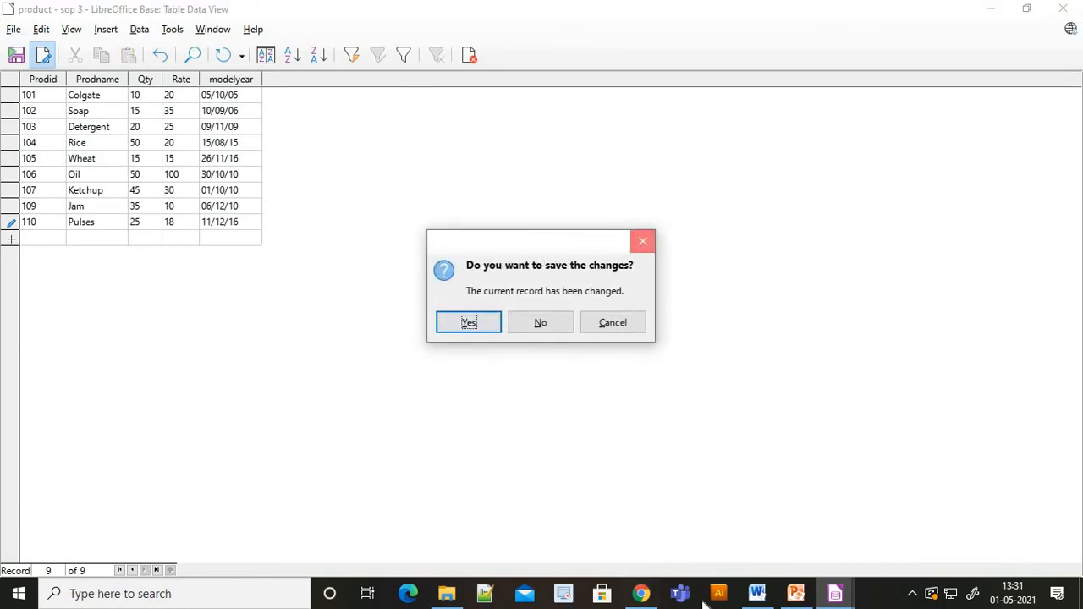
{"action": "mouse_move", "coordinate": [835, 594]}
{"action": "left_click", "coordinate": [772, 560]}
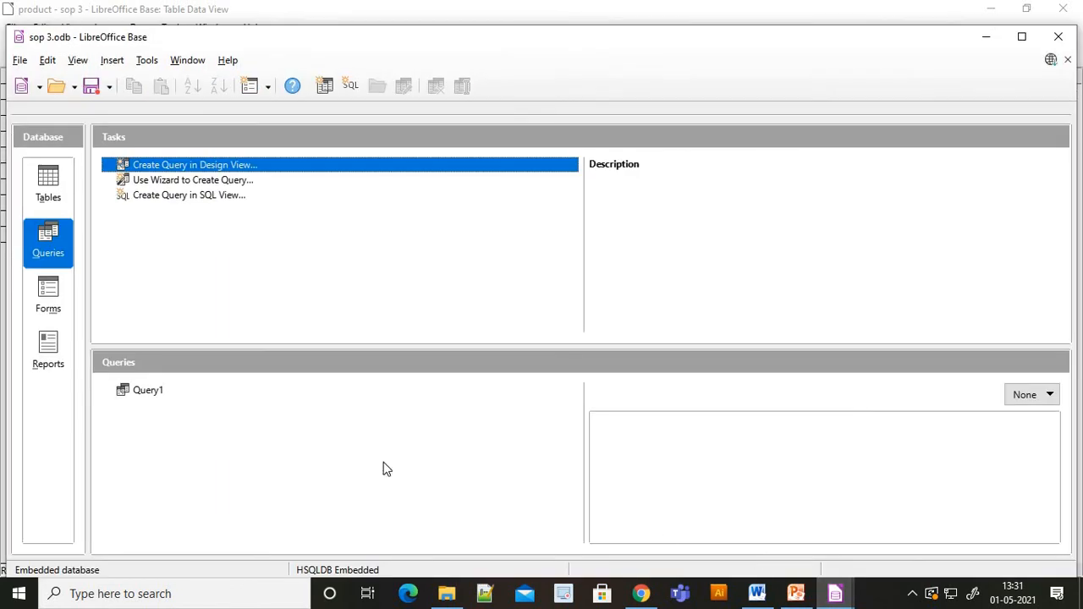
{"action": "left_click", "coordinate": [50, 349]}
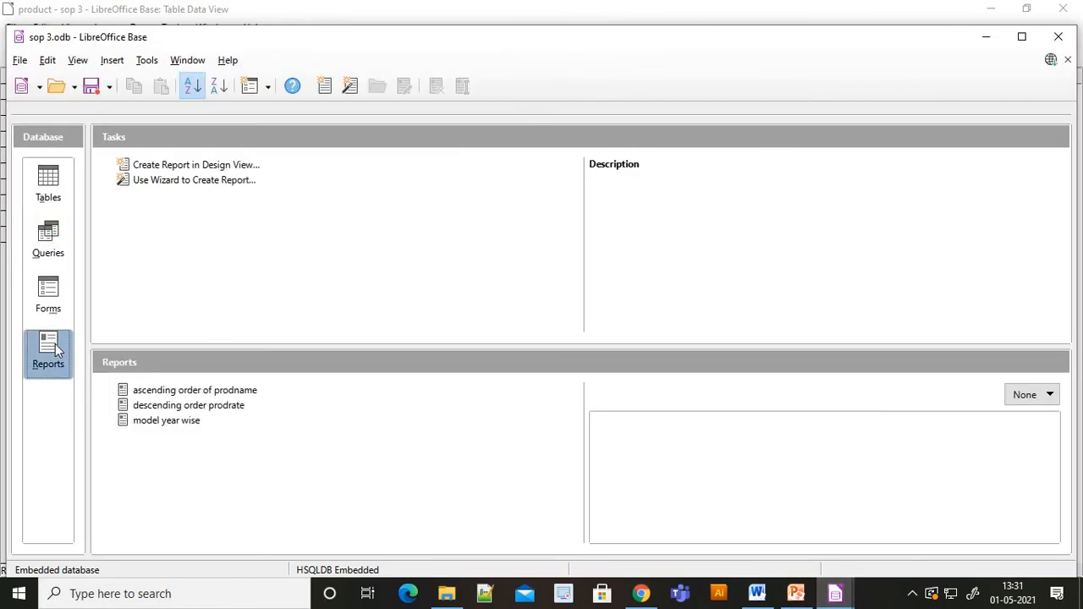
Switch to the Word document and highlight the section (iv) query instructions in purple
{"action": "left_click", "coordinate": [757, 594]}
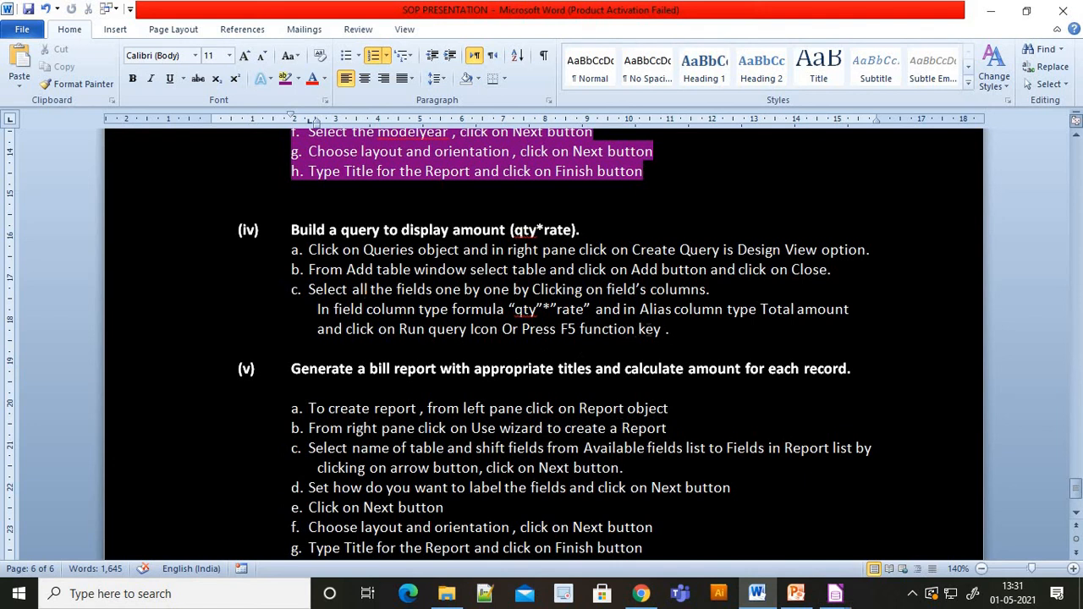
{"action": "left_click_drag", "start_coordinate": [670, 327], "coordinate": [293, 231]}
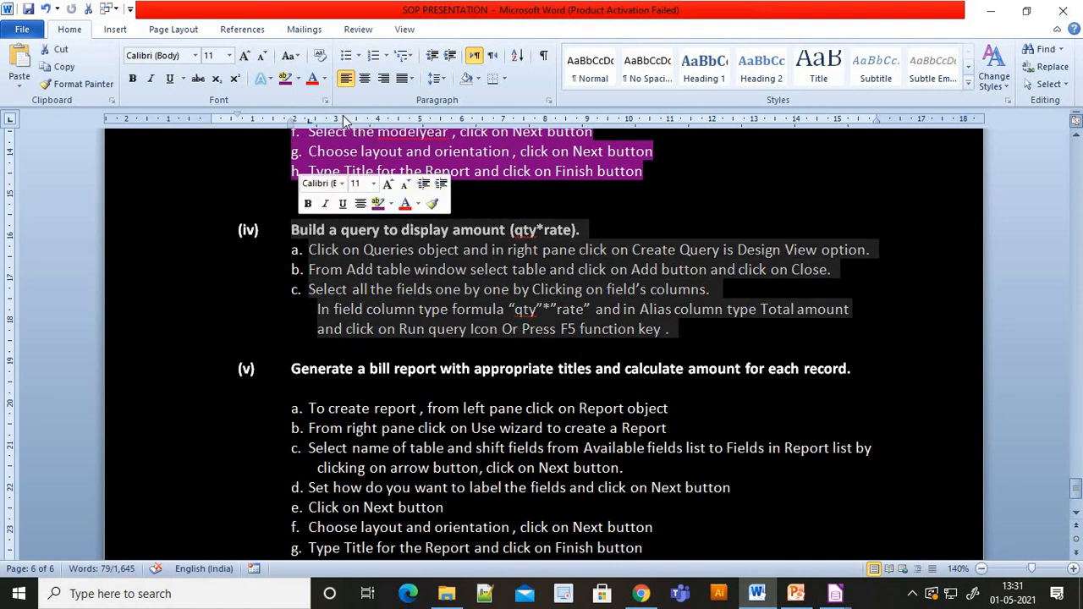
{"action": "left_click", "coordinate": [286, 82]}
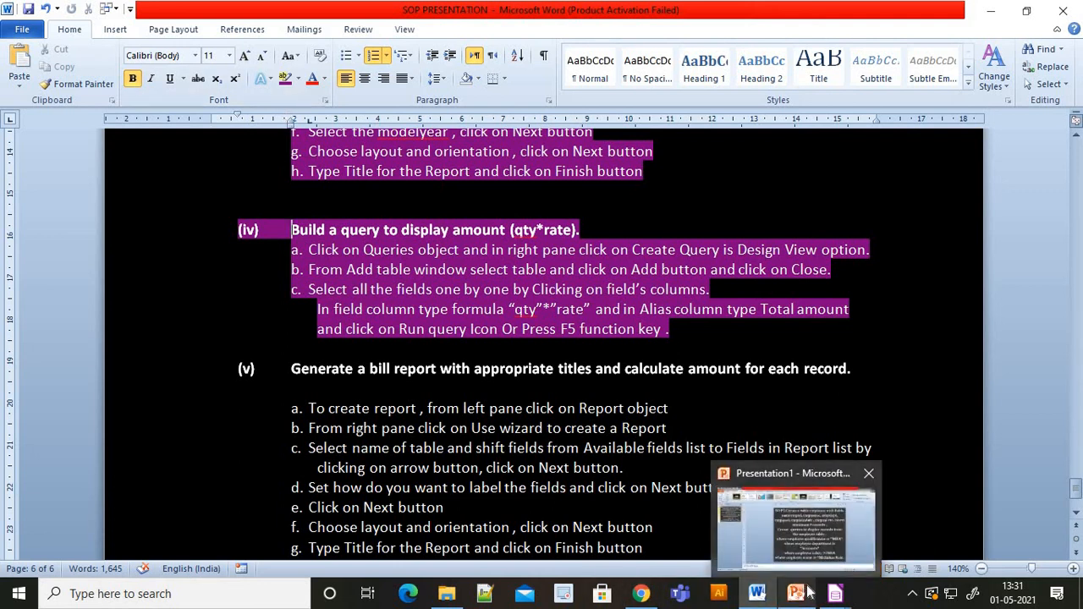
Switch to the sop 3 database in LibreOffice Base, start a report with the wizard, and include all fields of Query1
{"action": "mouse_move", "coordinate": [834, 597]}
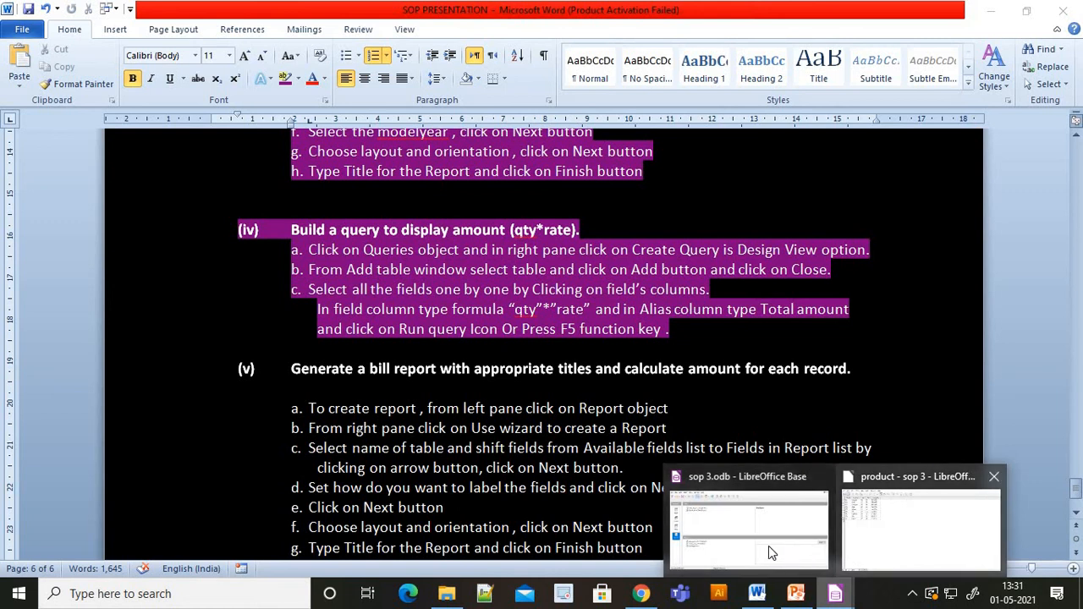
{"action": "left_click", "coordinate": [769, 546]}
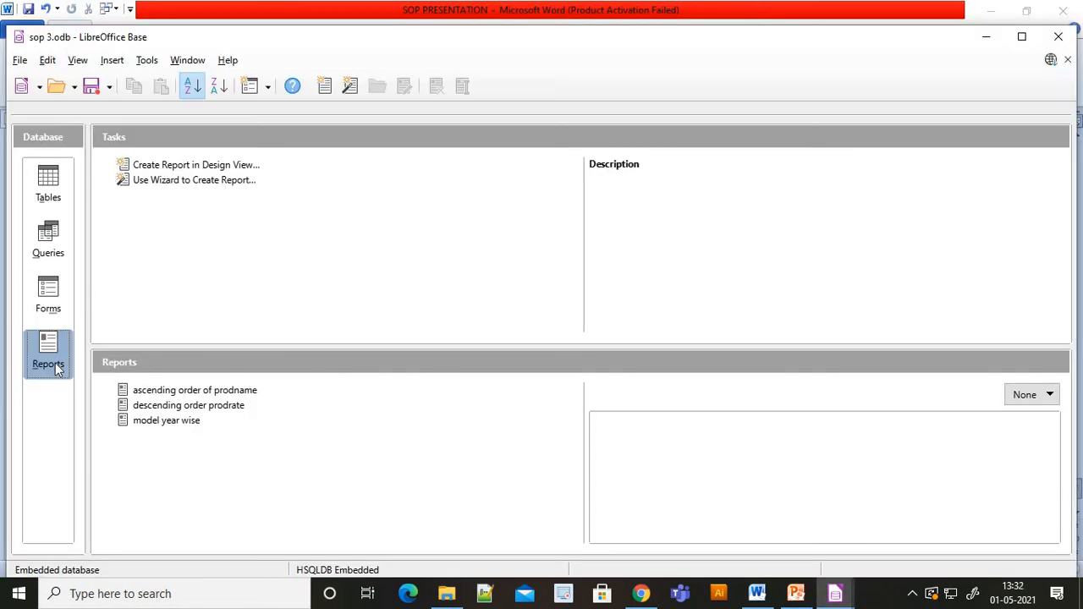
{"action": "left_click", "coordinate": [153, 181]}
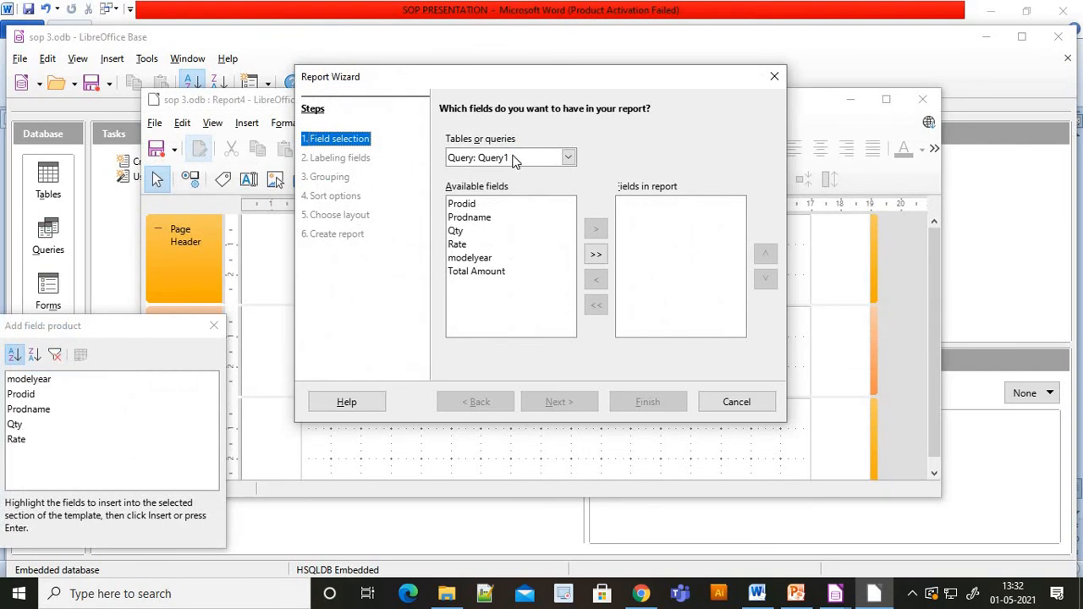
{"action": "left_click", "coordinate": [596, 254]}
{"action": "left_click", "coordinate": [569, 403]}
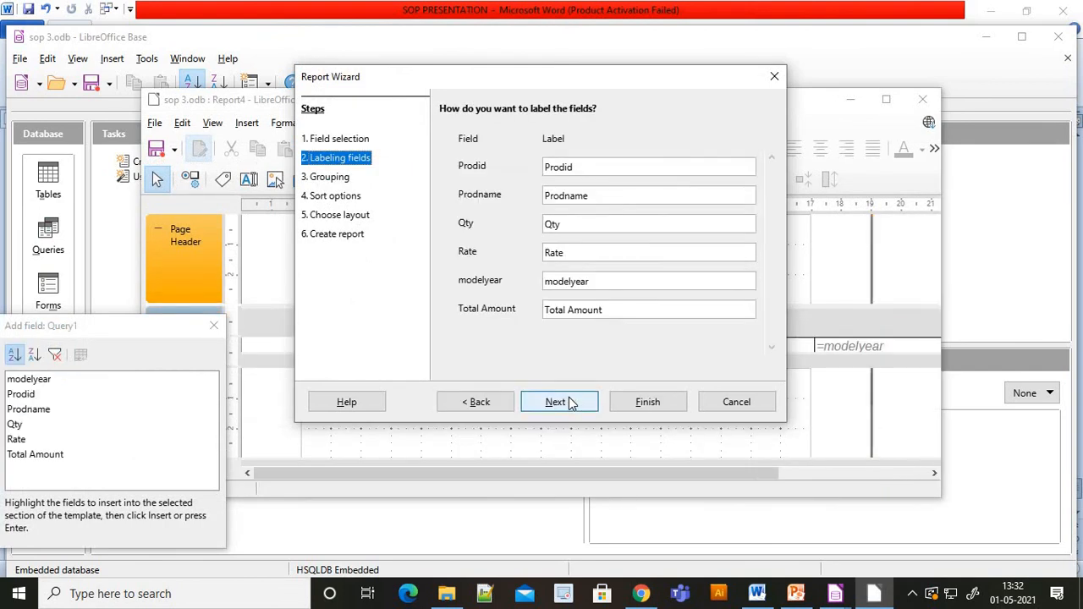
Create the Query1 report with default labels, no grouping, tabular layout and landscape orientation, and close the generated report
{"action": "left_click", "coordinate": [570, 403]}
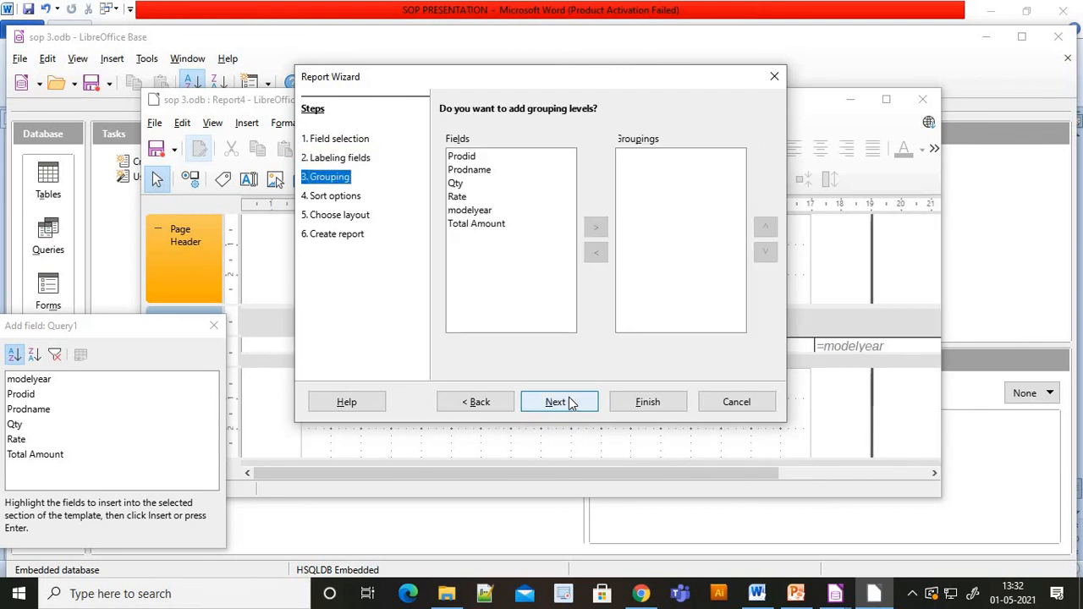
{"action": "left_click", "coordinate": [570, 403]}
{"action": "left_click", "coordinate": [570, 403]}
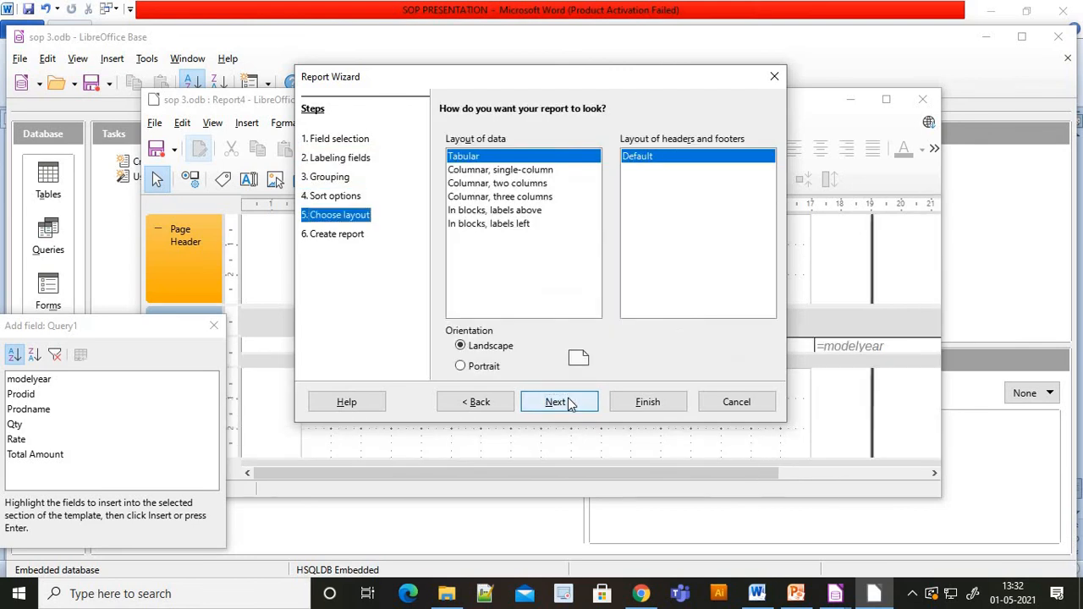
{"action": "left_click", "coordinate": [569, 403]}
{"action": "left_click", "coordinate": [636, 403]}
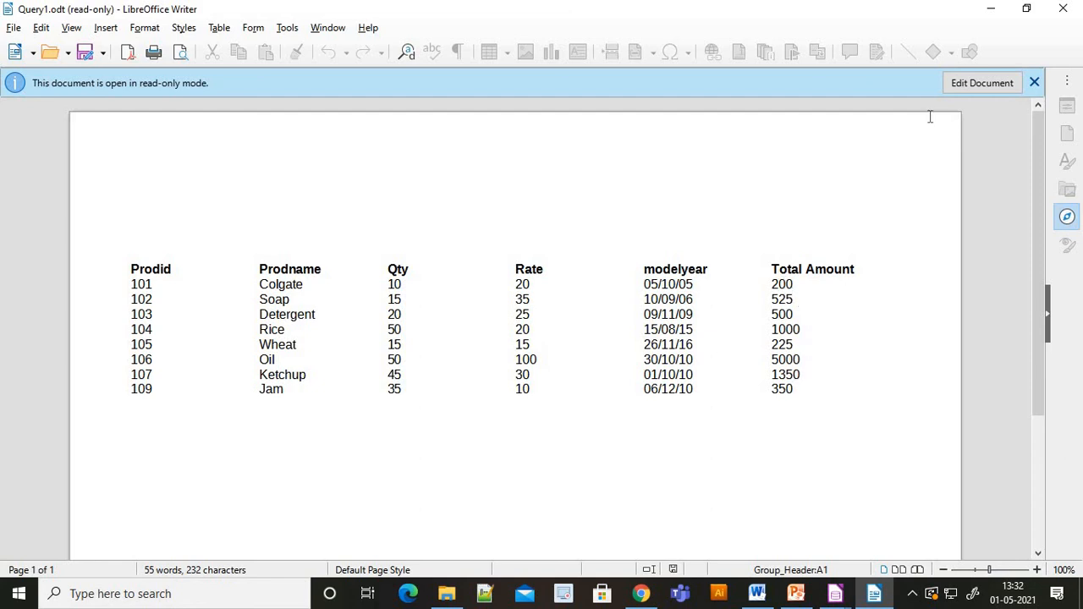
{"action": "left_click", "coordinate": [1037, 83]}
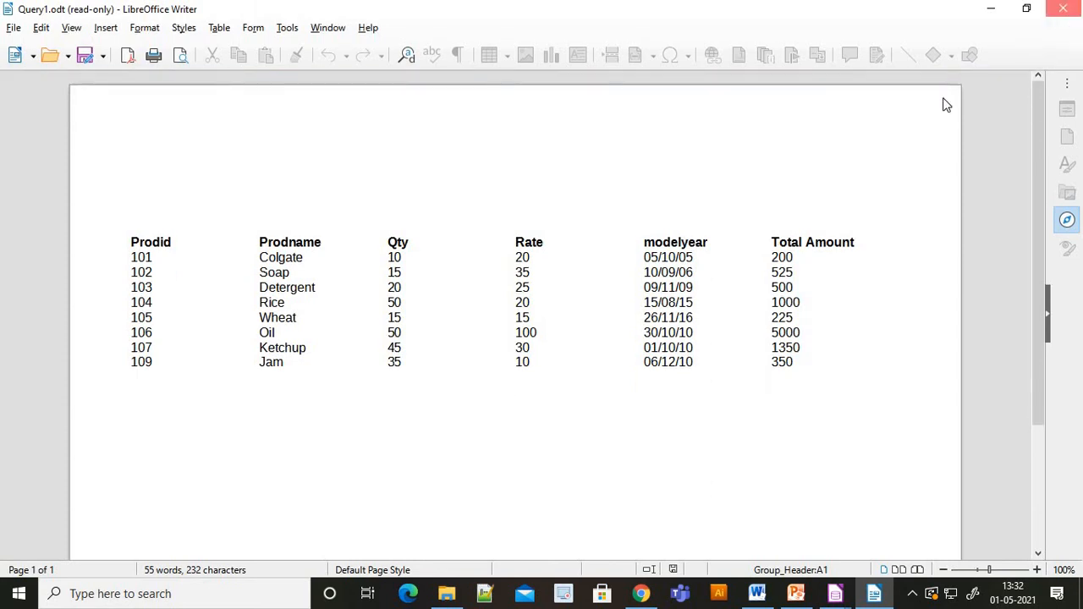
{"action": "left_click", "coordinate": [1063, 8]}
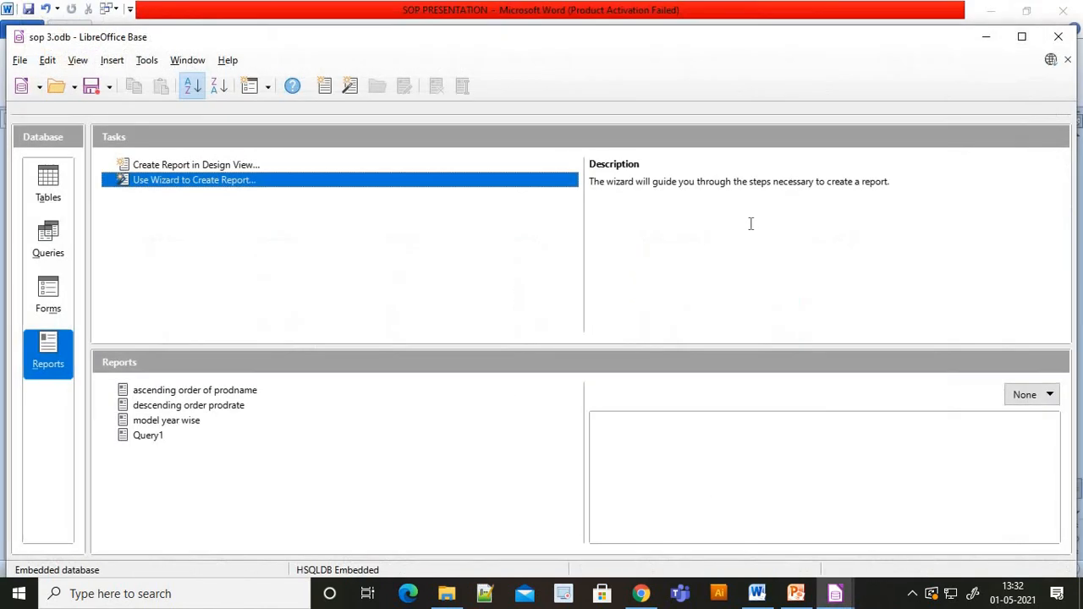
Switch to the Word document and review the section (v) bill report instructions, selecting steps a to c
{"action": "left_click", "coordinate": [756, 593]}
{"action": "scroll", "coordinate": [475, 357], "scroll_direction": "down", "scroll_amount": 1}
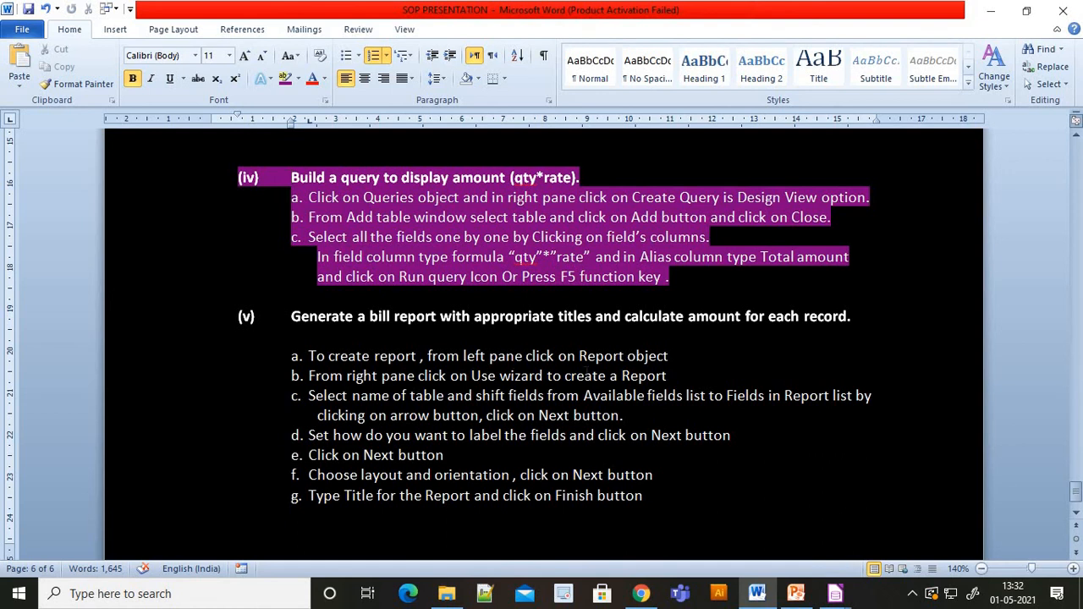
{"action": "scroll", "coordinate": [533, 384], "scroll_direction": "down", "scroll_amount": 1}
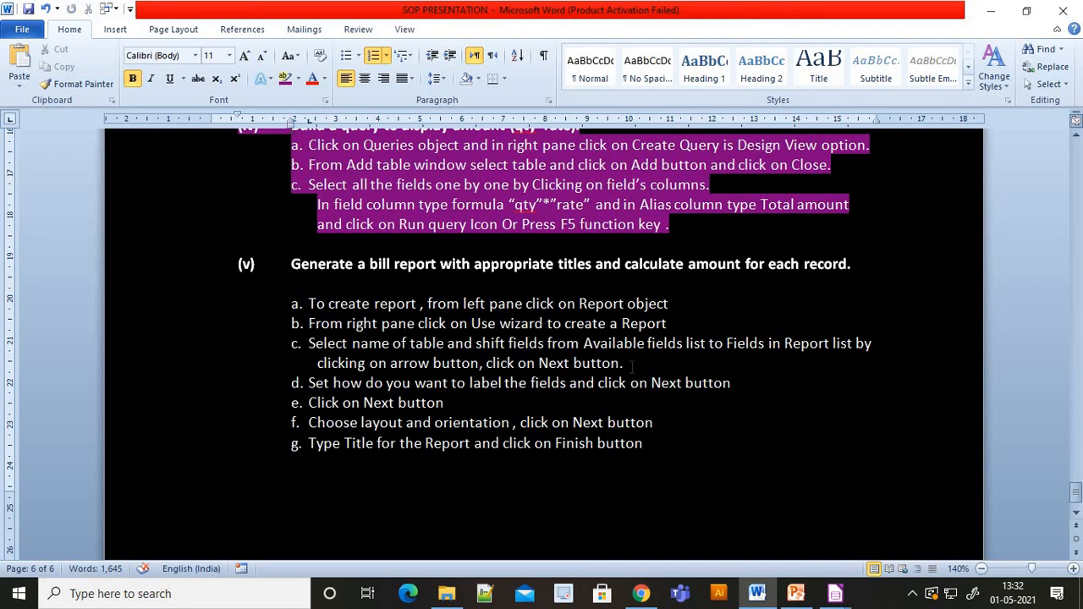
{"action": "left_click_drag", "start_coordinate": [623, 362], "coordinate": [329, 303]}
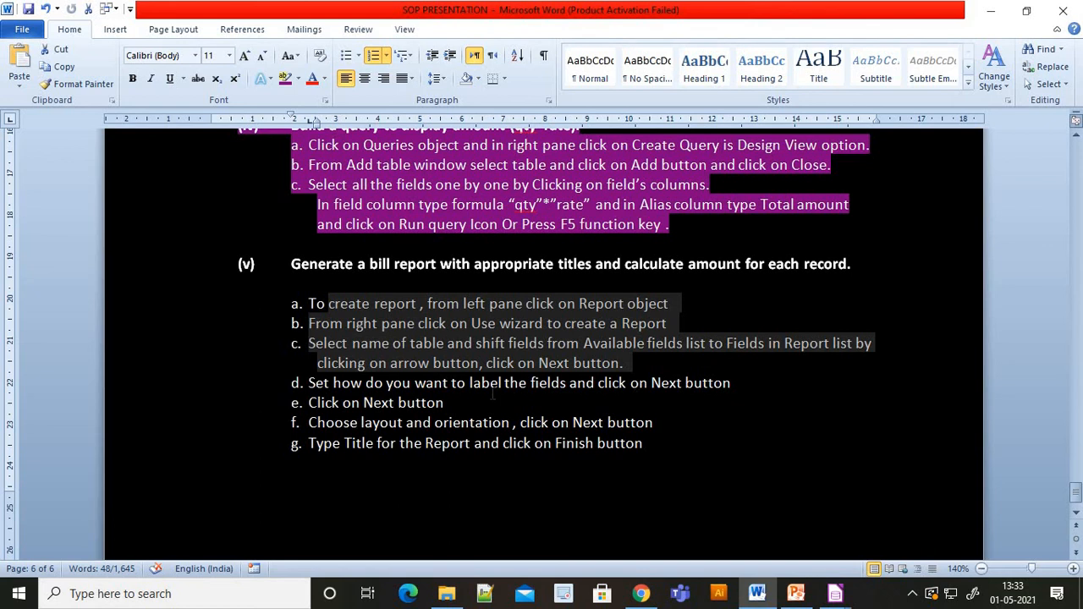
{"action": "scroll", "coordinate": [468, 400], "scroll_direction": "down", "scroll_amount": 1}
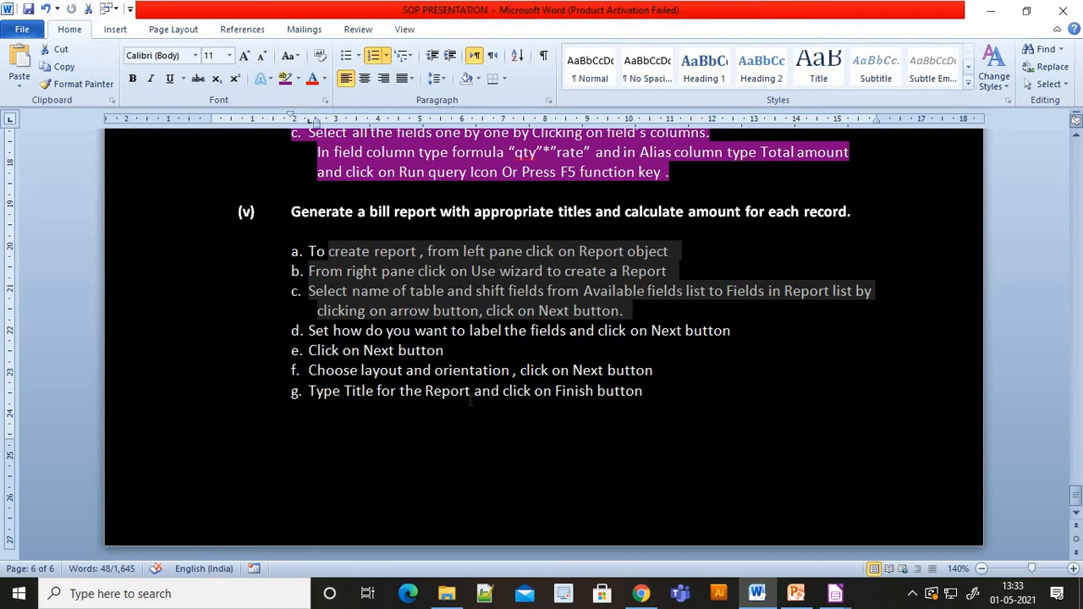
Switch back to the sop 3 database in LibreOffice Base, start another report with the wizard, and add all Query1 fields
{"action": "left_click", "coordinate": [829, 594]}
{"action": "left_click", "coordinate": [794, 560]}
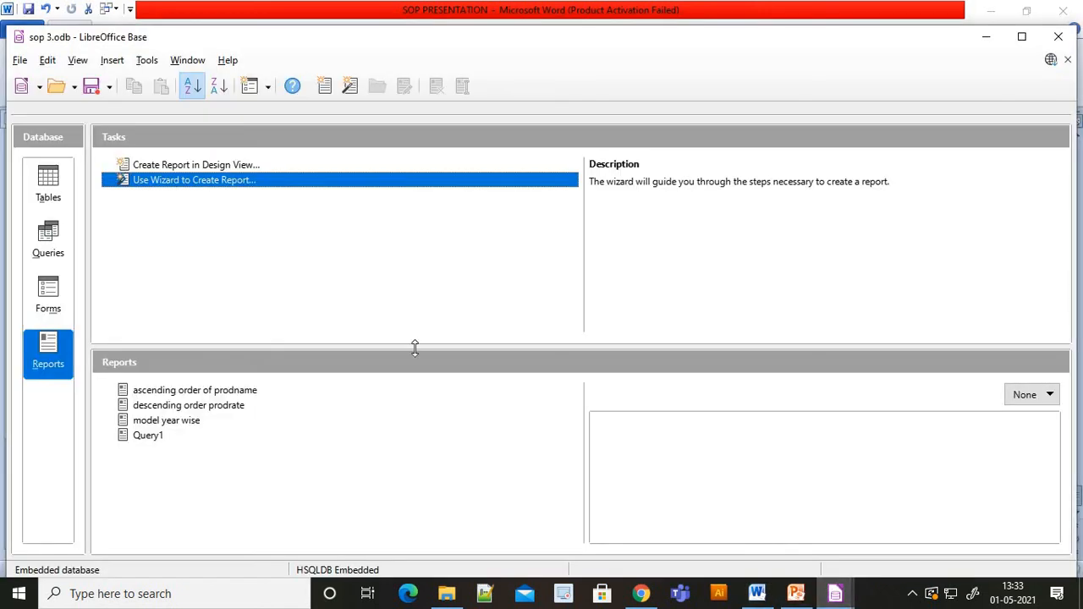
{"action": "left_click", "coordinate": [34, 373]}
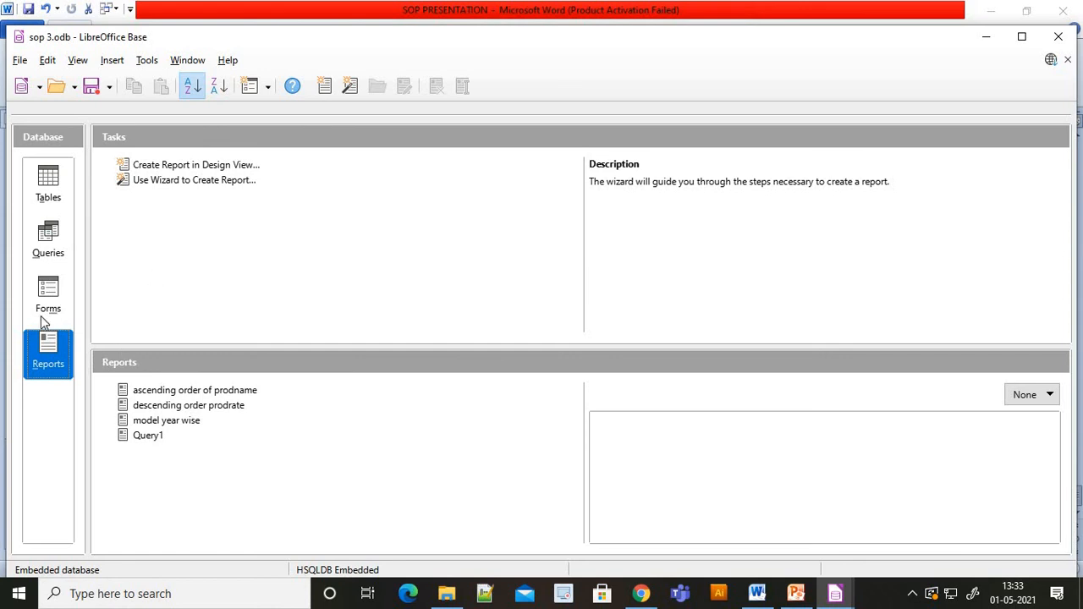
{"action": "left_click", "coordinate": [146, 182]}
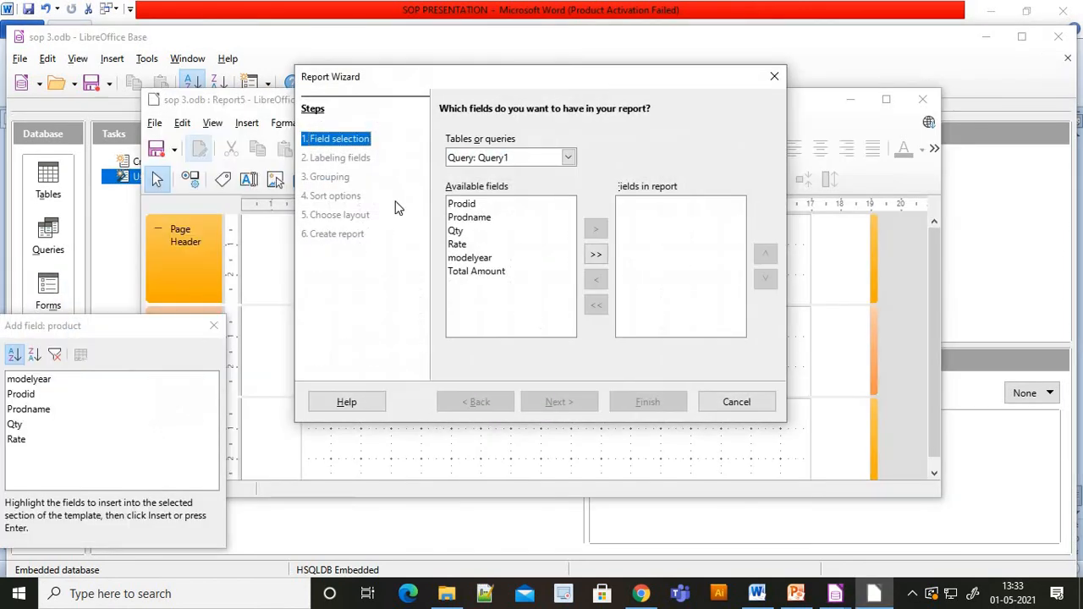
{"action": "left_click", "coordinate": [479, 205]}
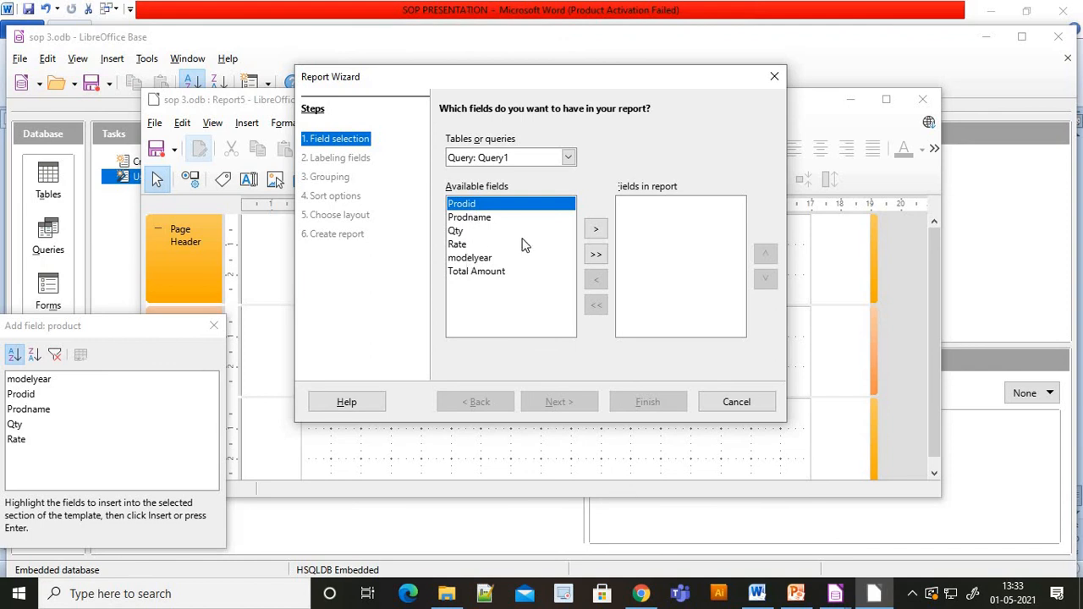
{"action": "left_click", "coordinate": [596, 254]}
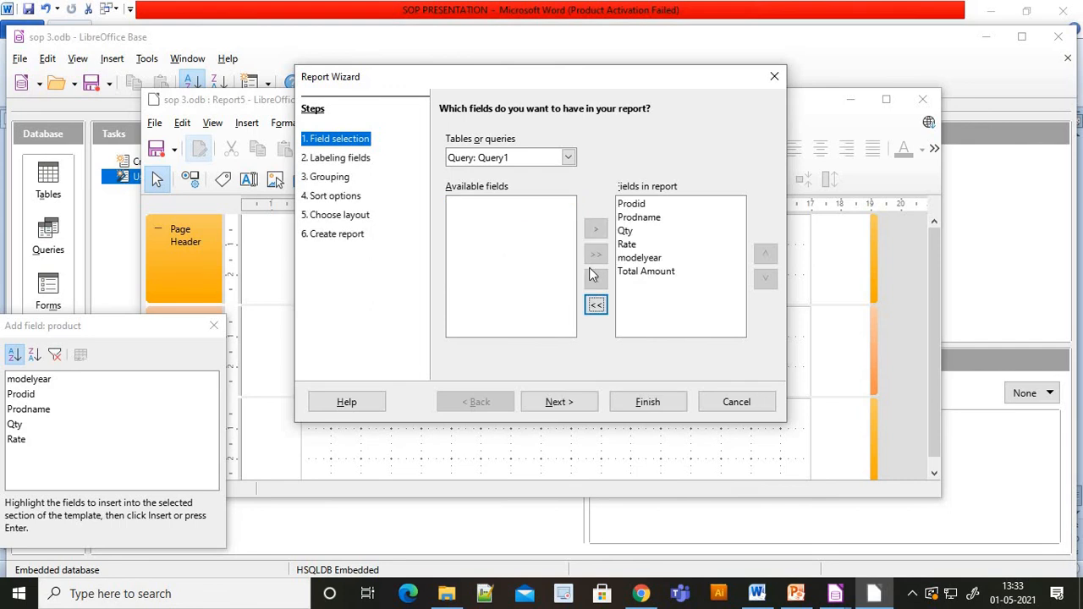
Keep the default field labels and group the report by Prodid and then by Prodname
{"action": "left_click", "coordinate": [558, 403]}
{"action": "left_click", "coordinate": [559, 403]}
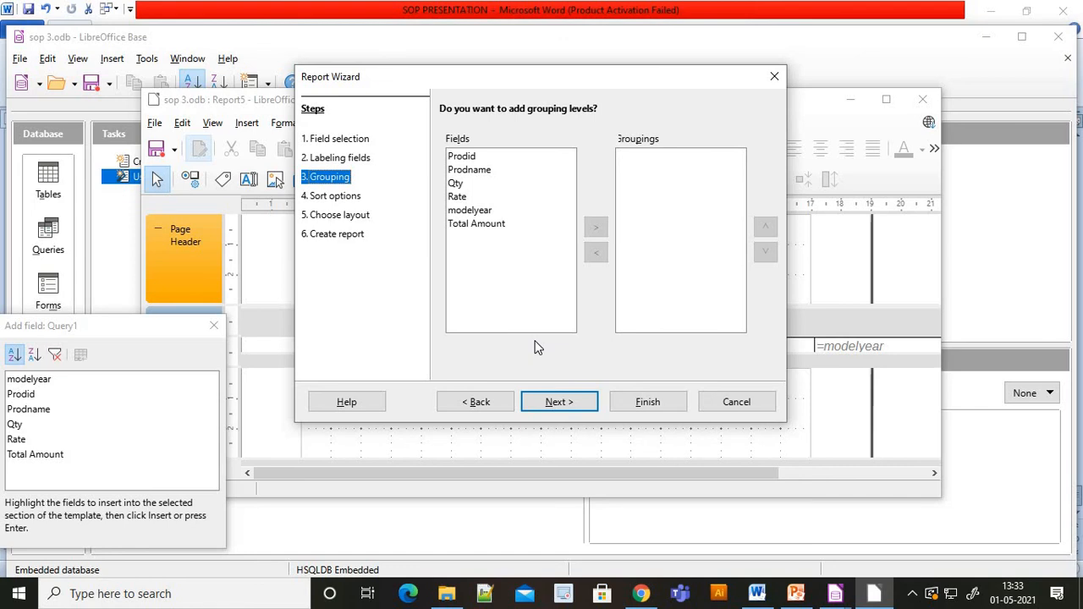
{"action": "left_click", "coordinate": [460, 156]}
{"action": "left_click", "coordinate": [596, 227]}
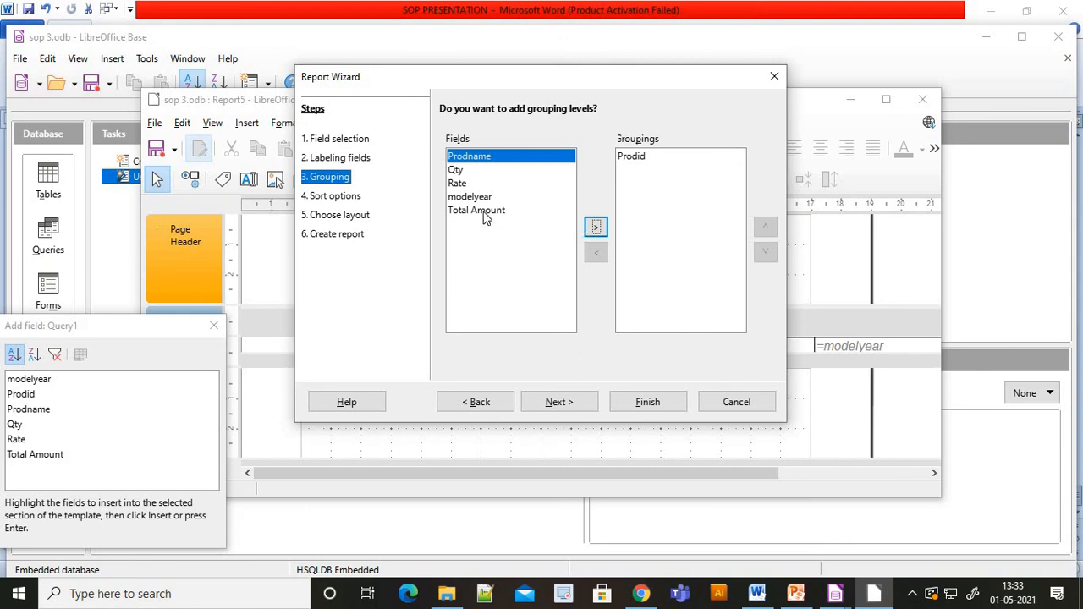
{"action": "left_click", "coordinate": [596, 227]}
Generate the grouped bill report with the default sorting, layout and title, and look through its records
{"action": "left_click", "coordinate": [558, 407]}
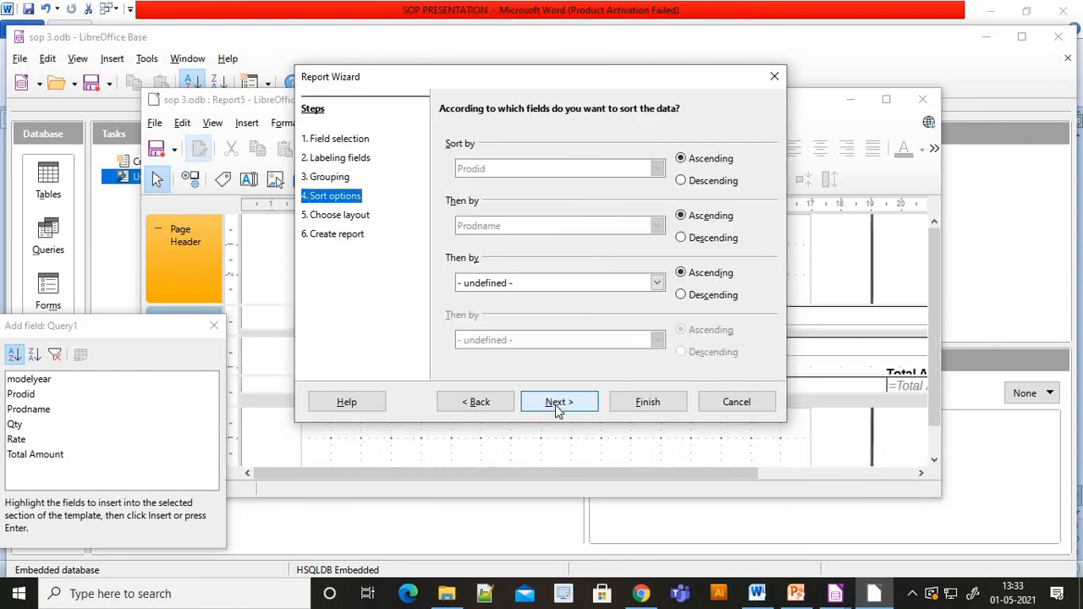
{"action": "left_click", "coordinate": [556, 405]}
{"action": "left_click", "coordinate": [555, 405]}
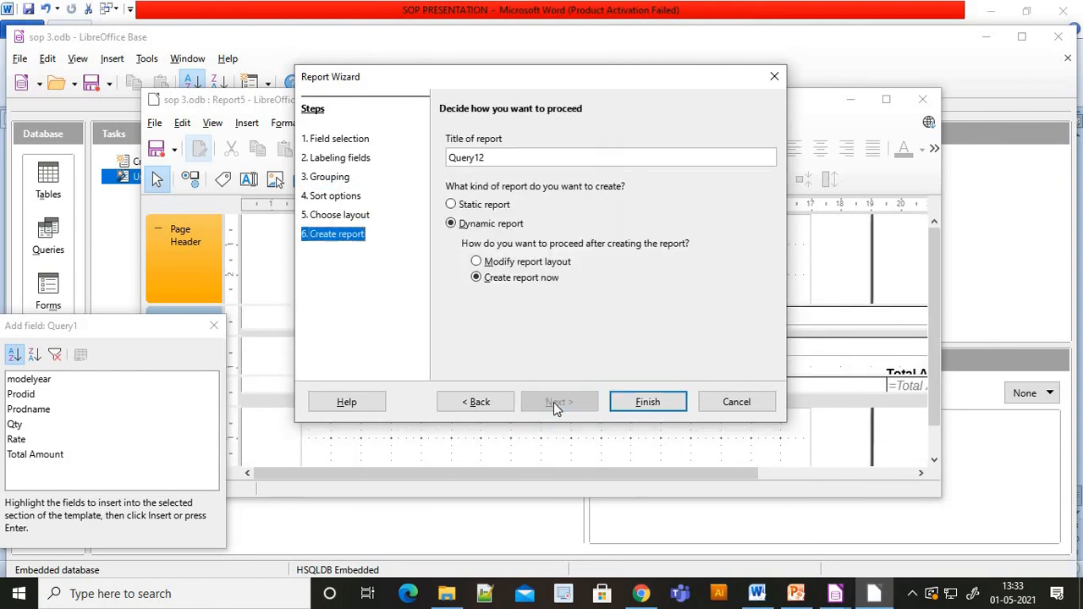
{"action": "left_click", "coordinate": [667, 405]}
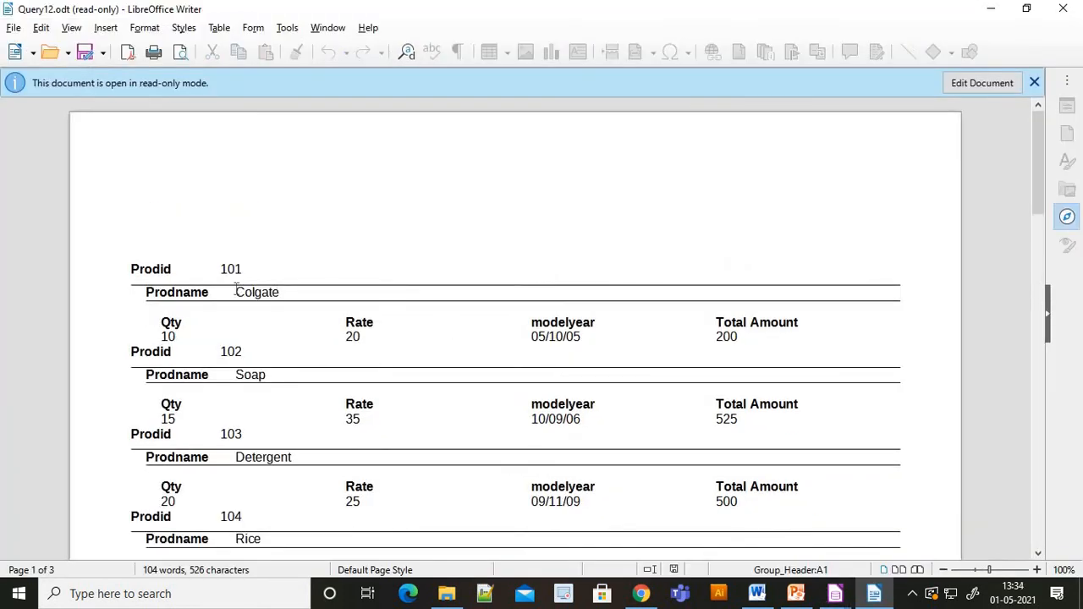
{"action": "scroll", "coordinate": [236, 290], "scroll_direction": "down", "scroll_amount": 1}
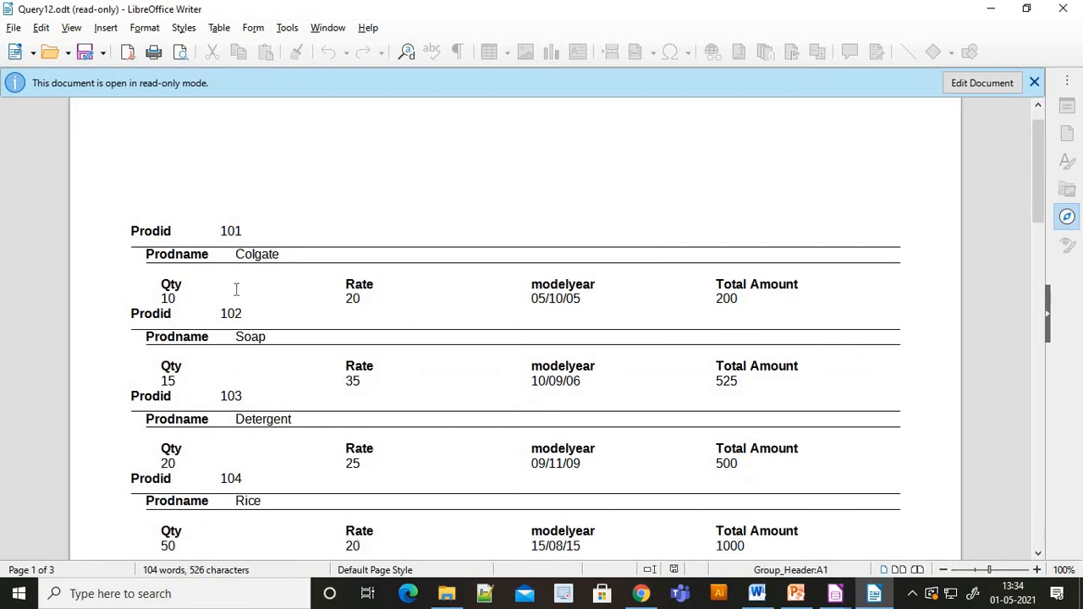
{"action": "scroll", "coordinate": [358, 269], "scroll_direction": "down", "scroll_amount": 1}
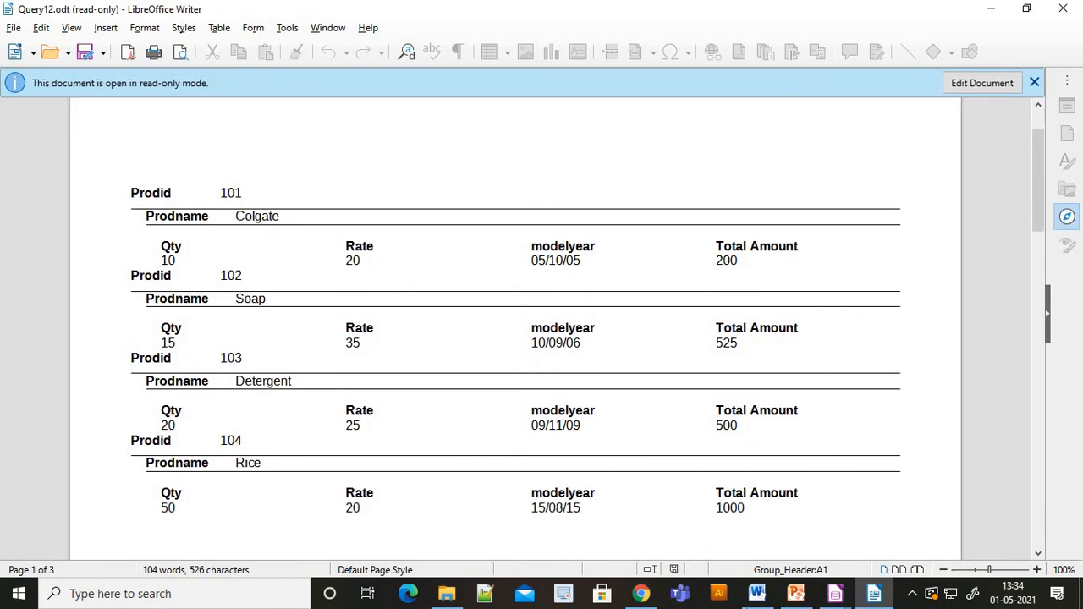
Switch to the Word document and highlight the section (v) bill report heading and instructions in purple
{"action": "left_click", "coordinate": [757, 593]}
{"action": "left_click", "coordinate": [613, 407]}
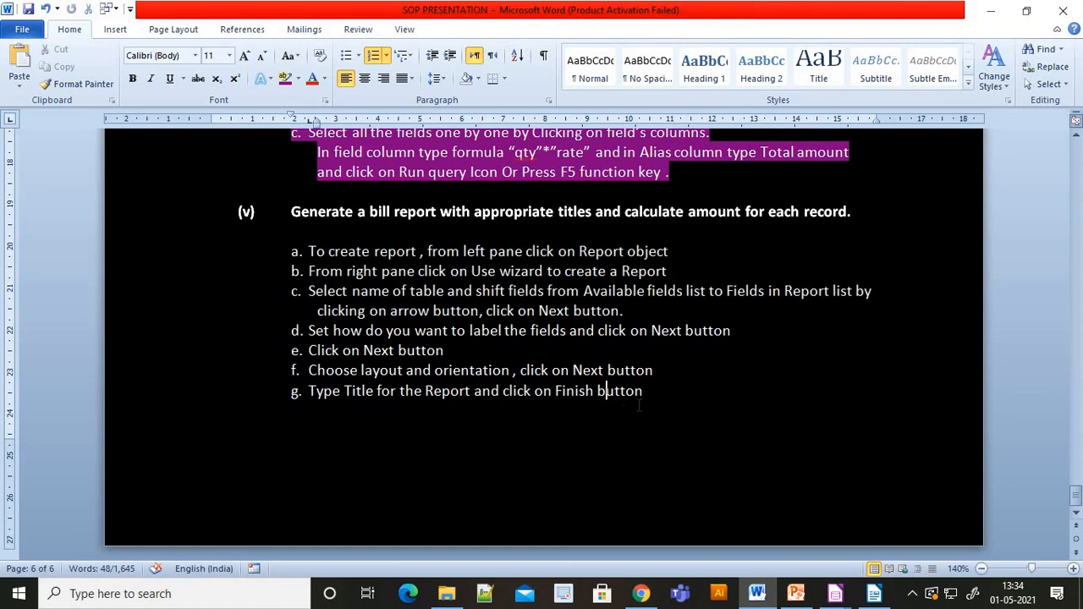
{"action": "left_click_drag", "start_coordinate": [640, 397], "coordinate": [291, 212]}
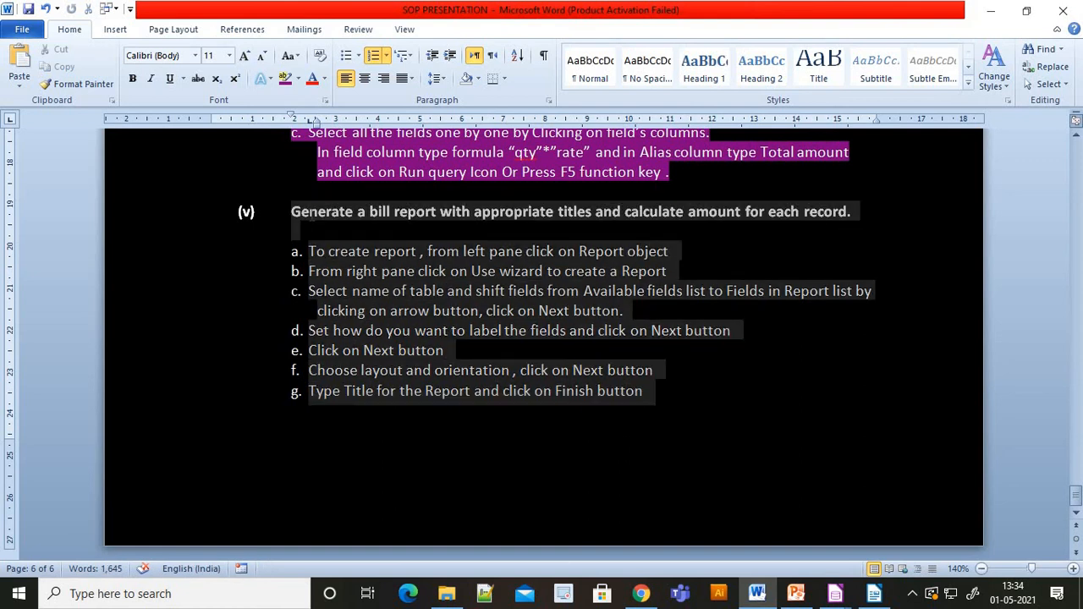
{"action": "left_click", "coordinate": [286, 78]}
{"action": "key", "text": "Left"}
{"action": "scroll", "coordinate": [400, 305], "scroll_direction": "up", "scroll_amount": 1}
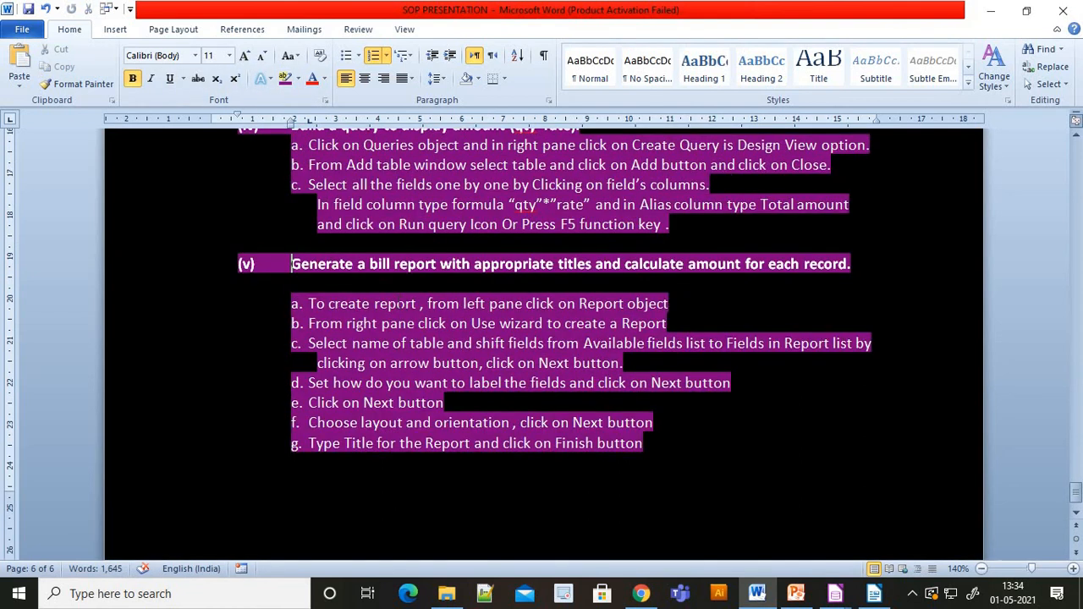
Review the report and query headings from section (v) back to section (i), selecting each heading in turn
{"action": "left_click_drag", "start_coordinate": [291, 264], "coordinate": [819, 277]}
{"action": "scroll", "coordinate": [138, 259], "scroll_direction": "up", "scroll_amount": 3}
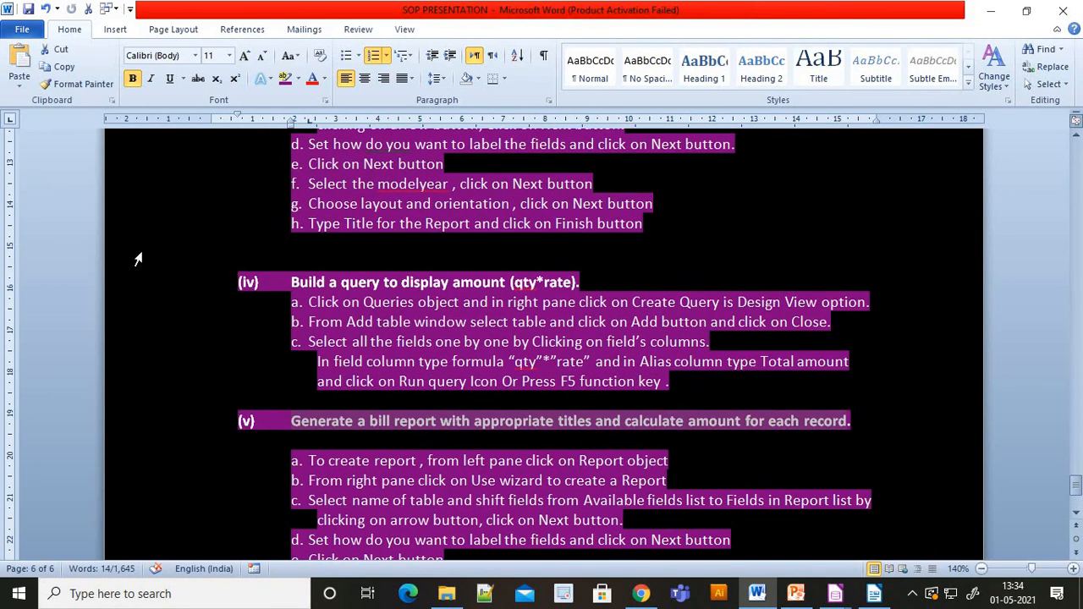
{"action": "left_click_drag", "start_coordinate": [291, 282], "coordinate": [601, 282]}
{"action": "scroll", "coordinate": [602, 282], "scroll_direction": "up", "scroll_amount": 5}
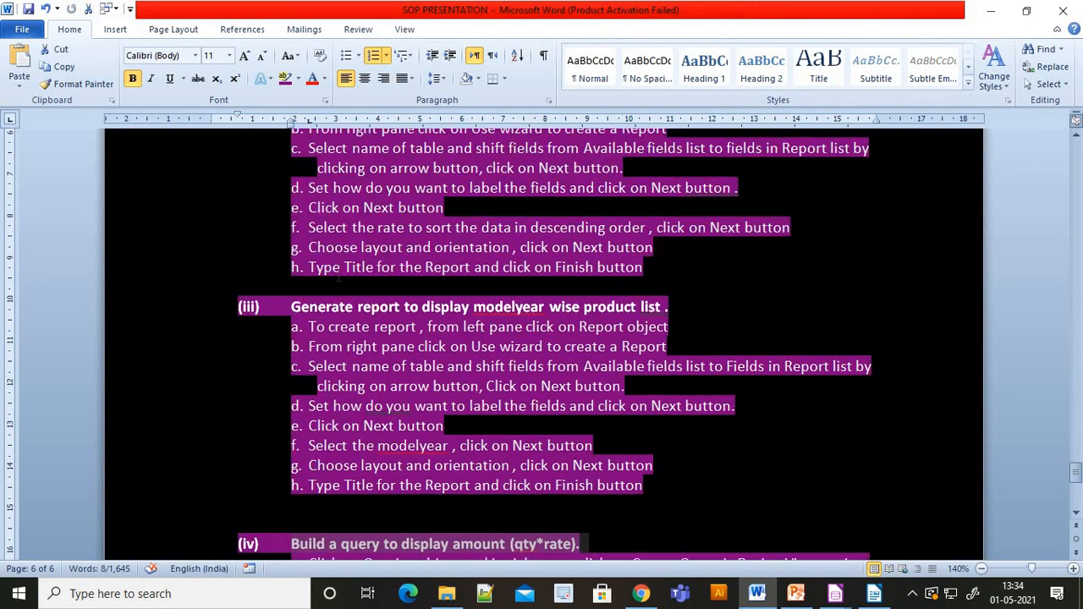
{"action": "left_click_drag", "start_coordinate": [291, 307], "coordinate": [676, 308]}
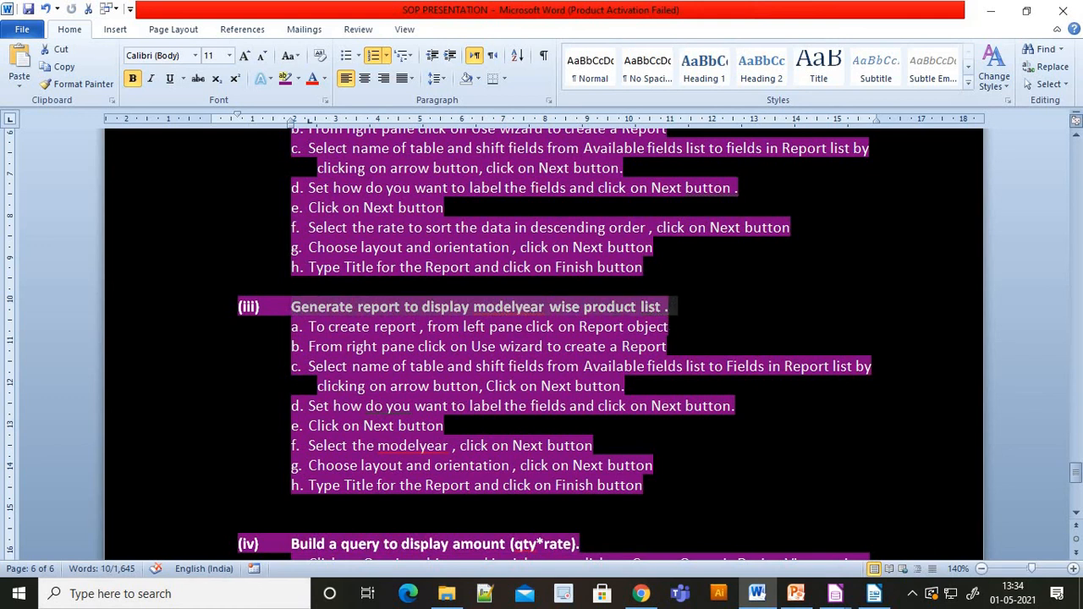
{"action": "scroll", "coordinate": [346, 251], "scroll_direction": "up", "scroll_amount": 3}
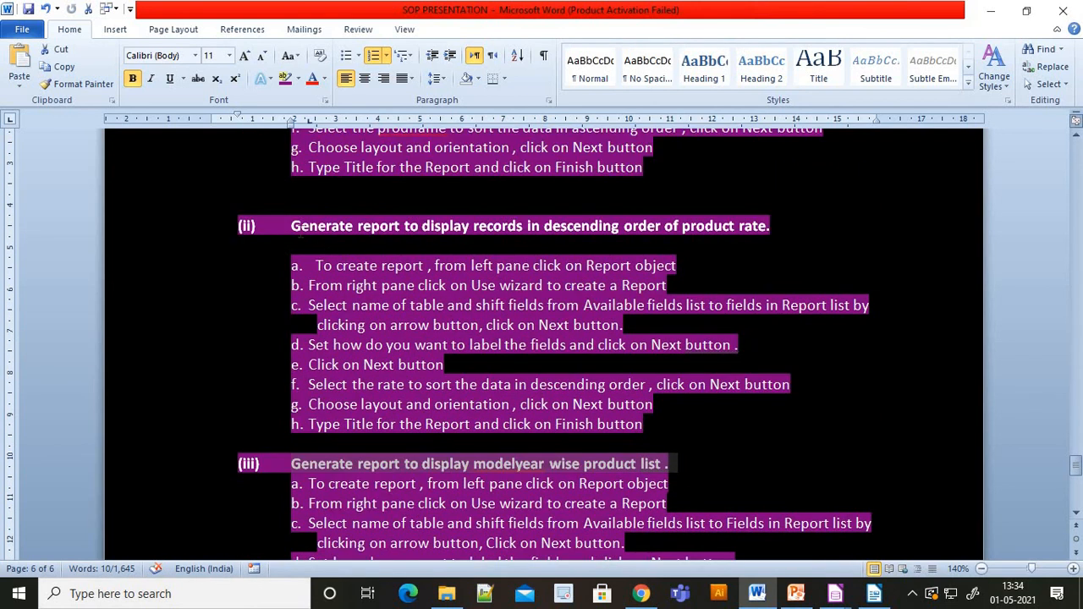
{"action": "left_click_drag", "start_coordinate": [291, 226], "coordinate": [818, 220]}
{"action": "scroll", "coordinate": [796, 247], "scroll_direction": "up", "scroll_amount": 4}
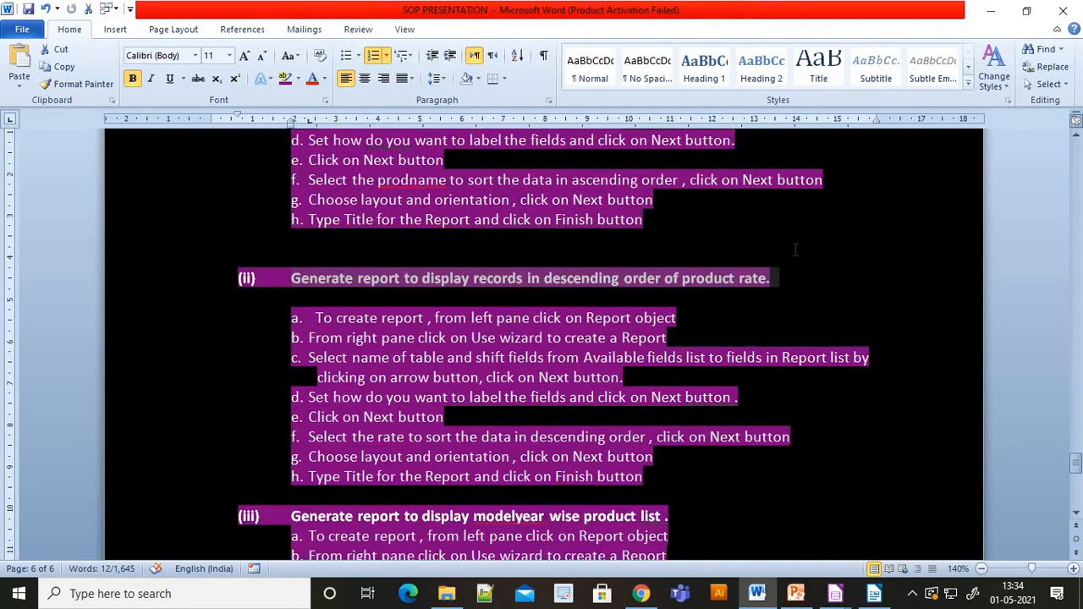
{"action": "scroll", "coordinate": [544, 347], "scroll_direction": "up", "scroll_amount": 7}
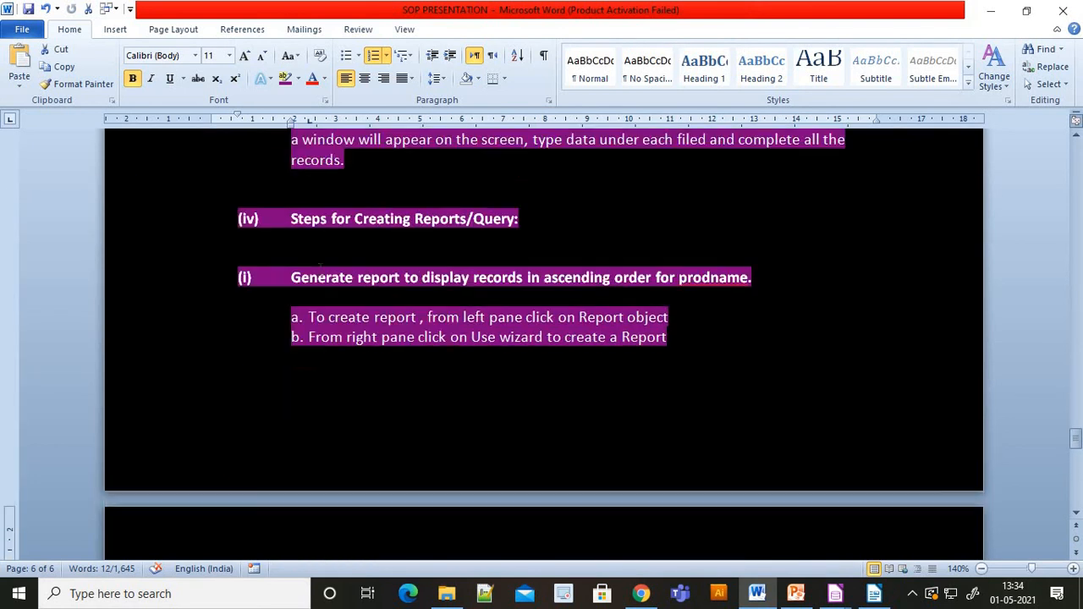
{"action": "left_click_drag", "start_coordinate": [291, 278], "coordinate": [759, 278]}
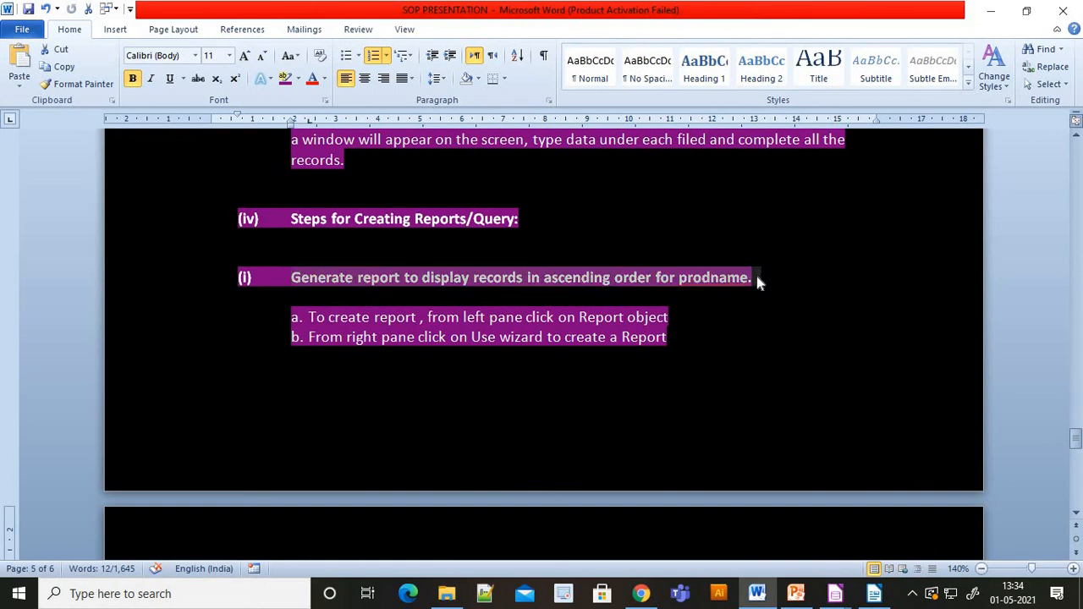
Review the headings for inserting records, creating a table and creating a database, selecting the text of each
{"action": "scroll", "coordinate": [758, 282], "scroll_direction": "up", "scroll_amount": 5}
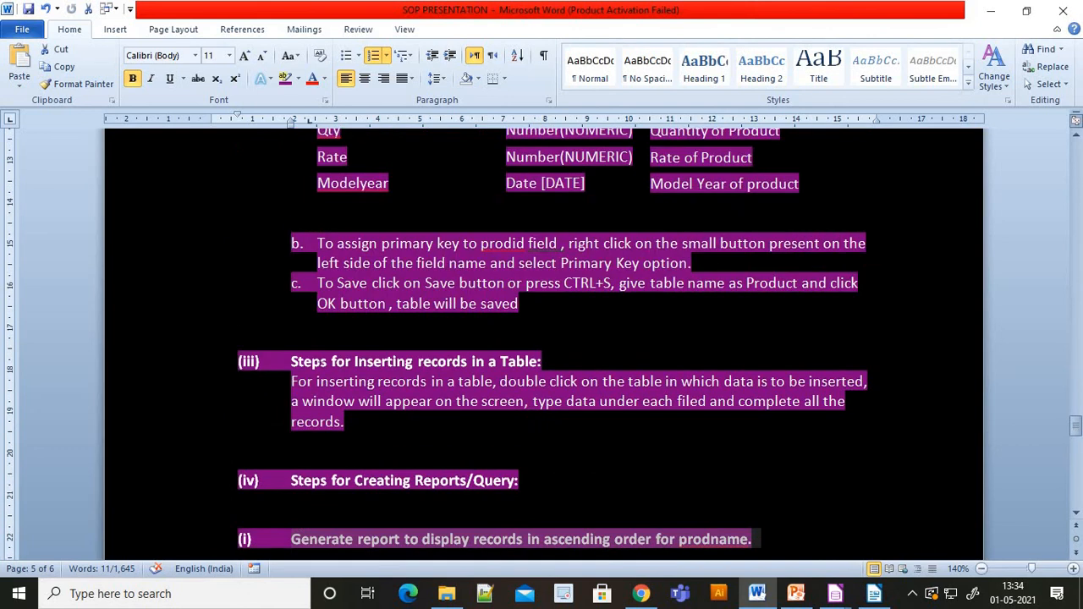
{"action": "left_click_drag", "start_coordinate": [292, 362], "coordinate": [536, 362]}
{"action": "scroll", "coordinate": [530, 358], "scroll_direction": "up", "scroll_amount": 4}
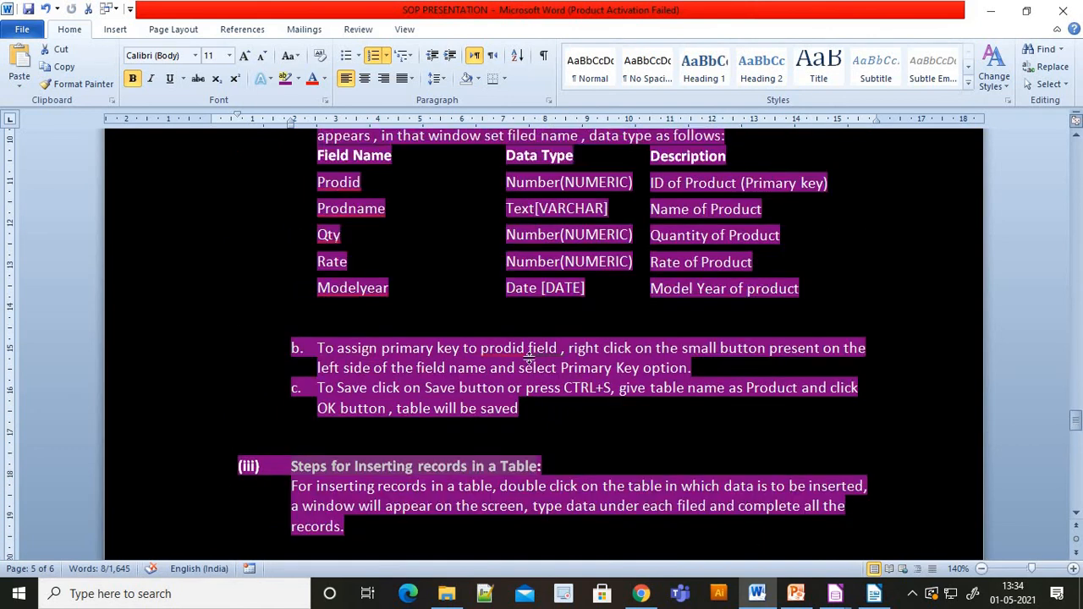
{"action": "left_click_drag", "start_coordinate": [331, 200], "coordinate": [423, 203]}
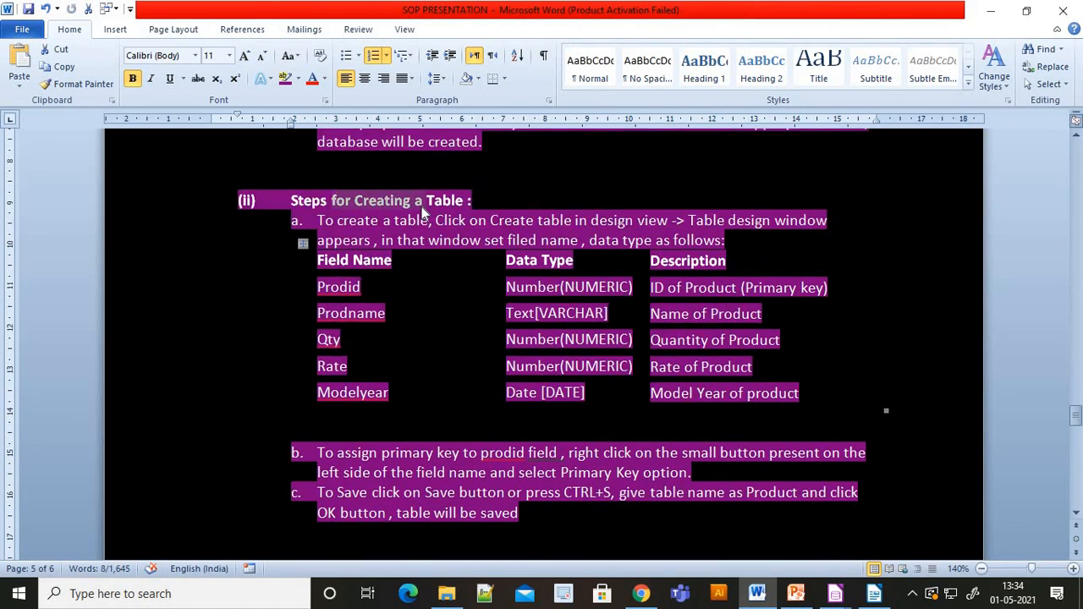
{"action": "scroll", "coordinate": [392, 219], "scroll_direction": "up", "scroll_amount": 3}
{"action": "left_click_drag", "start_coordinate": [347, 216], "coordinate": [494, 220]}
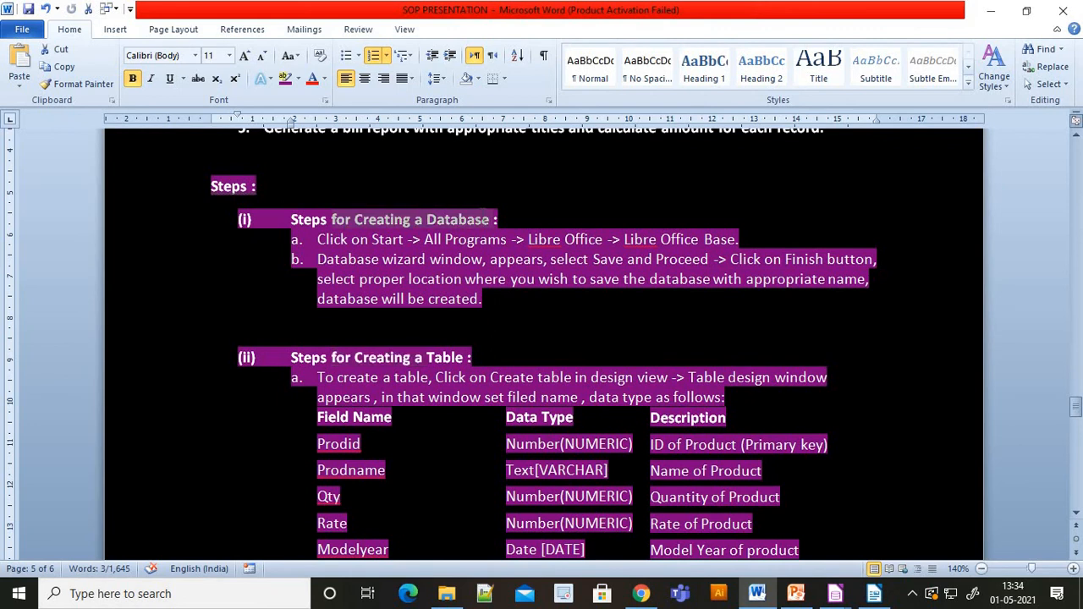
Highlight the SOP 3 task statement and its five numbered requirements in purple
{"action": "scroll", "coordinate": [379, 208], "scroll_direction": "up", "scroll_amount": 4}
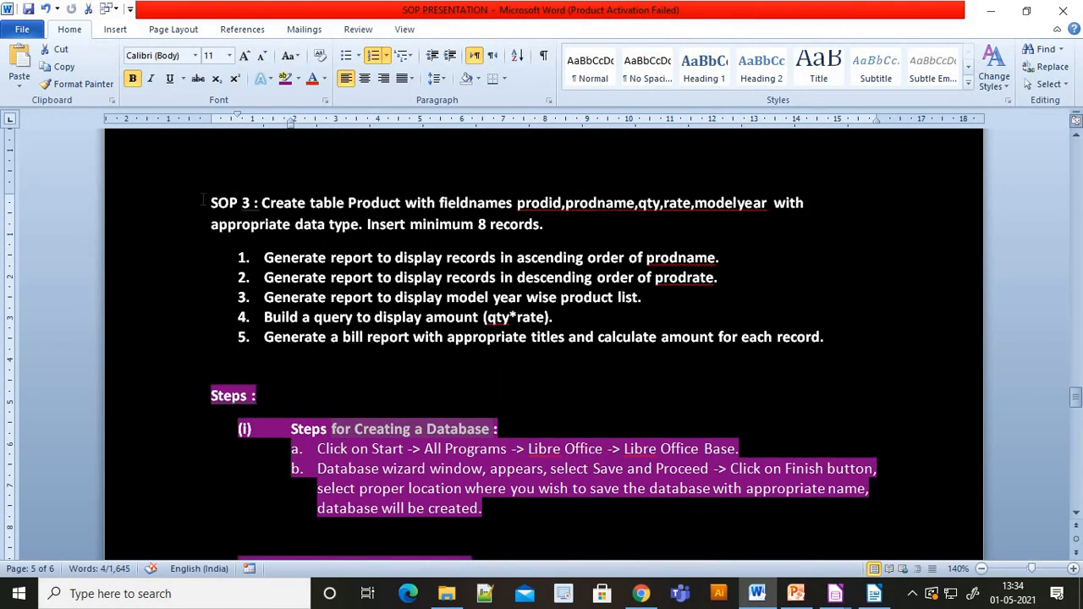
{"action": "left_click_drag", "start_coordinate": [203, 202], "coordinate": [844, 340]}
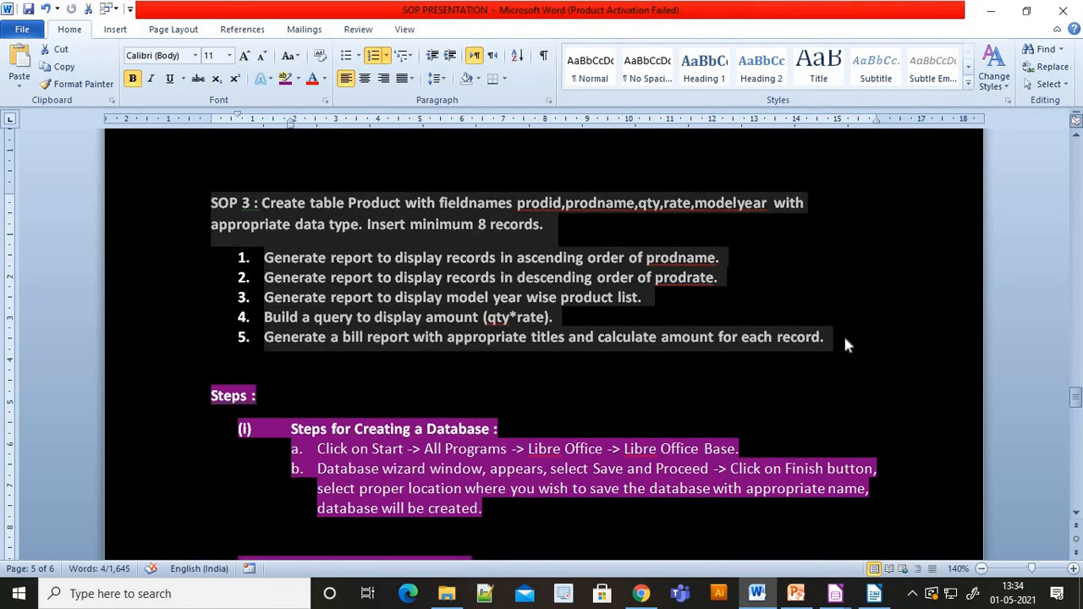
{"action": "left_click", "coordinate": [285, 78]}
{"action": "left_click", "coordinate": [446, 358]}
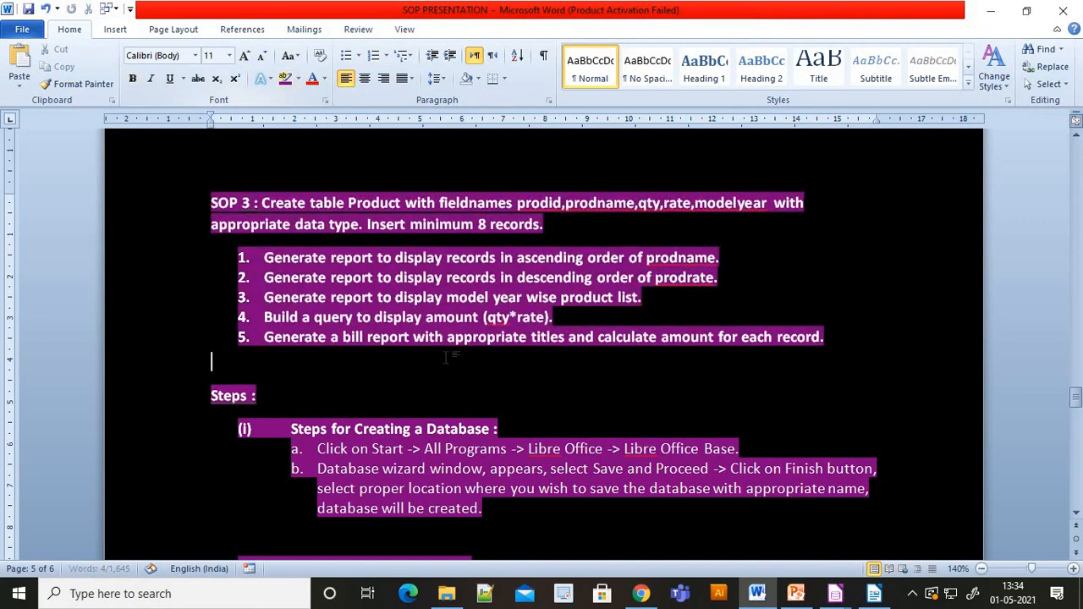